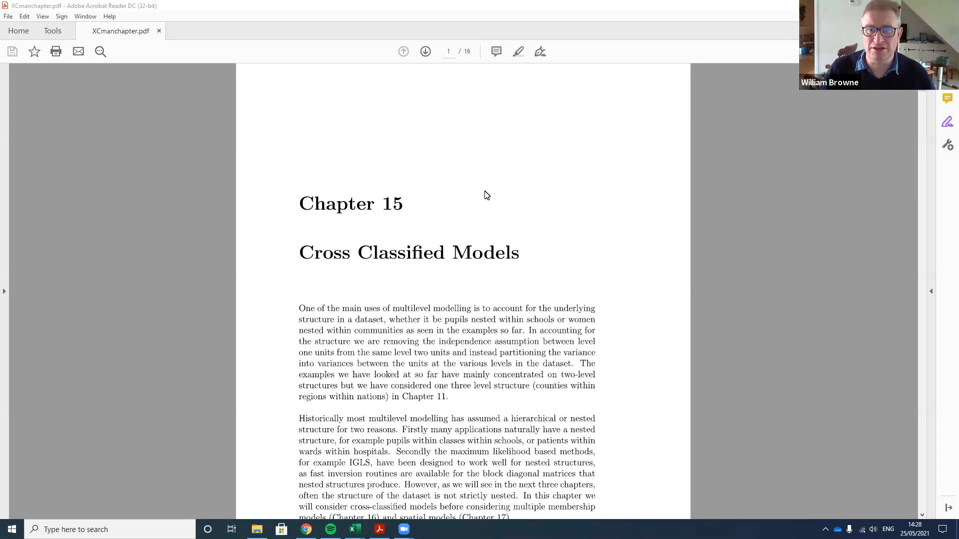
Read through the Cross Classified Models chapter, from its introduction and the Notation section to section 15.3 on the Fife educational dataset
{"action": "scroll", "coordinate": [483, 196], "scroll_direction": "down", "scroll_amount": 10}
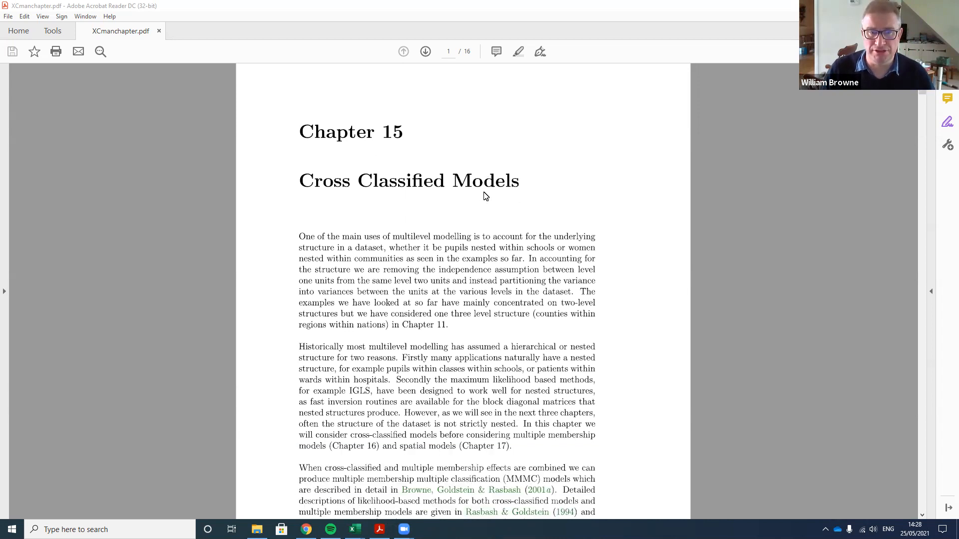
{"action": "scroll", "coordinate": [484, 195], "scroll_direction": "down", "scroll_amount": 9}
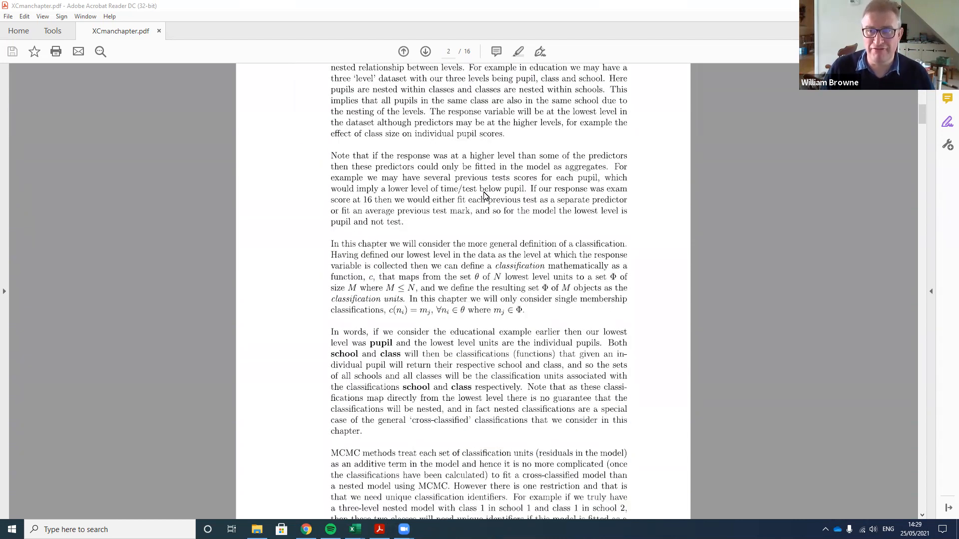
{"action": "scroll", "coordinate": [483, 195], "scroll_direction": "down", "scroll_amount": 4}
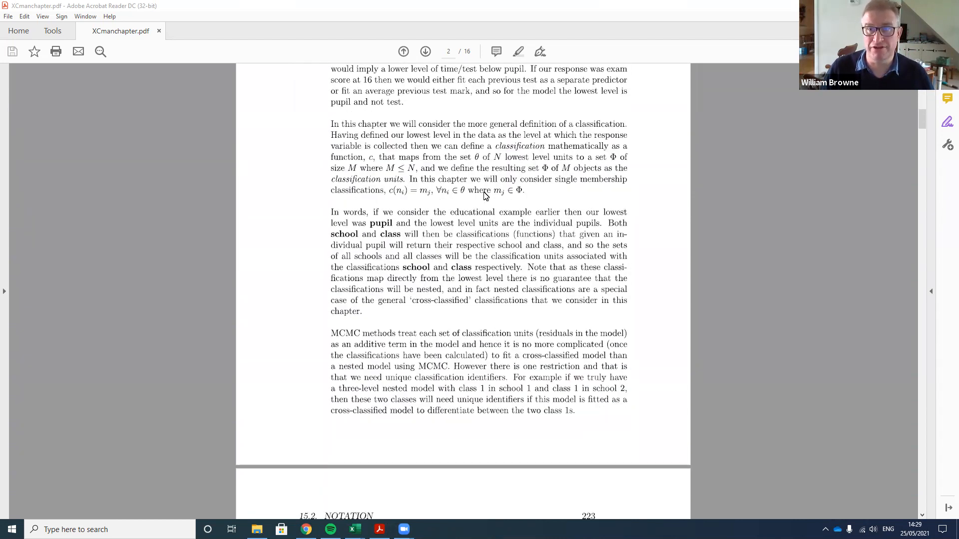
{"action": "scroll", "coordinate": [483, 196], "scroll_direction": "down", "scroll_amount": 1}
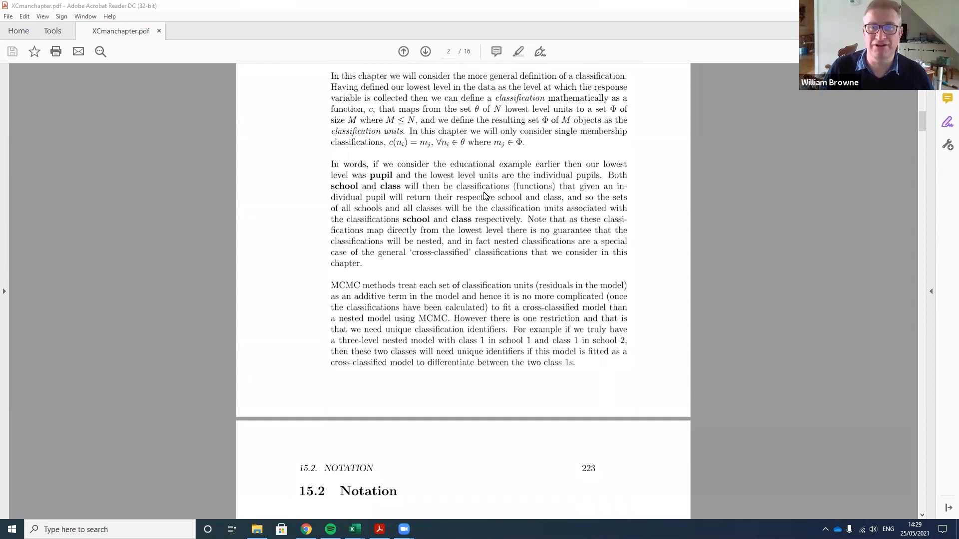
{"action": "scroll", "coordinate": [484, 196], "scroll_direction": "down", "scroll_amount": 6}
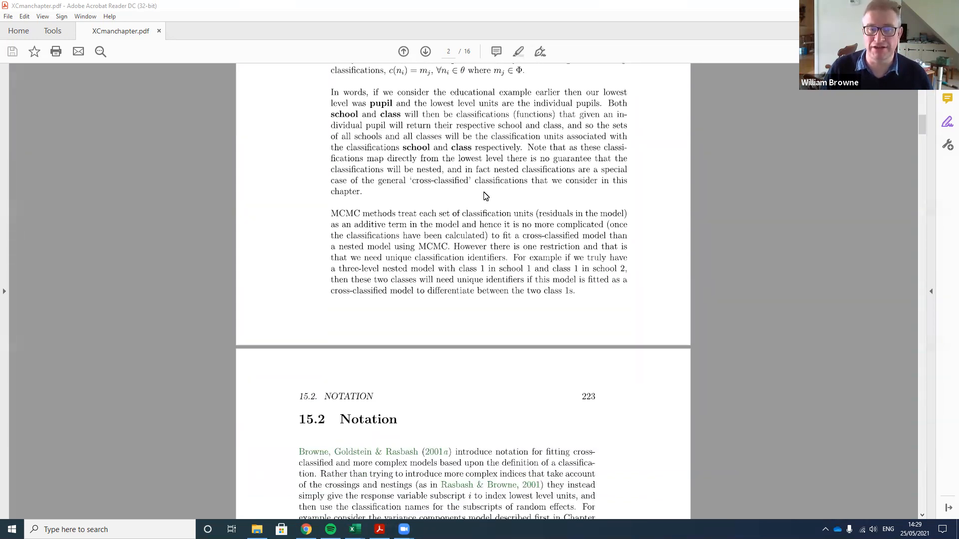
{"action": "scroll", "coordinate": [483, 196], "scroll_direction": "down", "scroll_amount": 6}
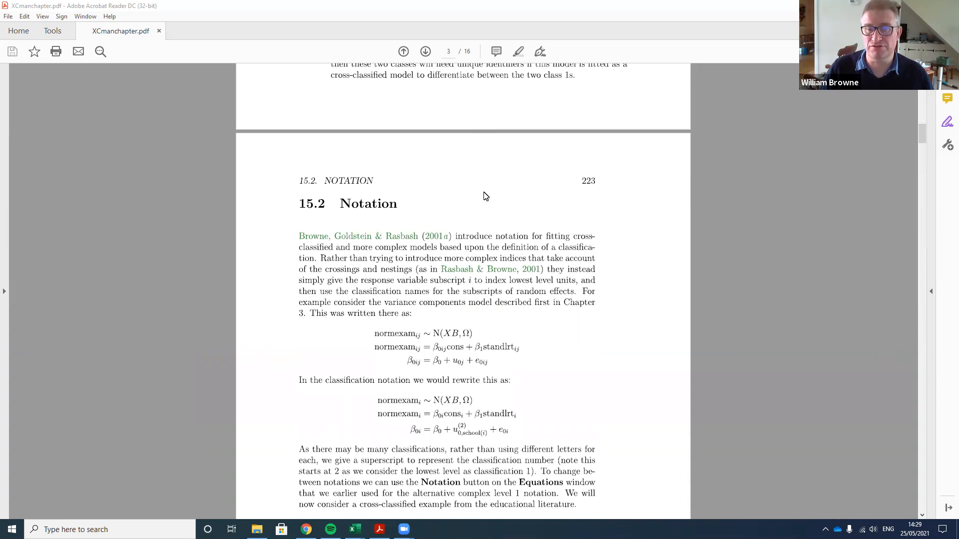
{"action": "scroll", "coordinate": [483, 196], "scroll_direction": "down", "scroll_amount": 9}
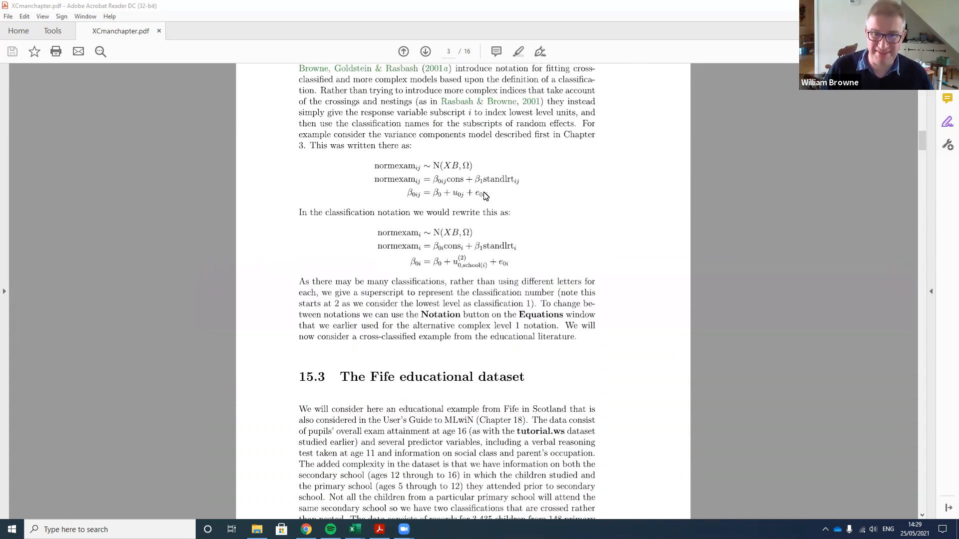
{"action": "scroll", "coordinate": [483, 196], "scroll_direction": "down", "scroll_amount": 2}
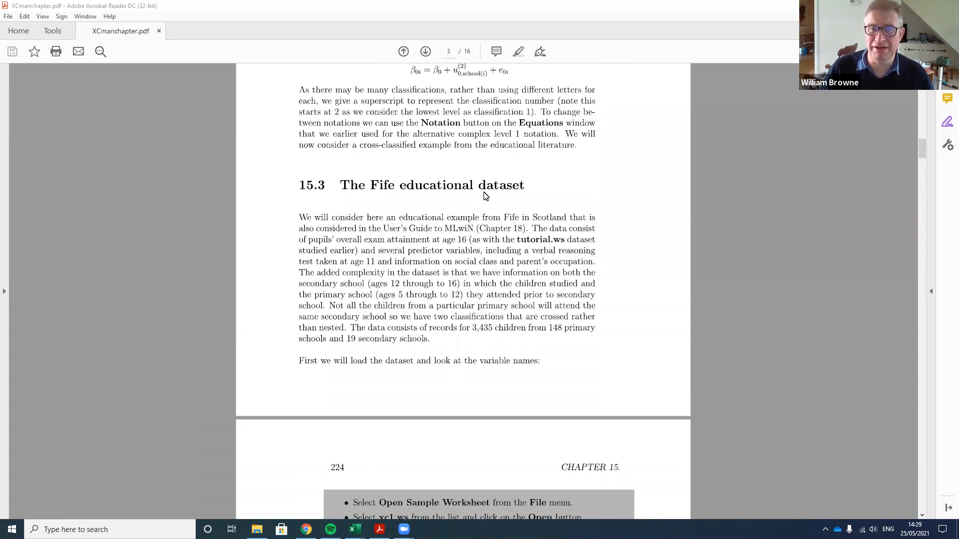
{"action": "scroll", "coordinate": [483, 195], "scroll_direction": "down", "scroll_amount": 1}
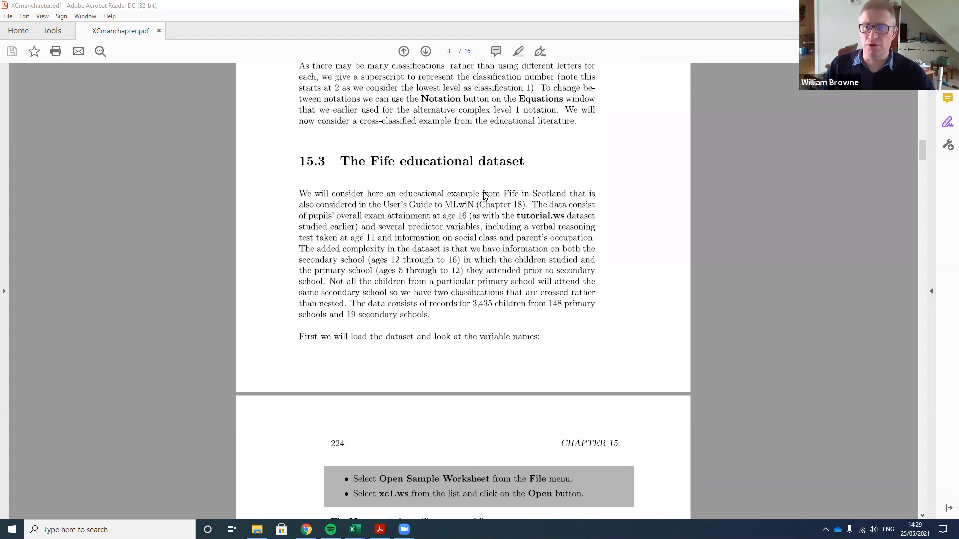
{"action": "scroll", "coordinate": [483, 196], "scroll_direction": "down", "scroll_amount": 1}
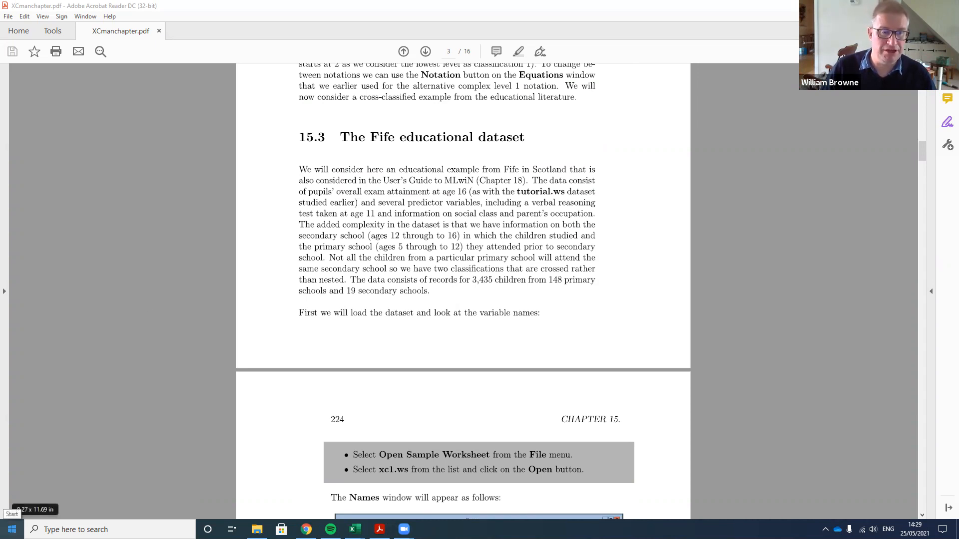
Launch the 64-bit version of MLwiN from the Centre for MultiLevel Modelling programs
{"action": "left_click", "coordinate": [12, 529]}
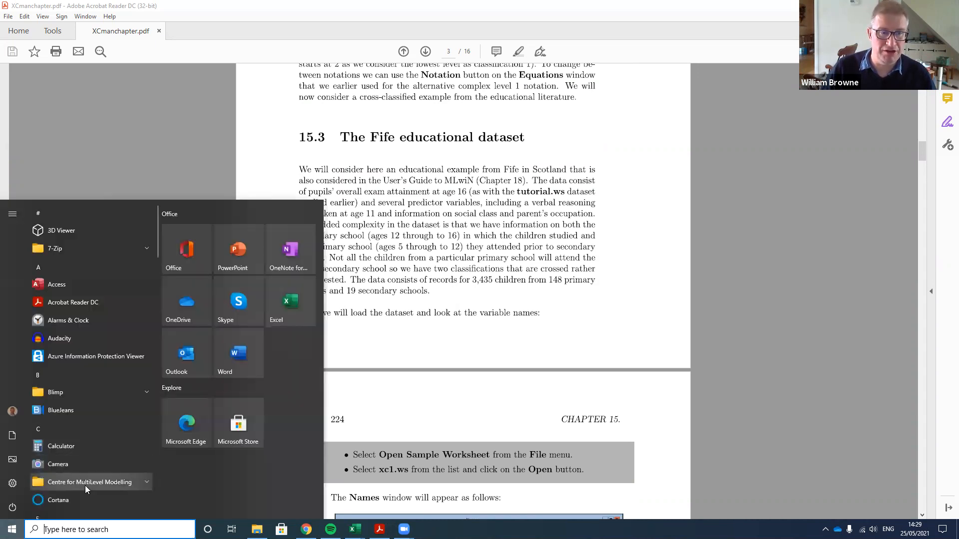
{"action": "left_click", "coordinate": [84, 485]}
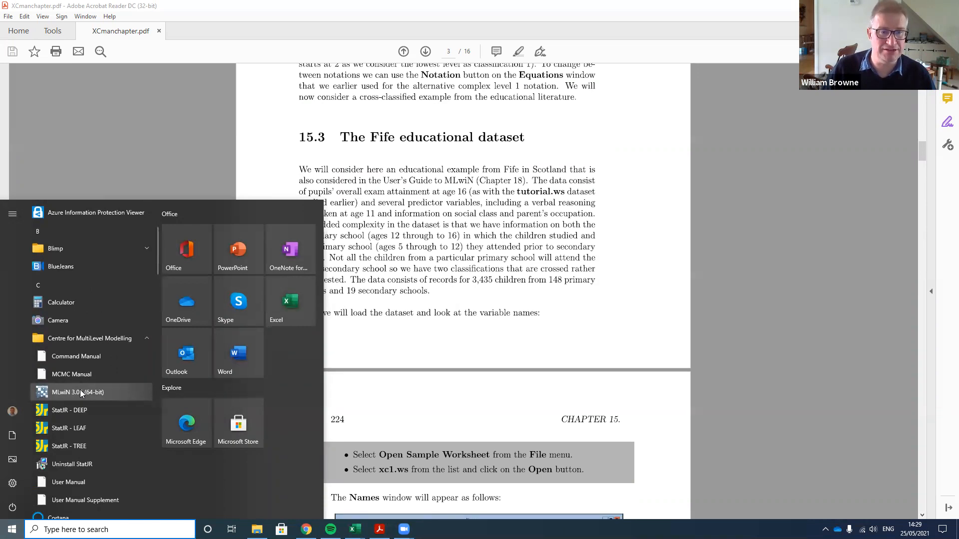
{"action": "left_click", "coordinate": [51, 391]}
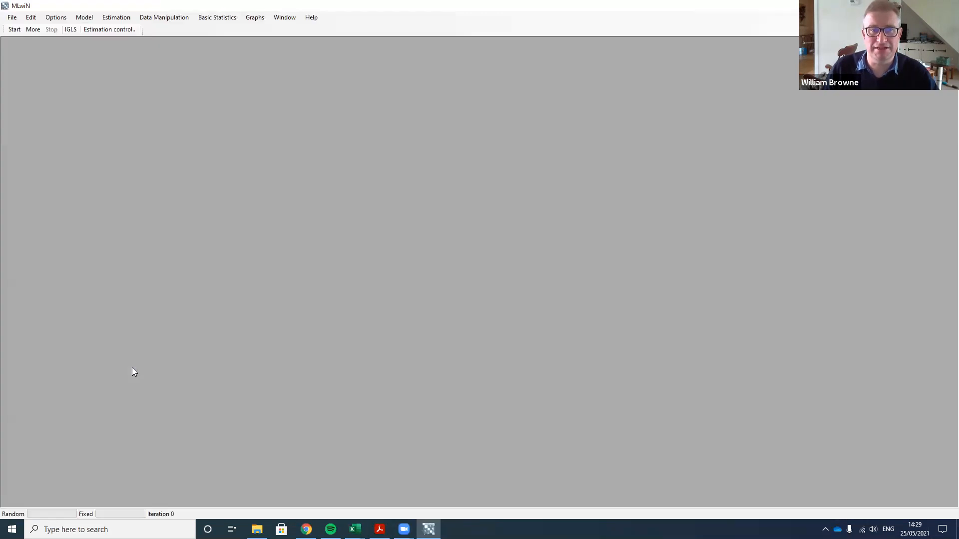
Open the sample worksheet xc1.ws and make the Names window taller and slightly narrower
{"action": "left_click", "coordinate": [12, 17]}
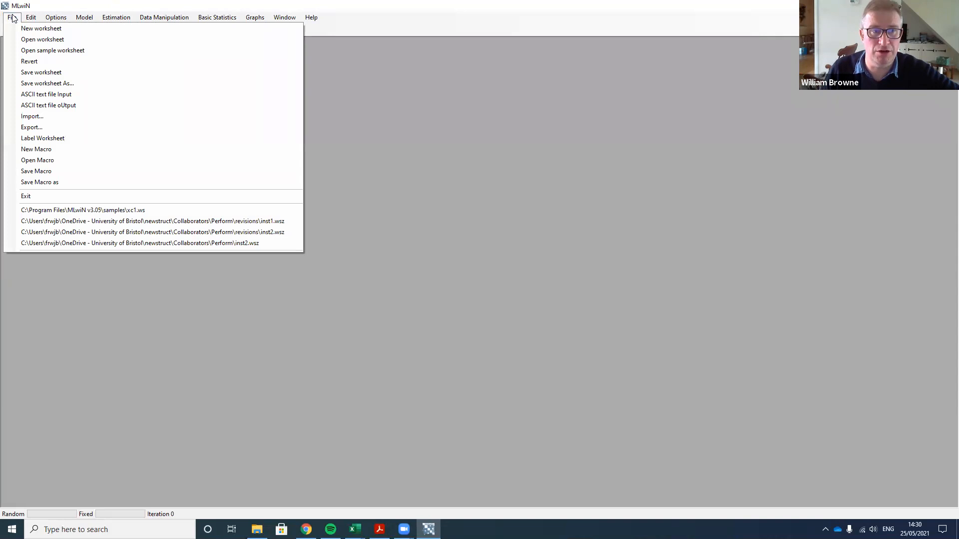
{"action": "left_click", "coordinate": [53, 52]}
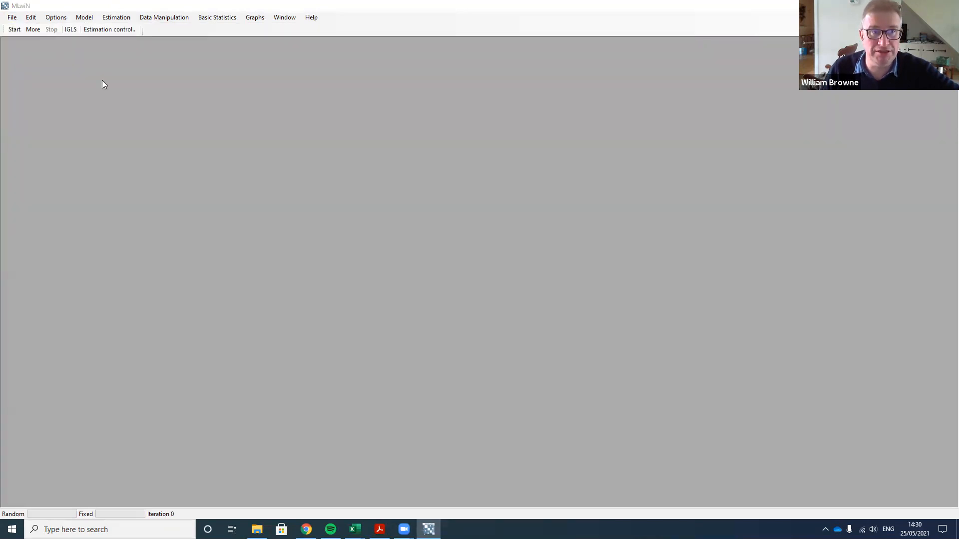
{"action": "scroll", "coordinate": [139, 220], "scroll_direction": "down", "scroll_amount": 5}
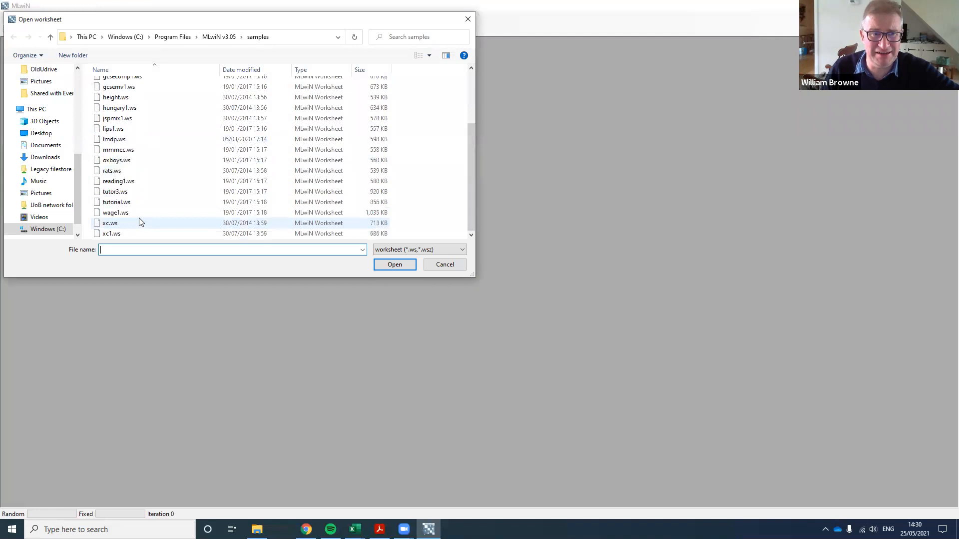
{"action": "left_click", "coordinate": [112, 234]}
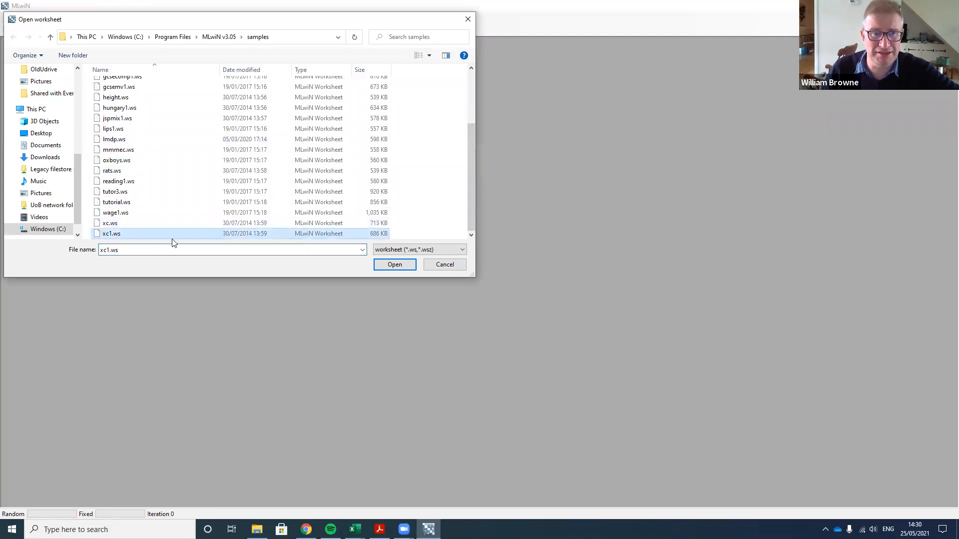
{"action": "left_click", "coordinate": [401, 269]}
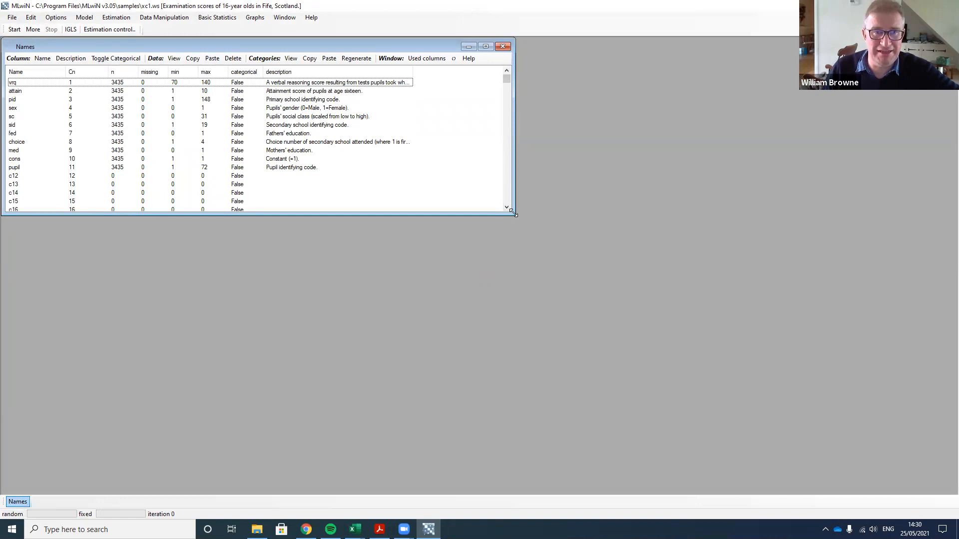
{"action": "left_click_drag", "start_coordinate": [515, 213], "coordinate": [443, 363]}
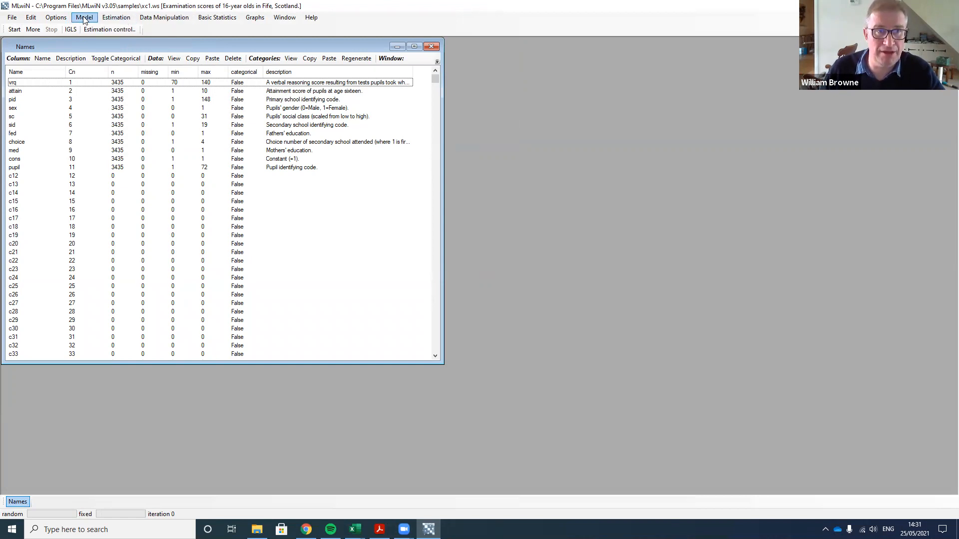
View only the attain, pid, sid and pupil columns of the data, and fit the Data window beside the Names window
{"action": "left_click", "coordinate": [166, 20]}
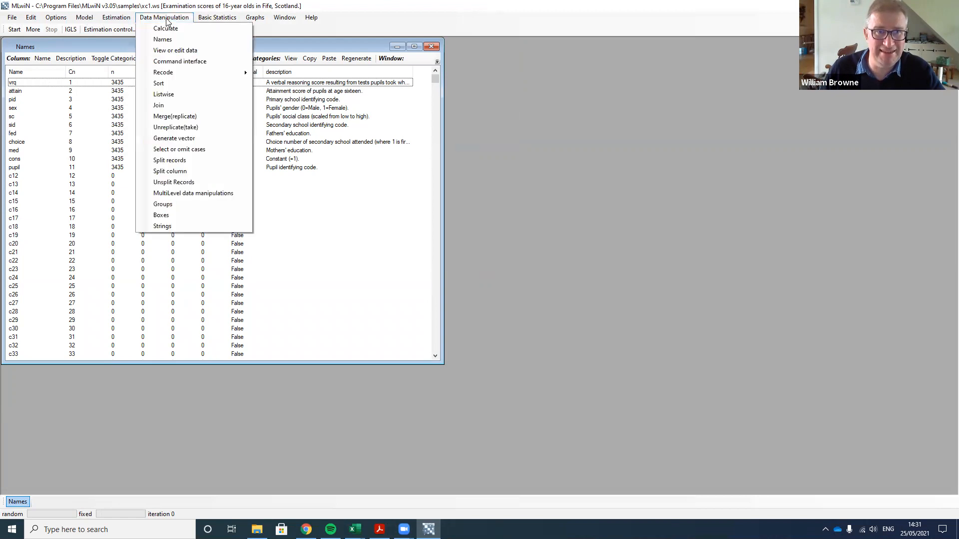
{"action": "left_click", "coordinate": [178, 51]}
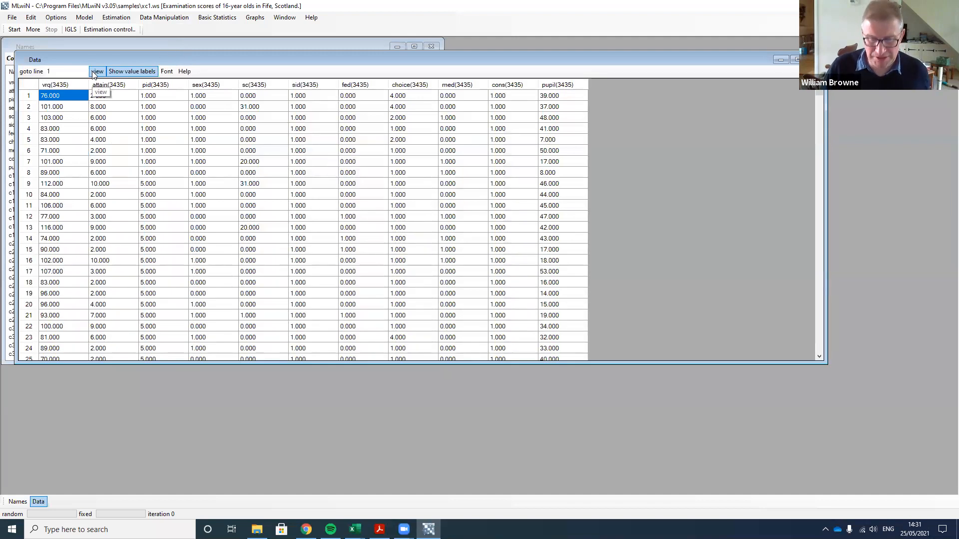
{"action": "left_click", "coordinate": [92, 71]}
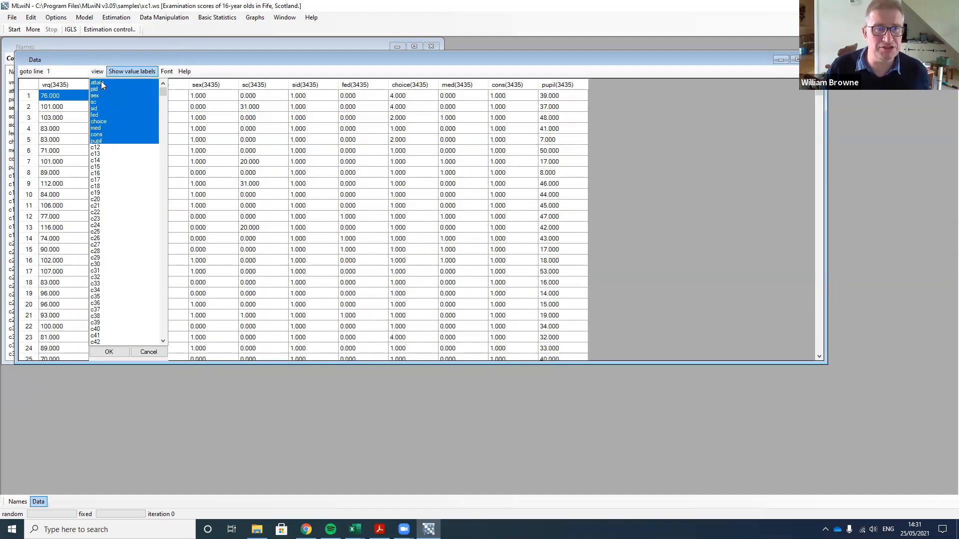
{"action": "left_click", "coordinate": [101, 82]}
{"action": "left_click", "coordinate": [100, 89], "text": "ctrl"}
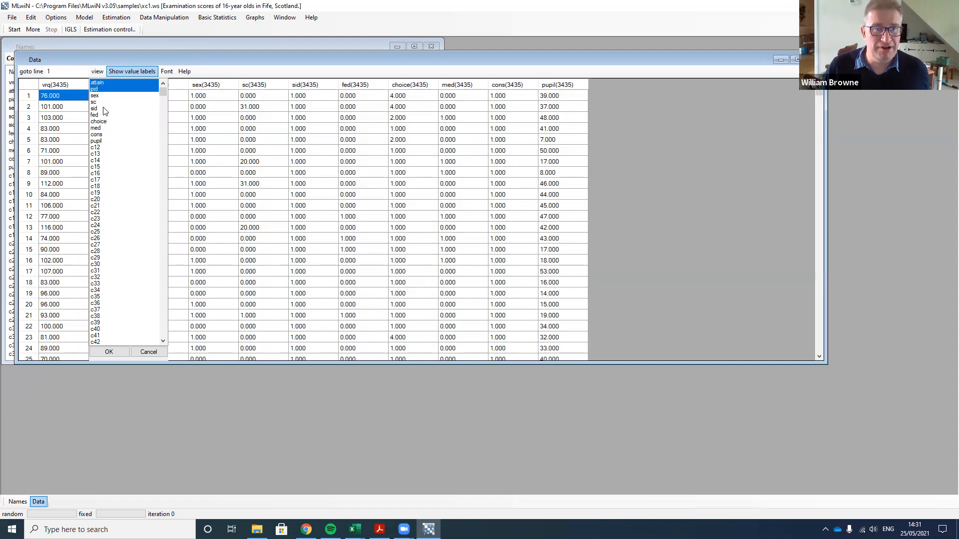
{"action": "left_click", "coordinate": [104, 108], "text": "ctrl"}
{"action": "left_click", "coordinate": [105, 140], "text": "ctrl"}
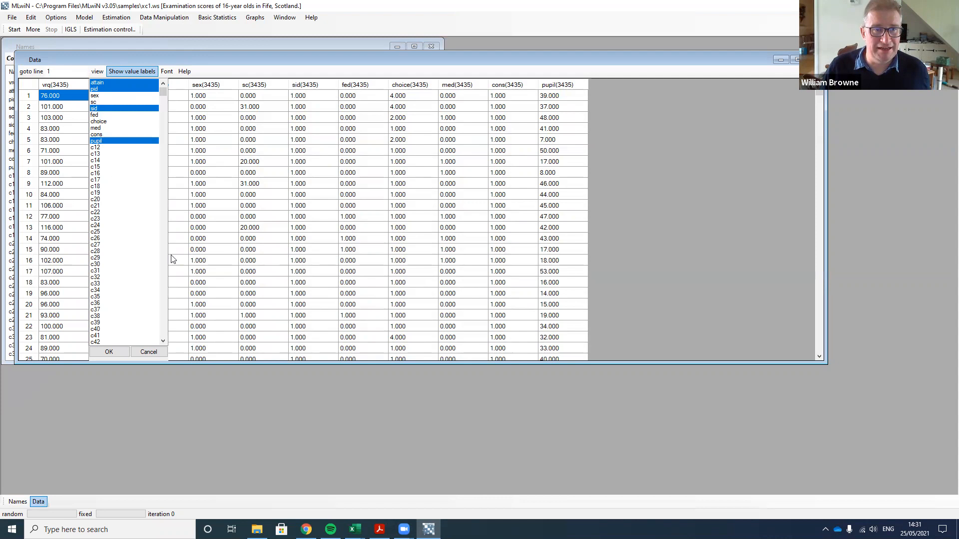
{"action": "left_click", "coordinate": [104, 352]}
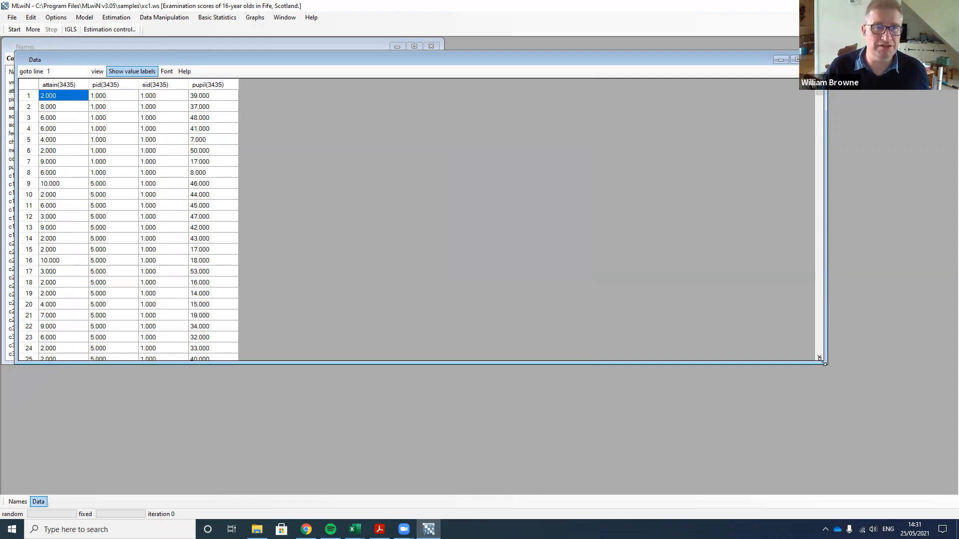
{"action": "left_click_drag", "start_coordinate": [822, 363], "coordinate": [253, 409]}
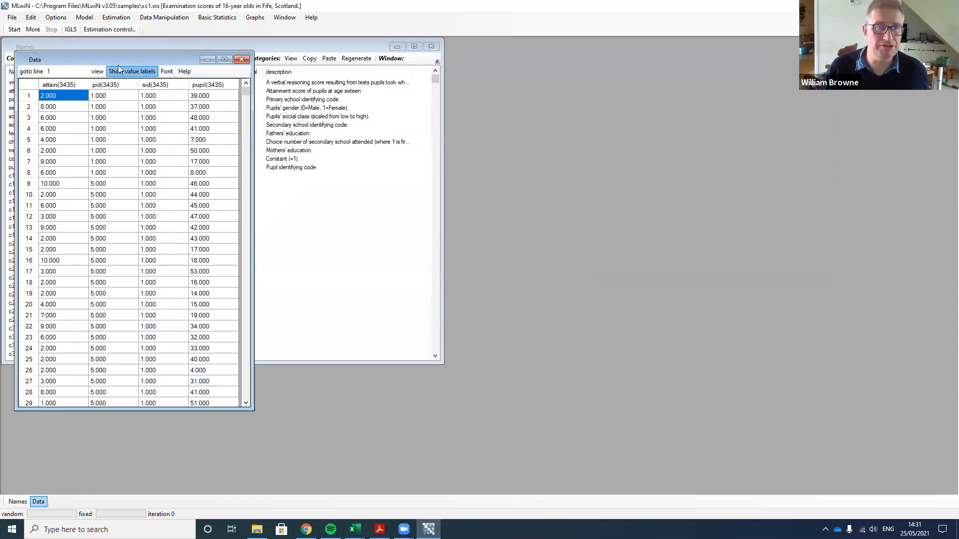
{"action": "left_click_drag", "start_coordinate": [143, 64], "coordinate": [588, 75]}
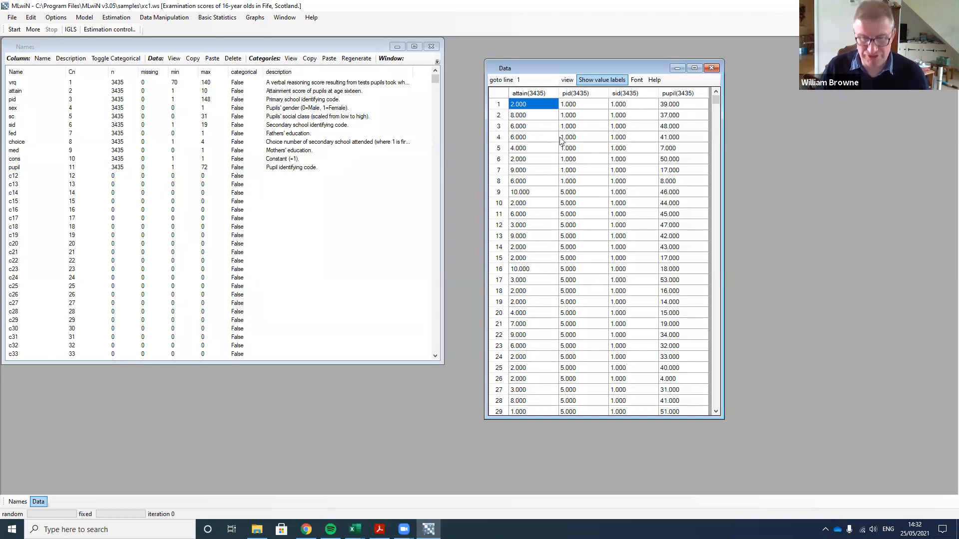
Go to line 1355 of the data and examine the primary and secondary school codes around it
{"action": "left_click", "coordinate": [526, 80]}
{"action": "type", "text": "355"}
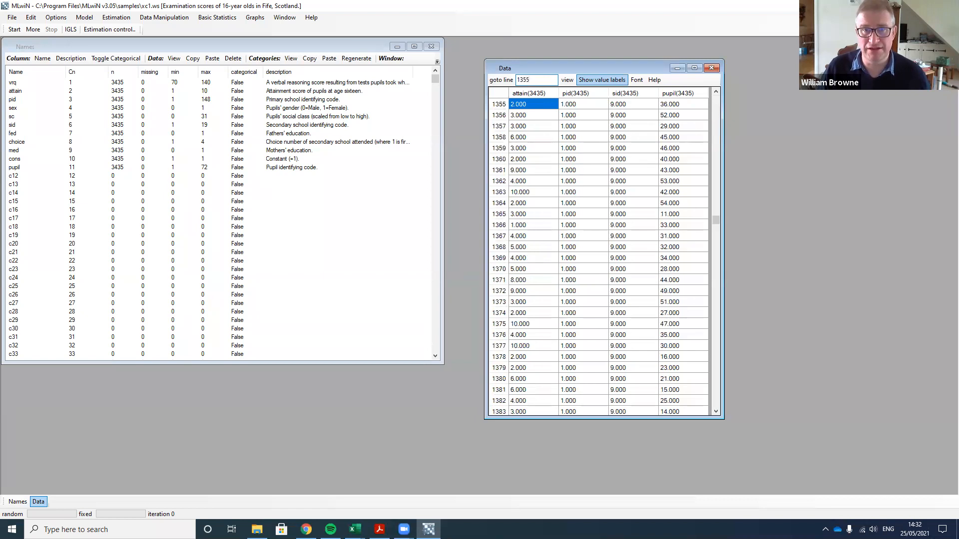
{"action": "scroll", "coordinate": [583, 115], "scroll_direction": "up", "scroll_amount": 1}
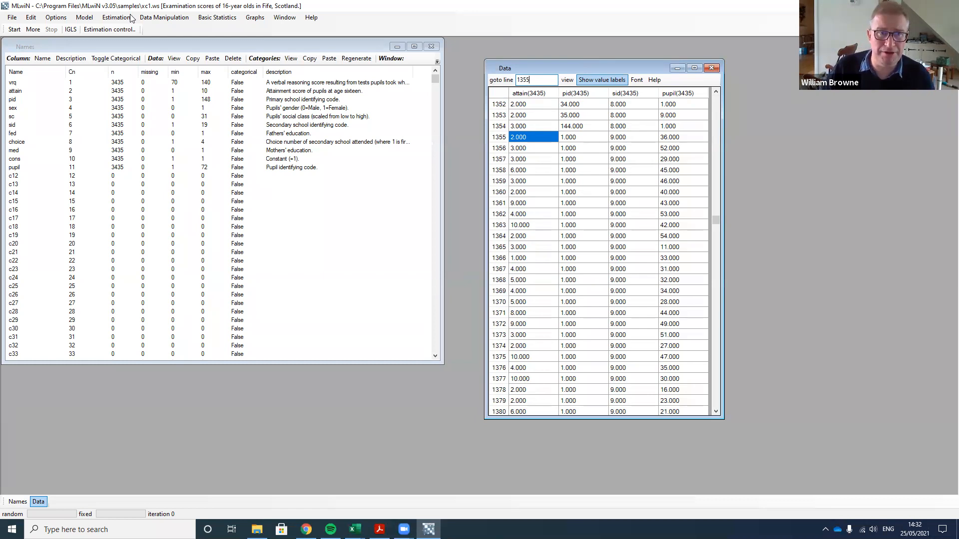
Open the model's Equations window, move it clear of the variable names, and turn off the multiple subscripts notation
{"action": "left_click", "coordinate": [85, 17]}
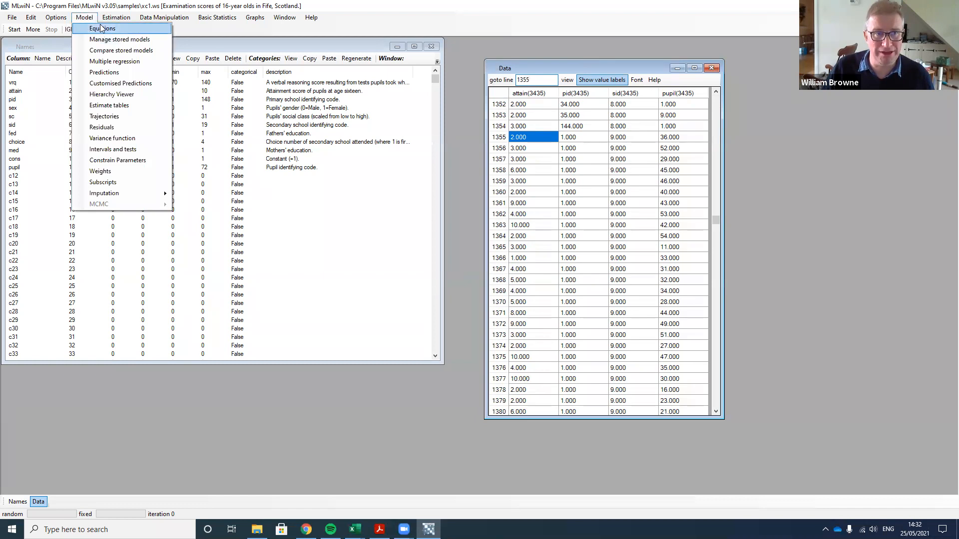
{"action": "left_click", "coordinate": [101, 29]}
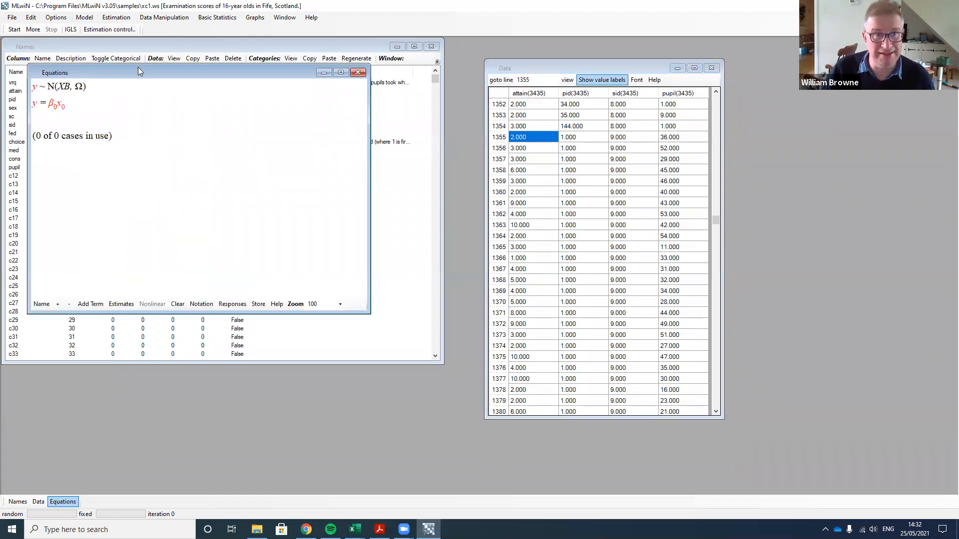
{"action": "left_click_drag", "start_coordinate": [145, 75], "coordinate": [272, 112]}
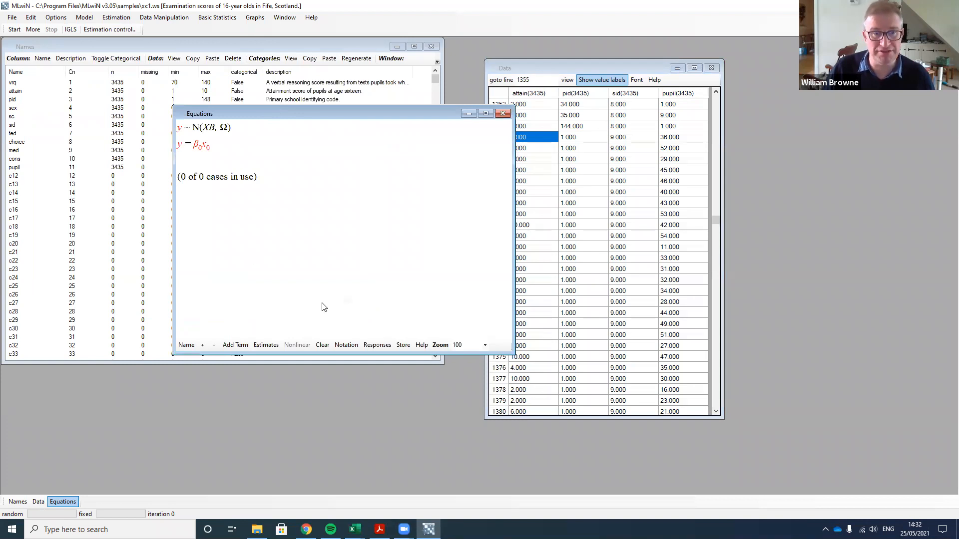
{"action": "left_click", "coordinate": [346, 345]}
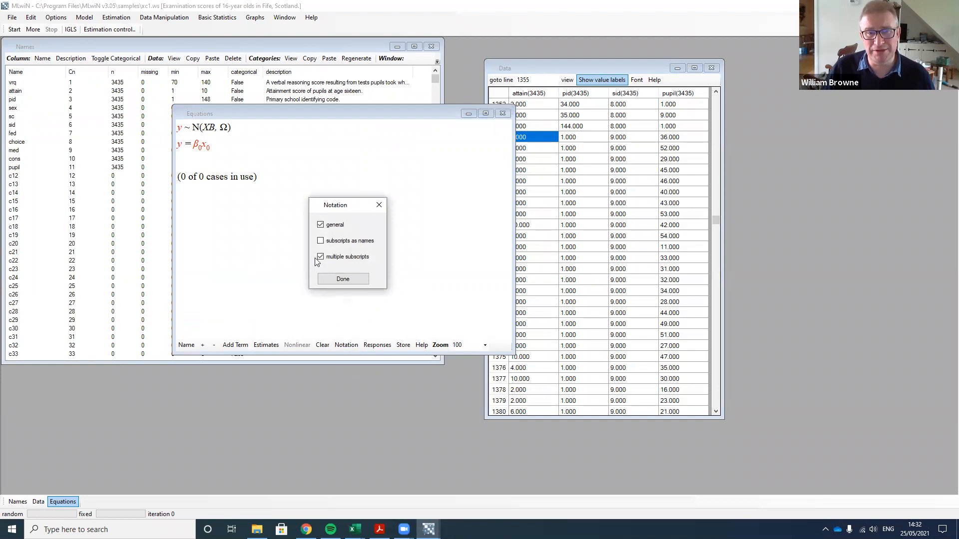
{"action": "left_click", "coordinate": [321, 257]}
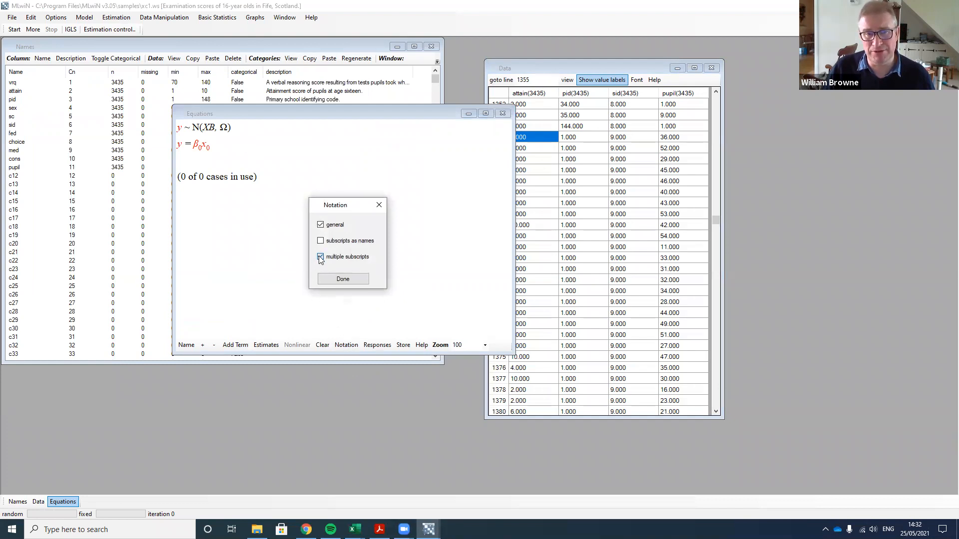
{"action": "left_click", "coordinate": [343, 279]}
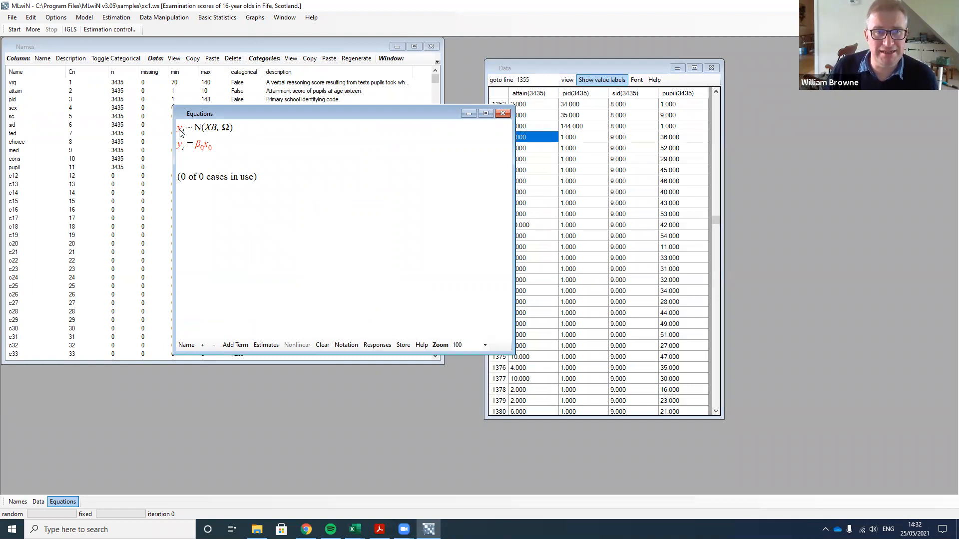
Set attain as the model's response variable and give it 3 classifications
{"action": "left_click", "coordinate": [180, 131]}
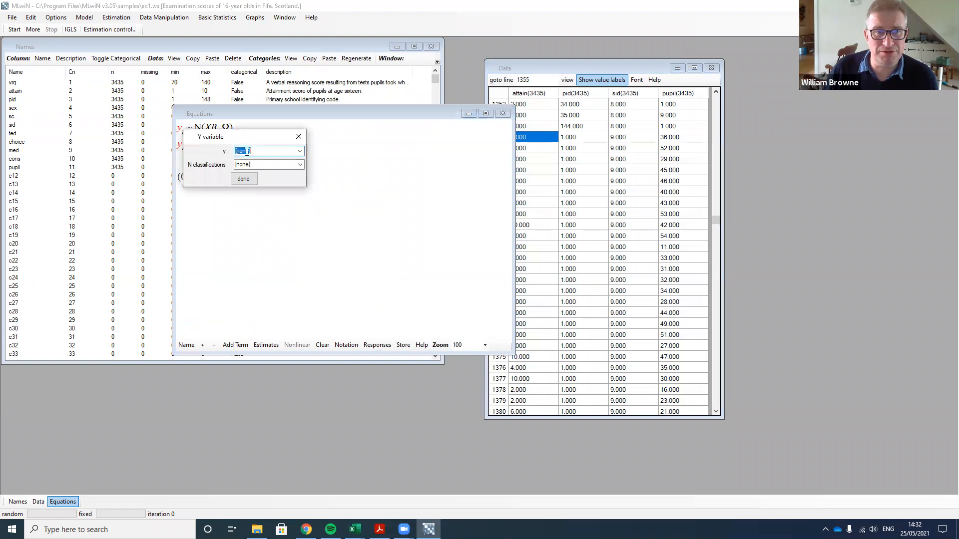
{"action": "left_click", "coordinate": [299, 152]}
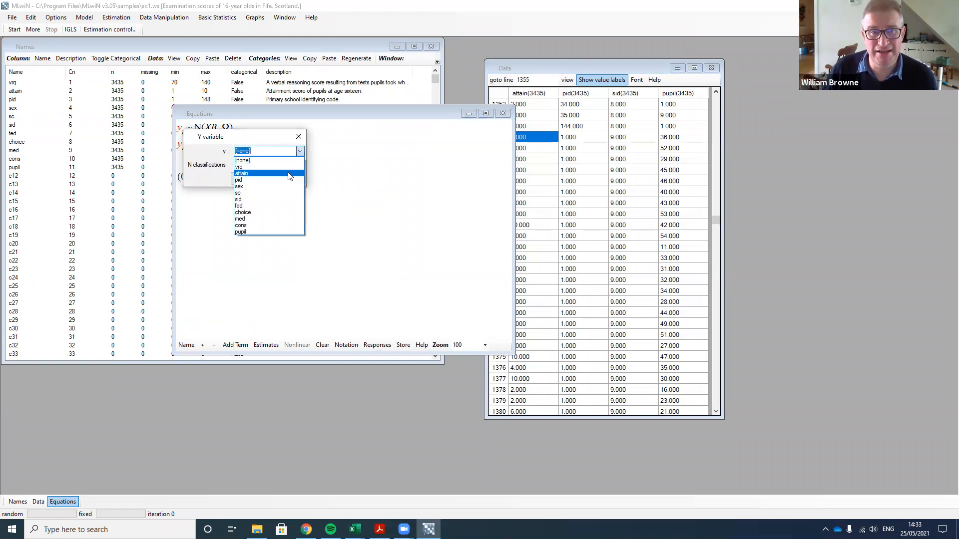
{"action": "left_click", "coordinate": [289, 174]}
{"action": "left_click", "coordinate": [300, 165]}
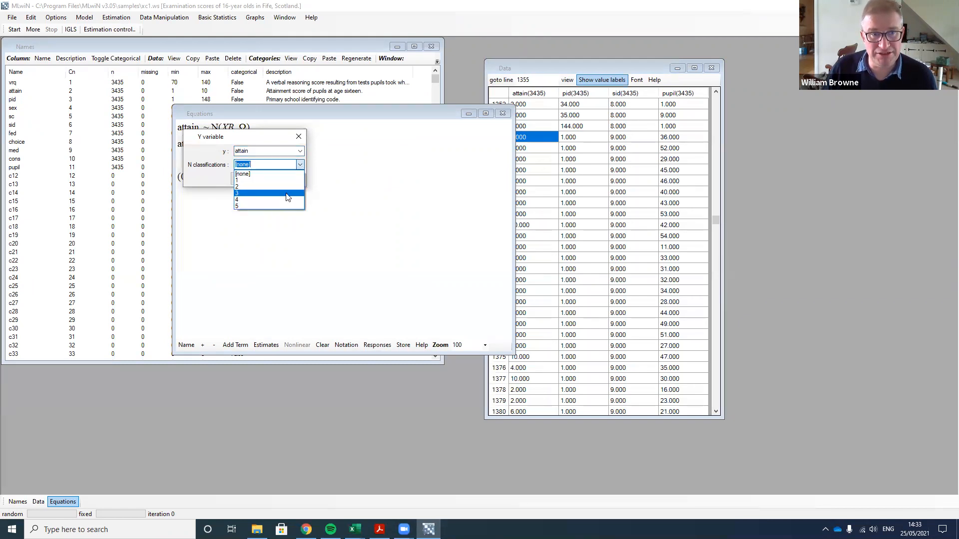
{"action": "left_click", "coordinate": [287, 191]}
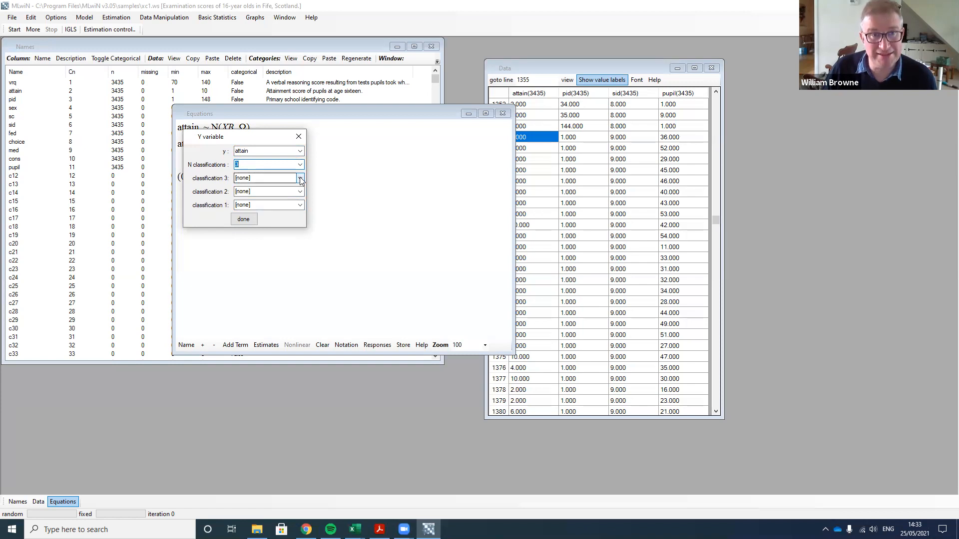
Assign sid to classification 3, pid to classification 2 and pupil to classification 1
{"action": "left_click", "coordinate": [300, 179]}
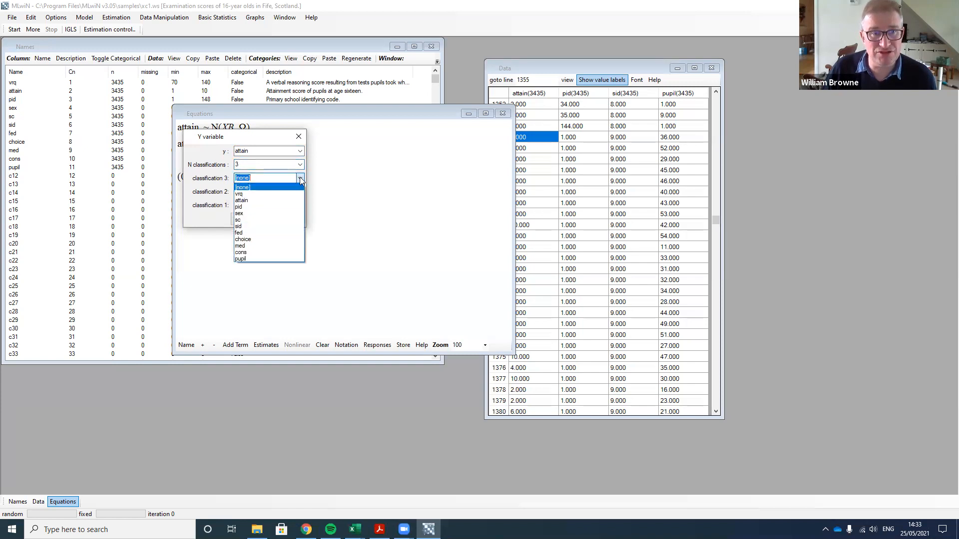
{"action": "left_click", "coordinate": [271, 226]}
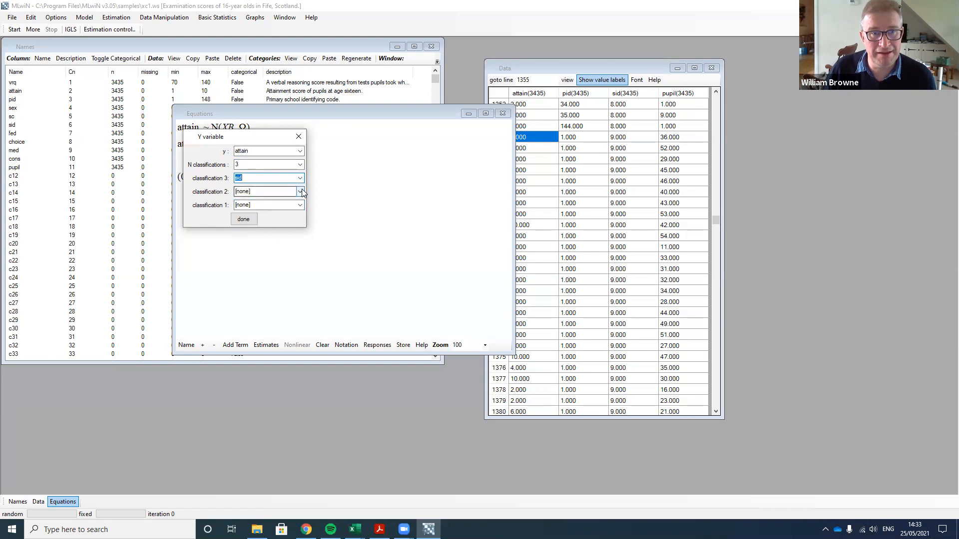
{"action": "left_click", "coordinate": [300, 192]}
{"action": "left_click", "coordinate": [287, 220]}
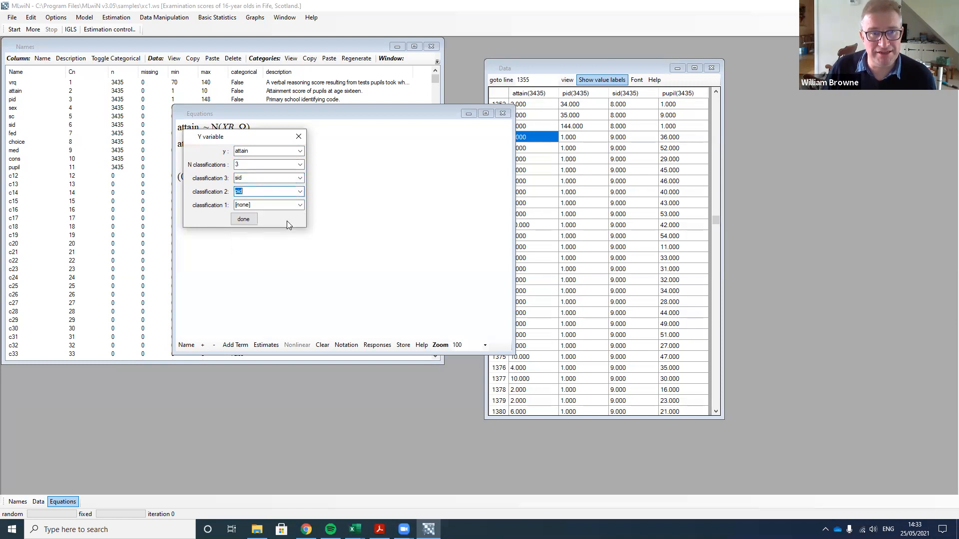
{"action": "left_click", "coordinate": [299, 206]}
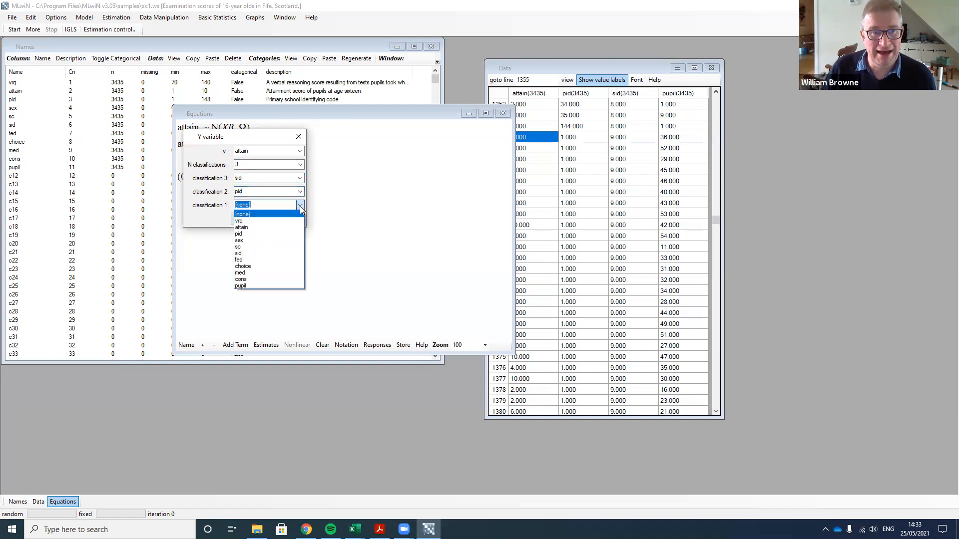
{"action": "left_click", "coordinate": [273, 286]}
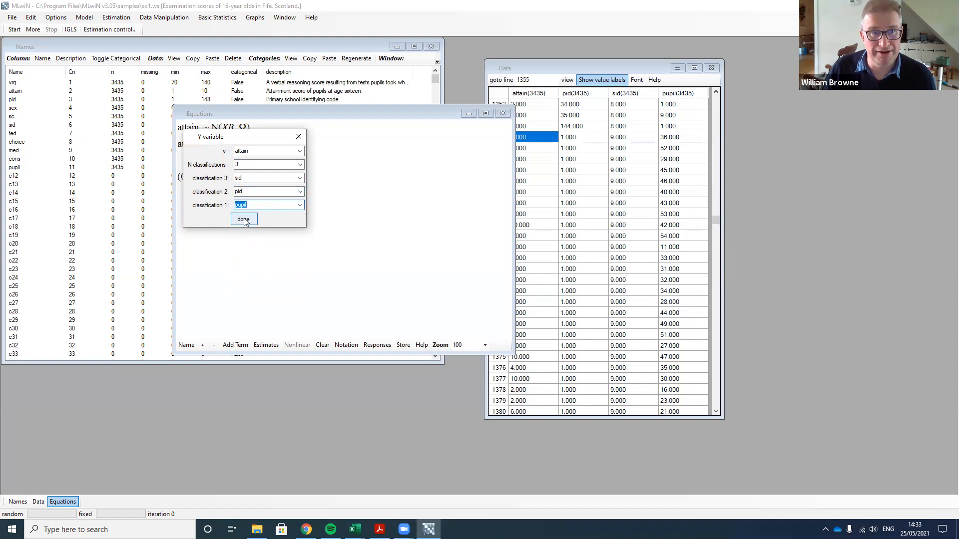
{"action": "left_click", "coordinate": [244, 219]}
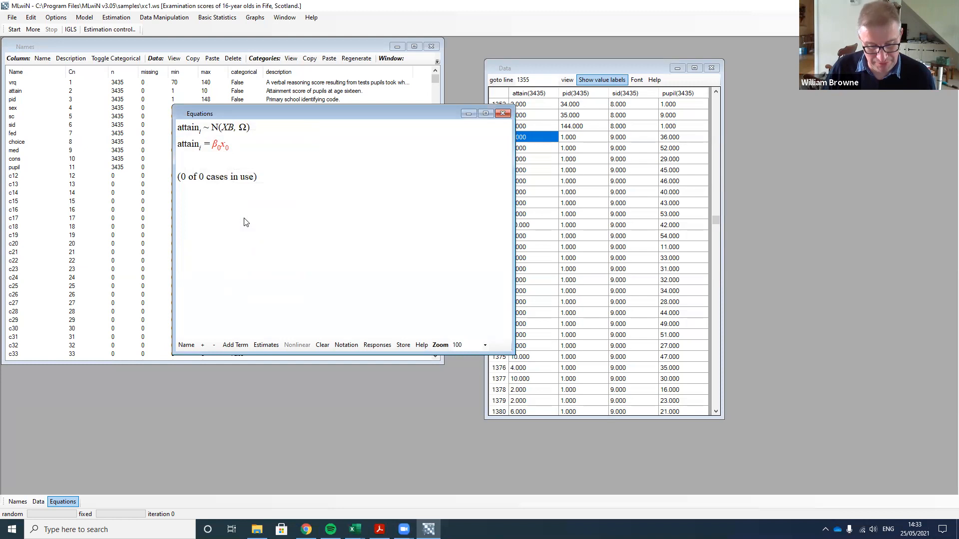
Make cons the intercept term as a fixed parameter with random effects at the sid and pupil classifications only
{"action": "left_click", "coordinate": [224, 149]}
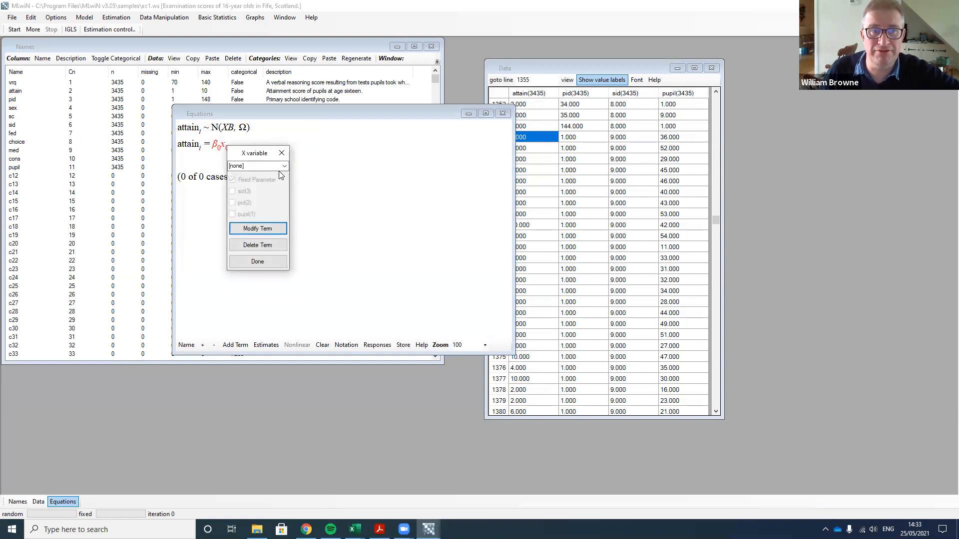
{"action": "left_click", "coordinate": [283, 167]}
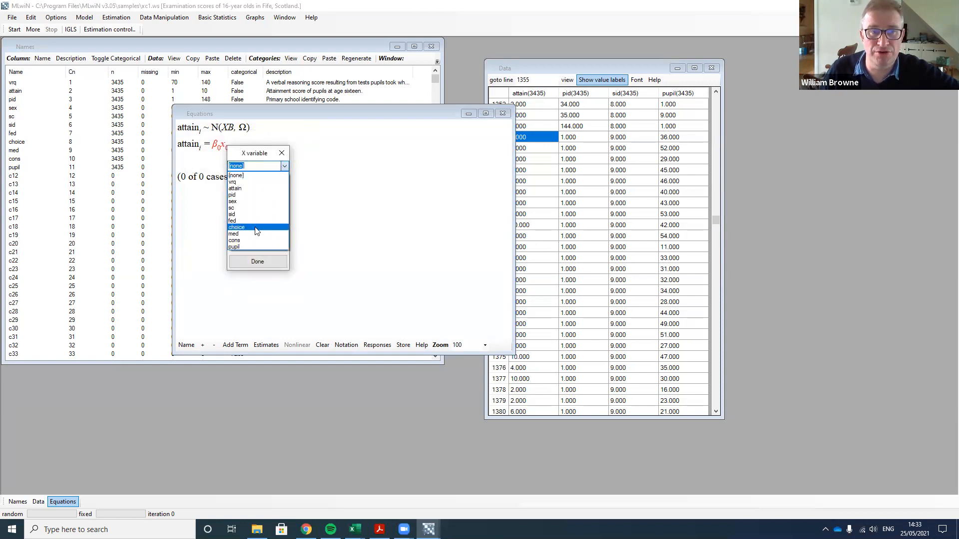
{"action": "left_click", "coordinate": [251, 240]}
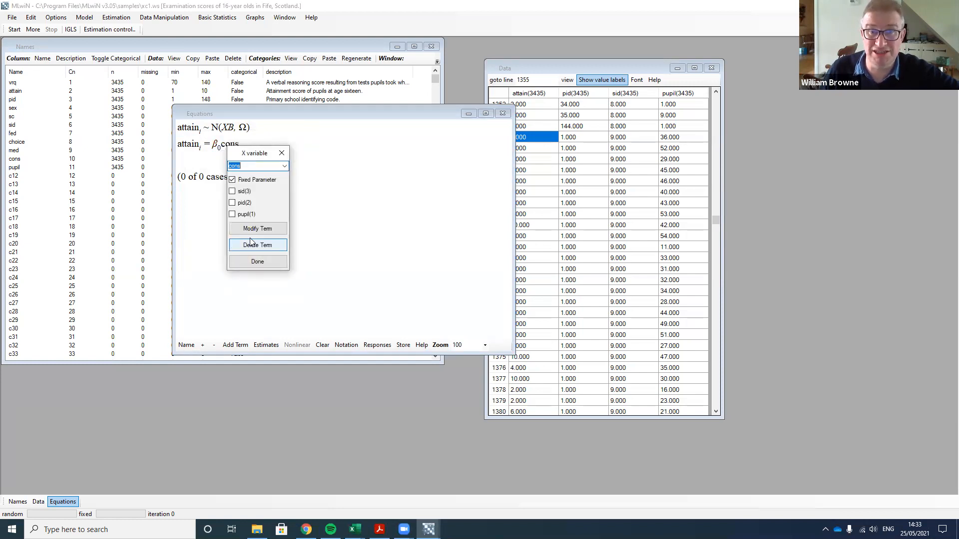
{"action": "left_click", "coordinate": [232, 191]}
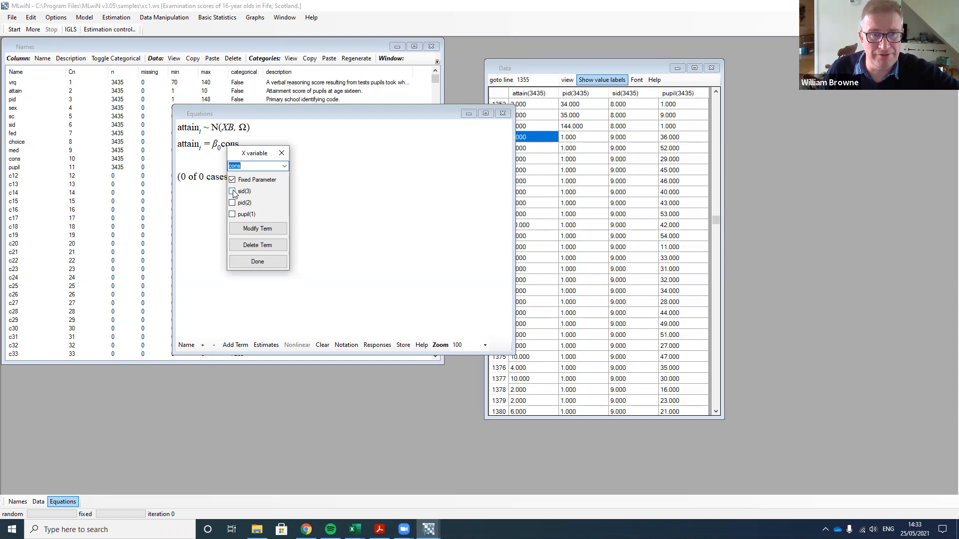
{"action": "left_click", "coordinate": [232, 214]}
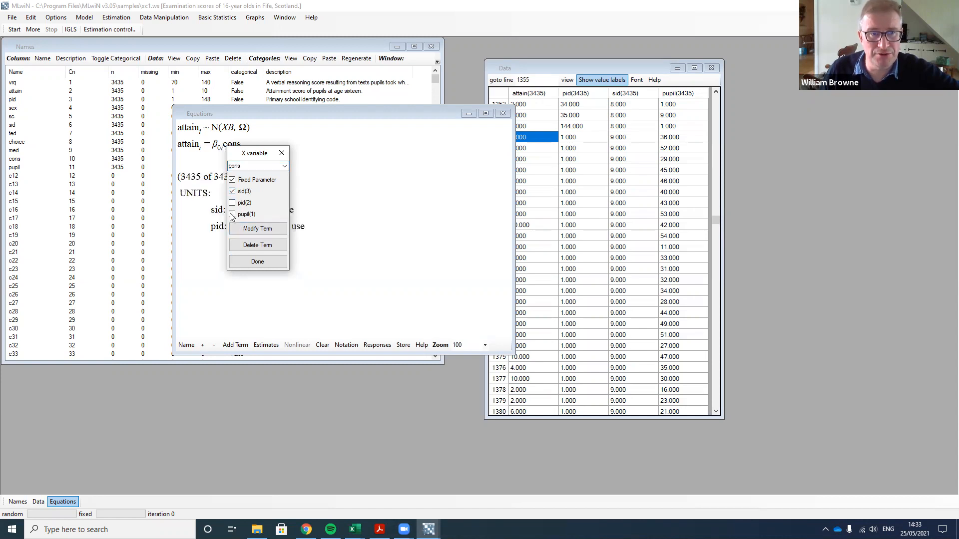
{"action": "left_click", "coordinate": [257, 261]}
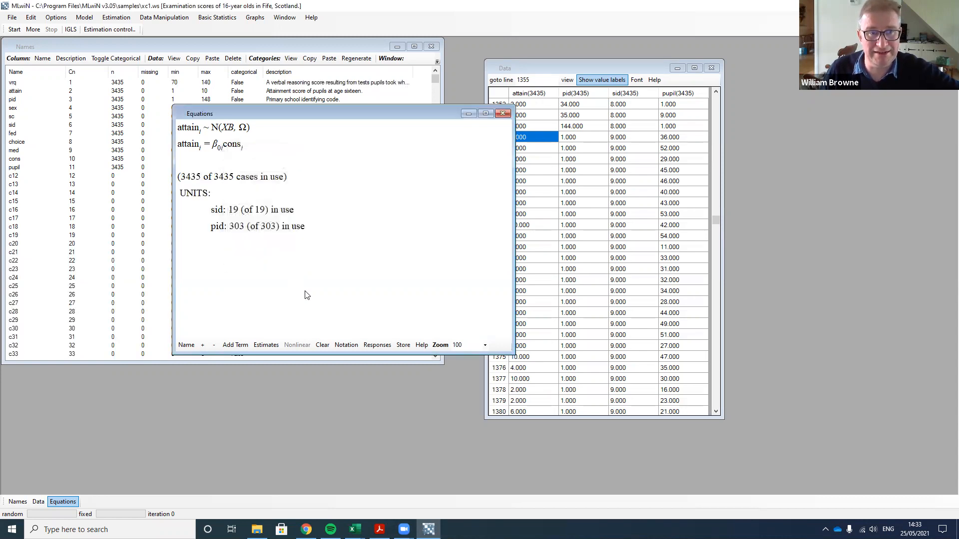
Display the full model equations with their numerical estimates and enlarge the Equations window slightly
{"action": "left_click", "coordinate": [266, 345]}
{"action": "left_click", "coordinate": [274, 347]}
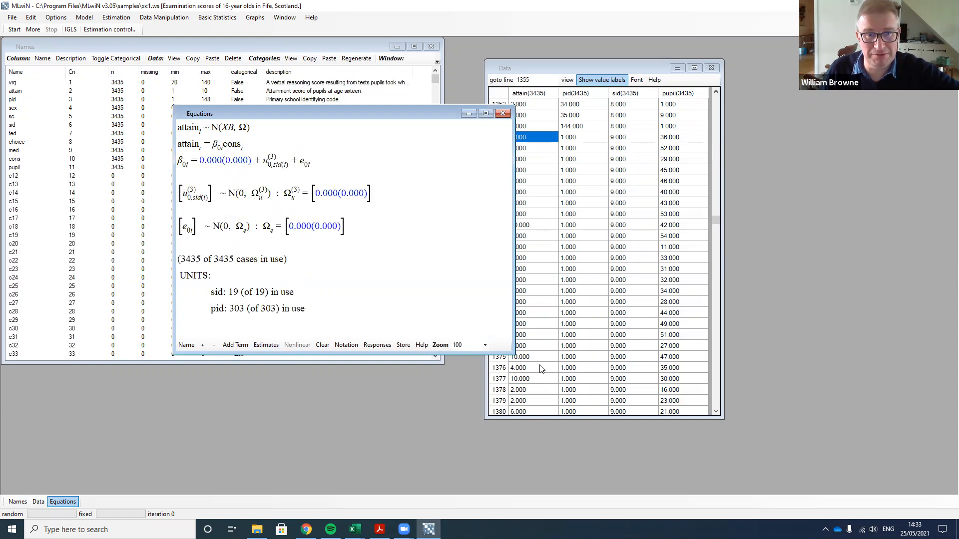
{"action": "left_click_drag", "start_coordinate": [512, 351], "coordinate": [544, 371]}
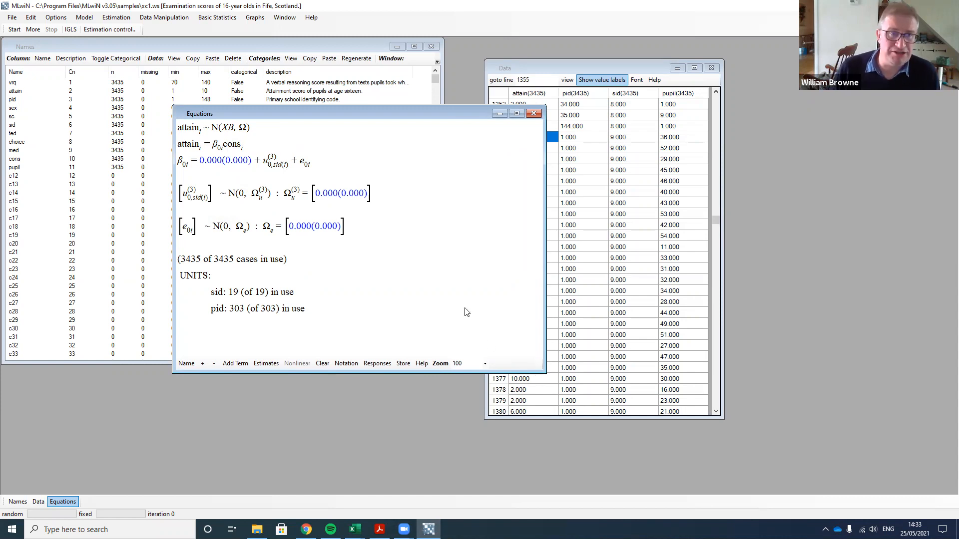
Fit the secondary school model by IGLS, and run it with MCMC estimation at the default burn-in and chain length
{"action": "left_click", "coordinate": [12, 28]}
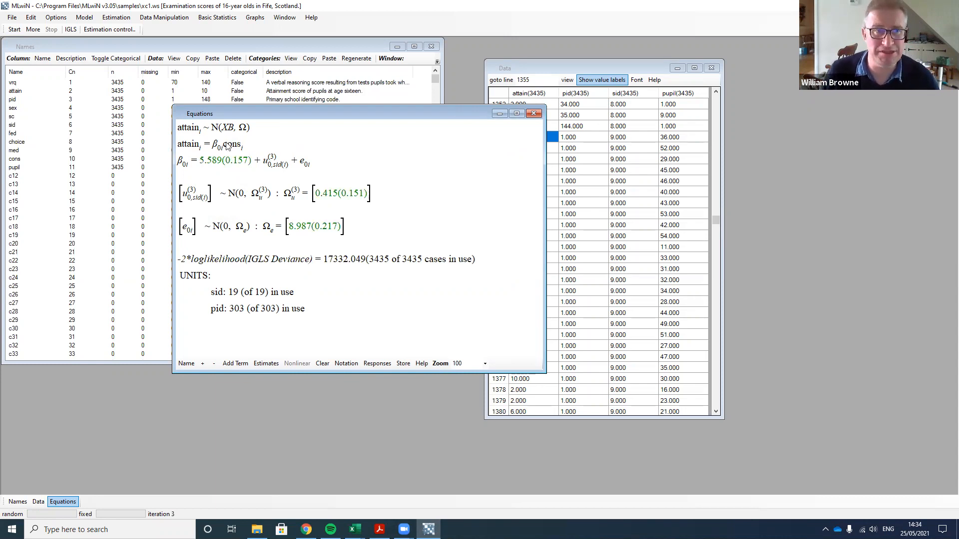
{"action": "left_click", "coordinate": [118, 18]}
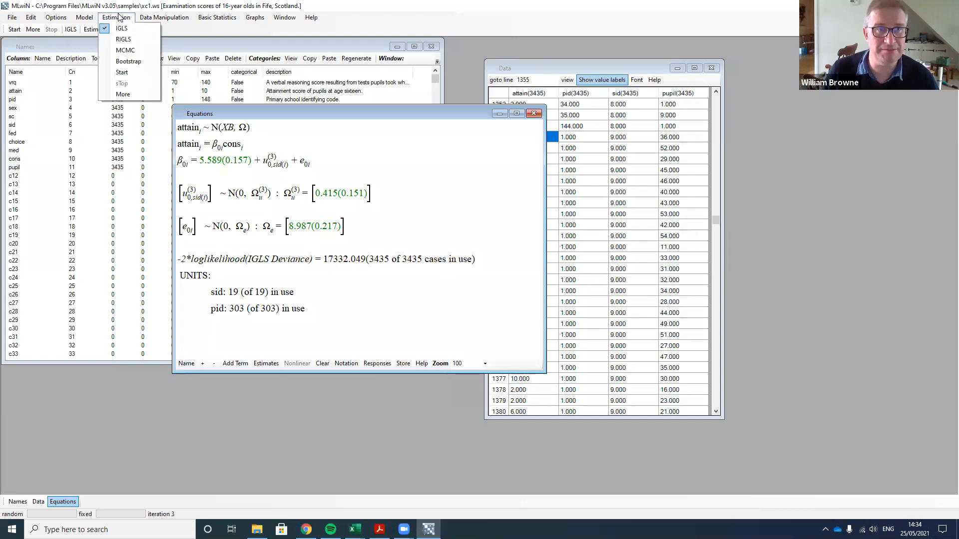
{"action": "left_click", "coordinate": [122, 51]}
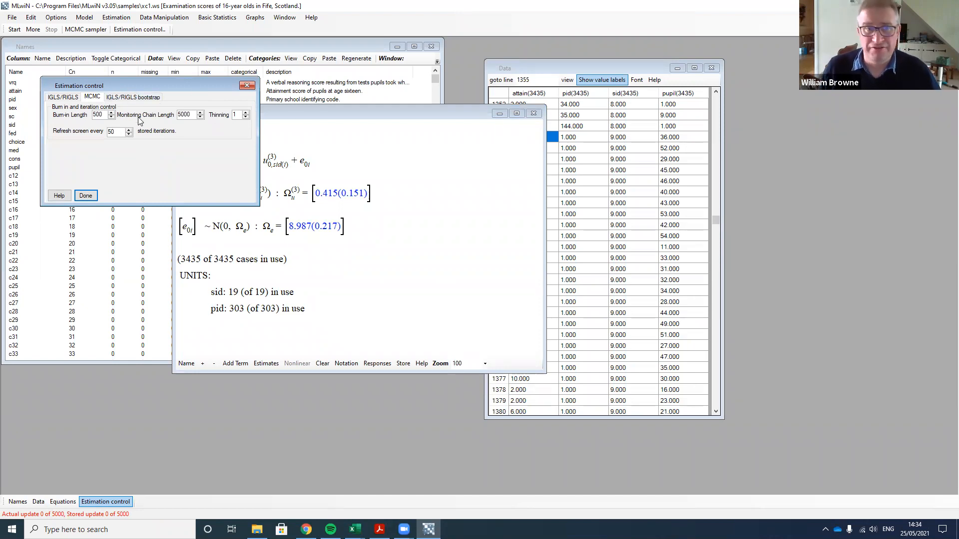
{"action": "left_click", "coordinate": [316, 111]}
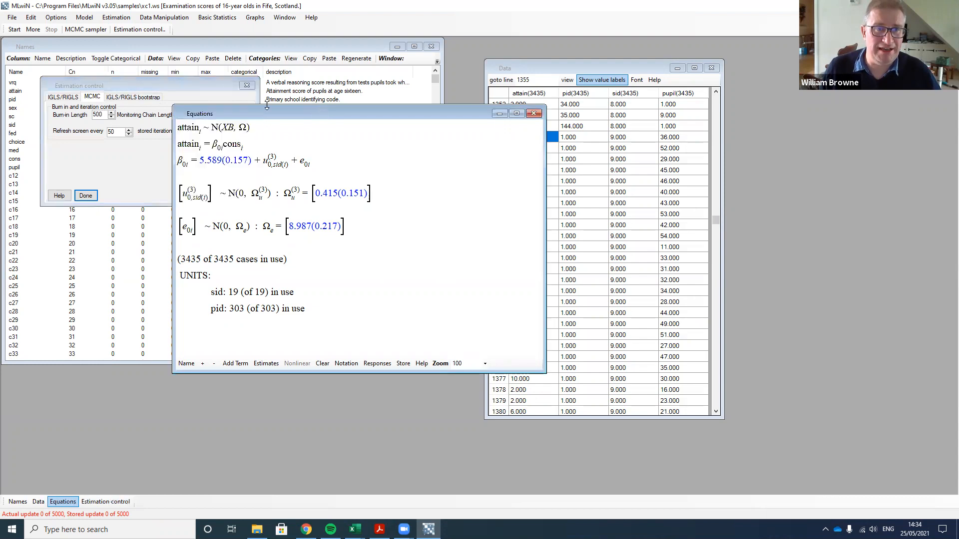
{"action": "left_click", "coordinate": [14, 30]}
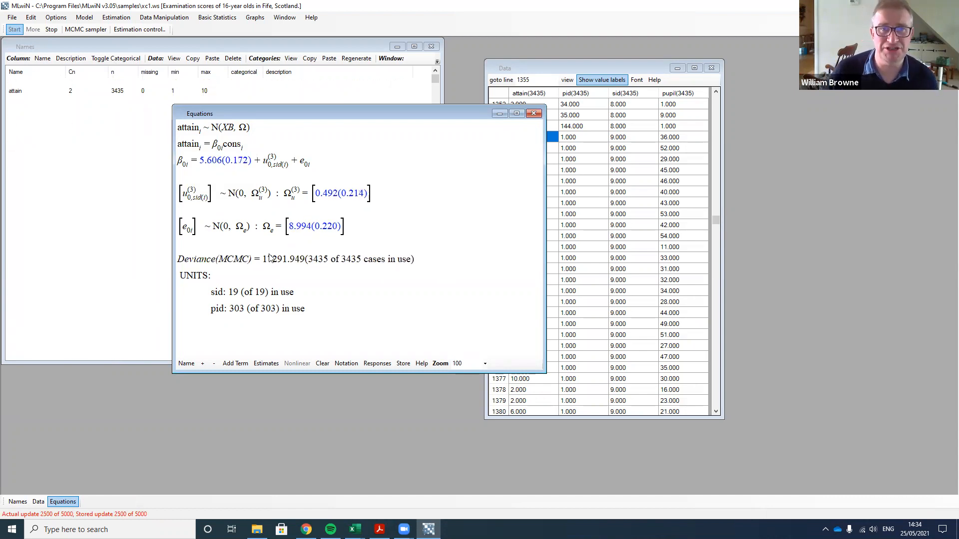
Close the Names window, and reposition and enlarge the Equations window with the prior specifications shown
{"action": "left_click", "coordinate": [431, 46]}
{"action": "left_click_drag", "start_coordinate": [379, 112], "coordinate": [264, 91]}
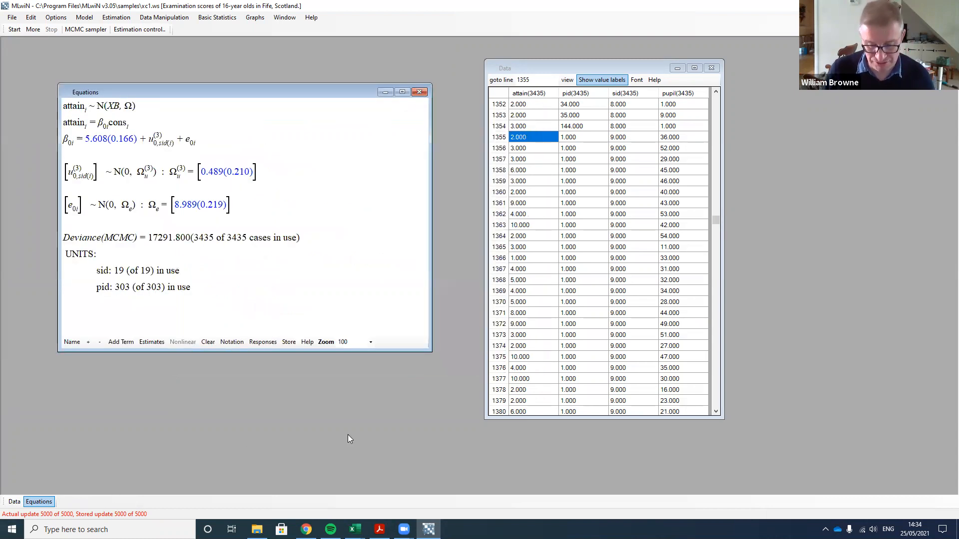
{"action": "left_click", "coordinate": [87, 343]}
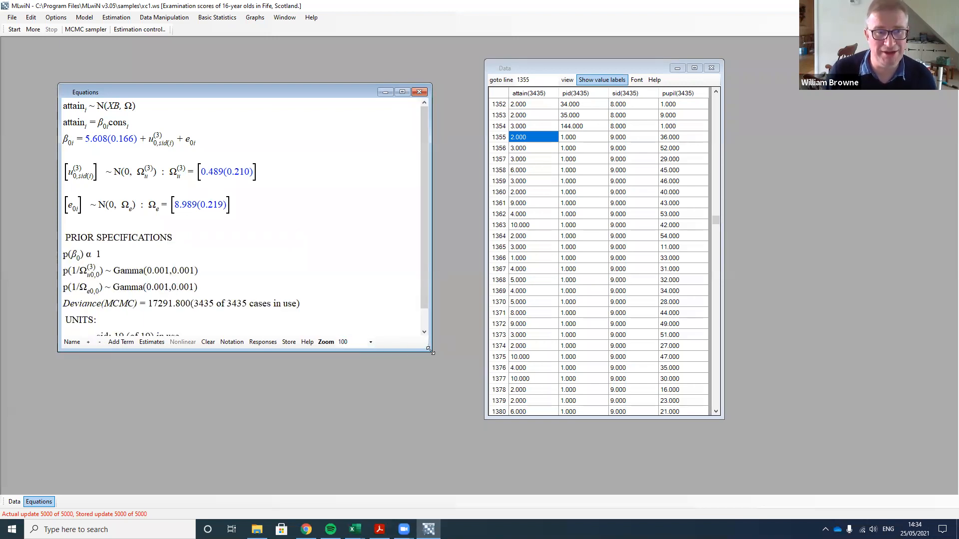
{"action": "left_click_drag", "start_coordinate": [431, 351], "coordinate": [469, 387]}
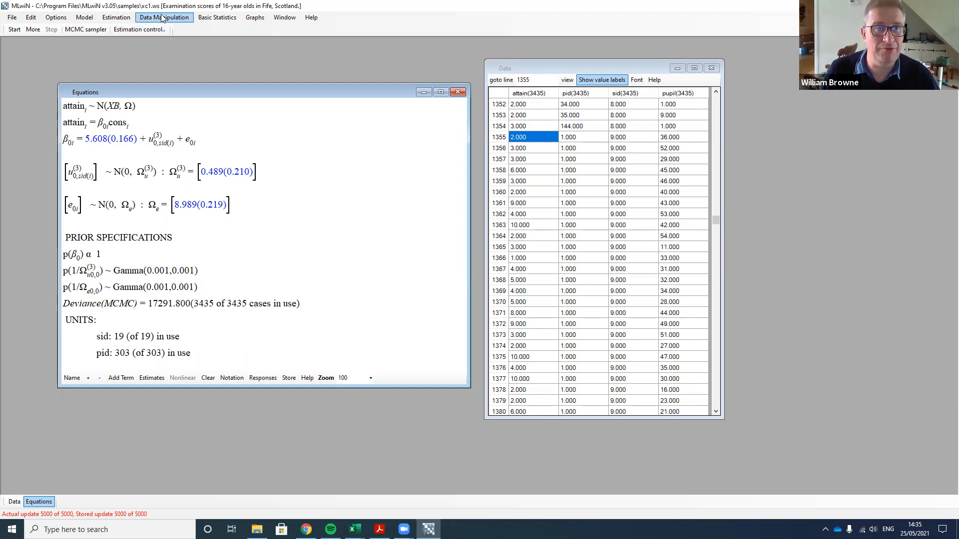
Compute the DIC diagnostic for the fitted MCMC model, and narrow the Output window and move it clear of the equations
{"action": "left_click", "coordinate": [84, 20]}
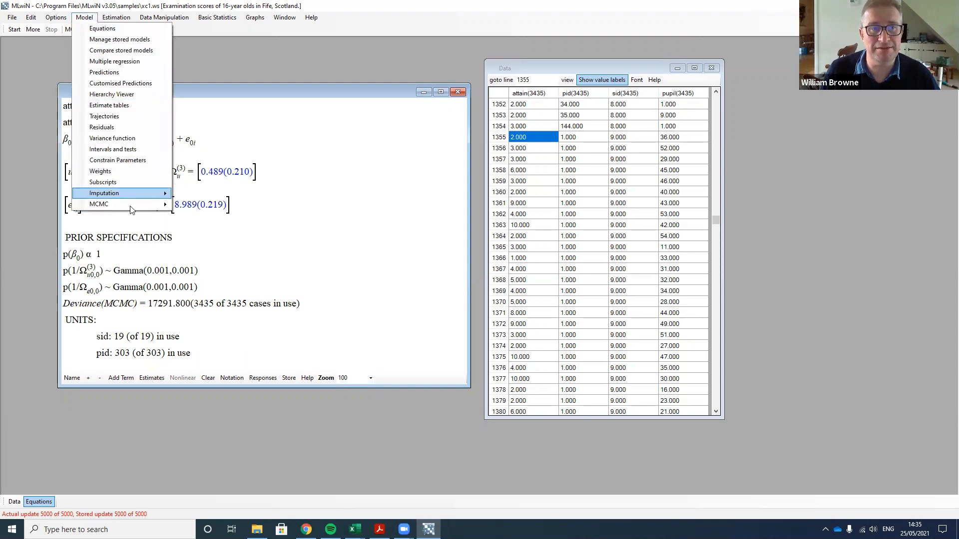
{"action": "mouse_move", "coordinate": [134, 206]}
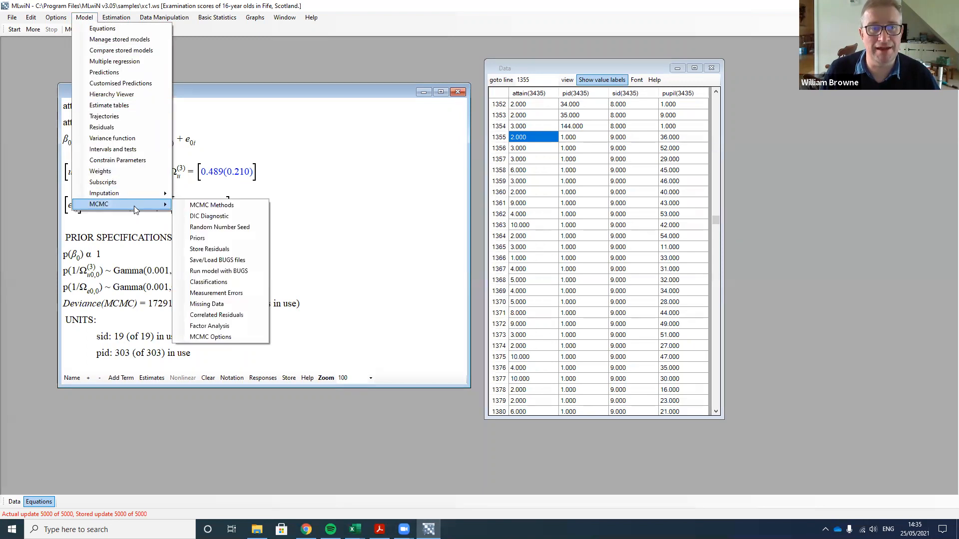
{"action": "left_click", "coordinate": [219, 220]}
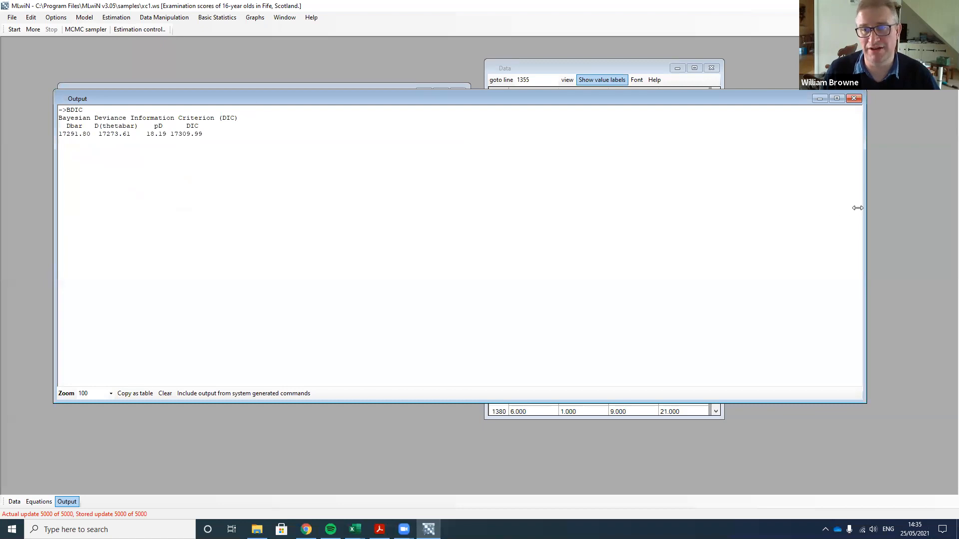
{"action": "left_click_drag", "start_coordinate": [857, 207], "coordinate": [320, 195]}
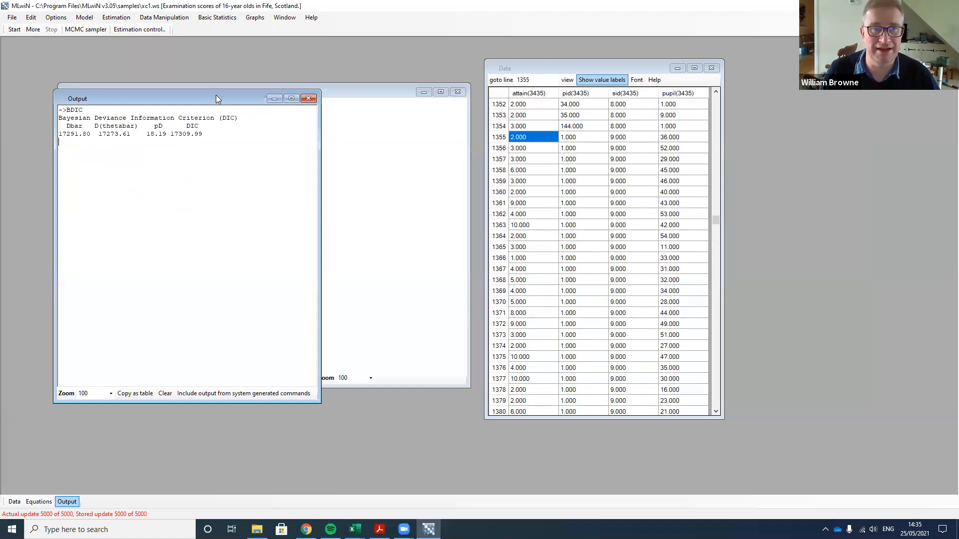
{"action": "left_click_drag", "start_coordinate": [228, 96], "coordinate": [853, 167]}
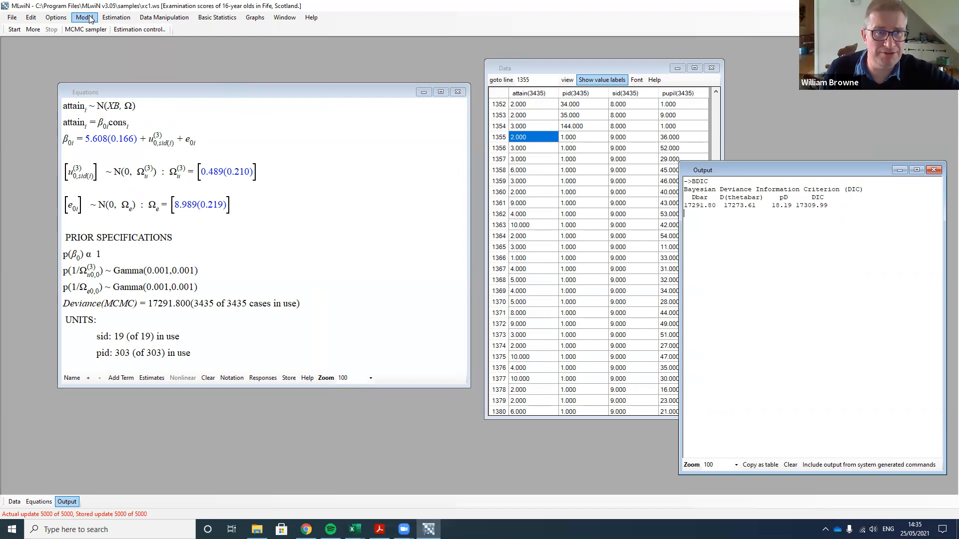
Switch estimation back to IGLS and remove the secondary school (sid) random effect from the cons term
{"action": "left_click", "coordinate": [117, 17]}
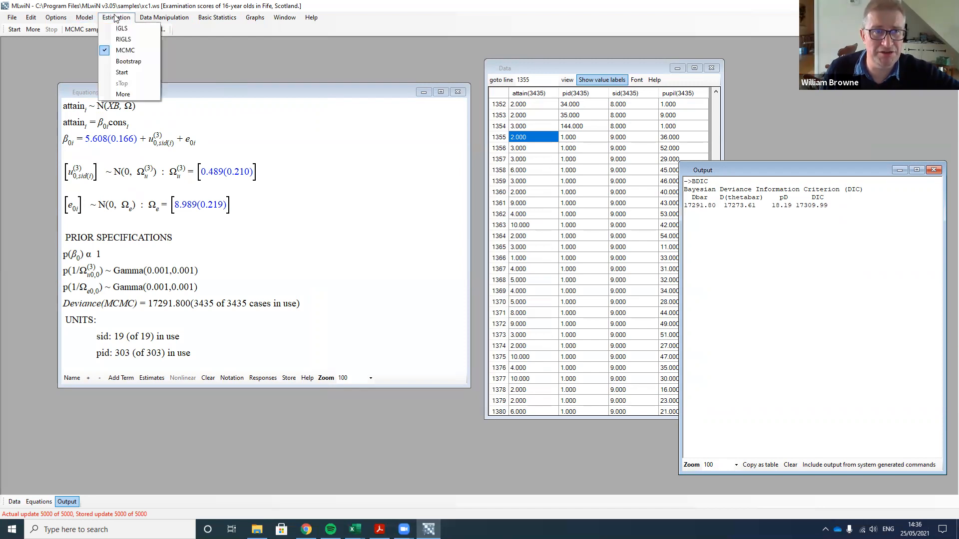
{"action": "left_click", "coordinate": [117, 29]}
{"action": "left_click", "coordinate": [113, 29]}
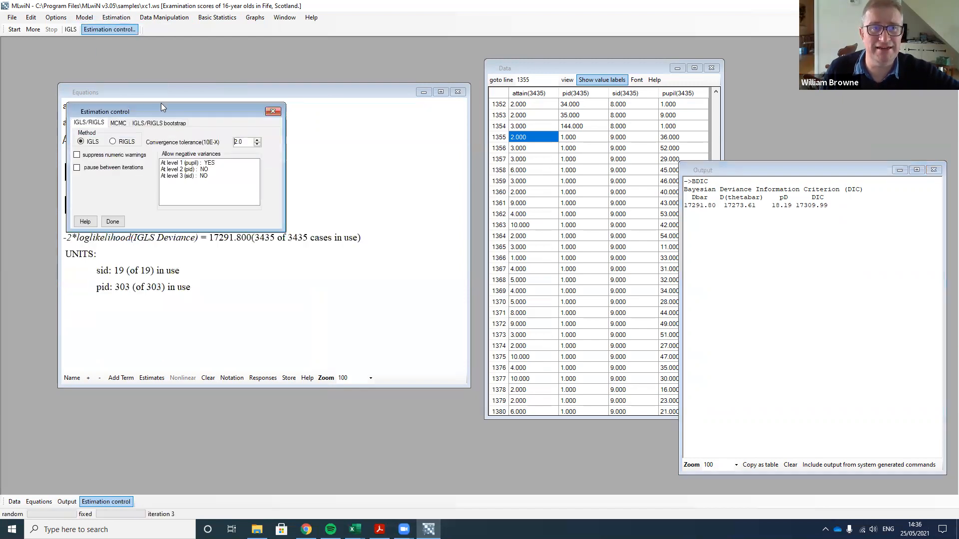
{"action": "left_click", "coordinate": [182, 89]}
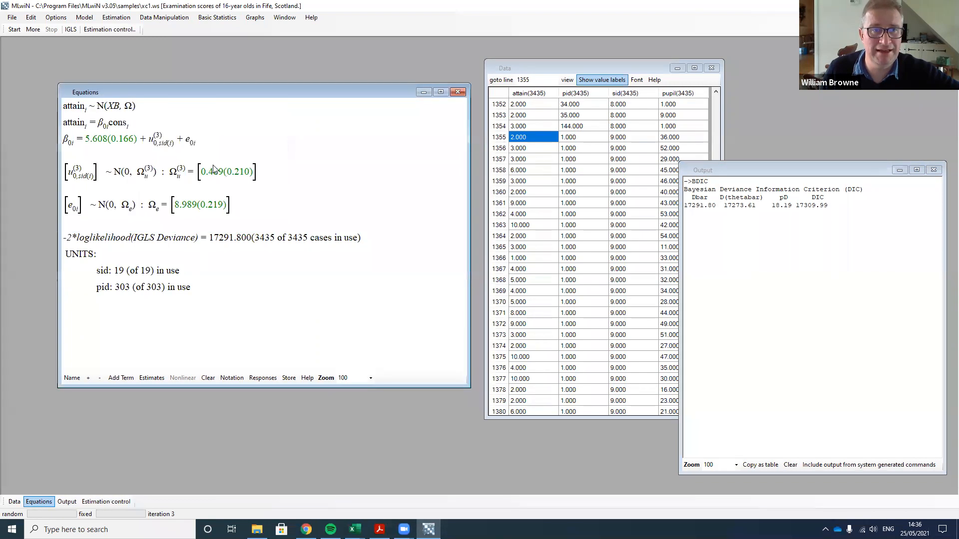
{"action": "left_click", "coordinate": [100, 139]}
{"action": "left_click", "coordinate": [111, 186]}
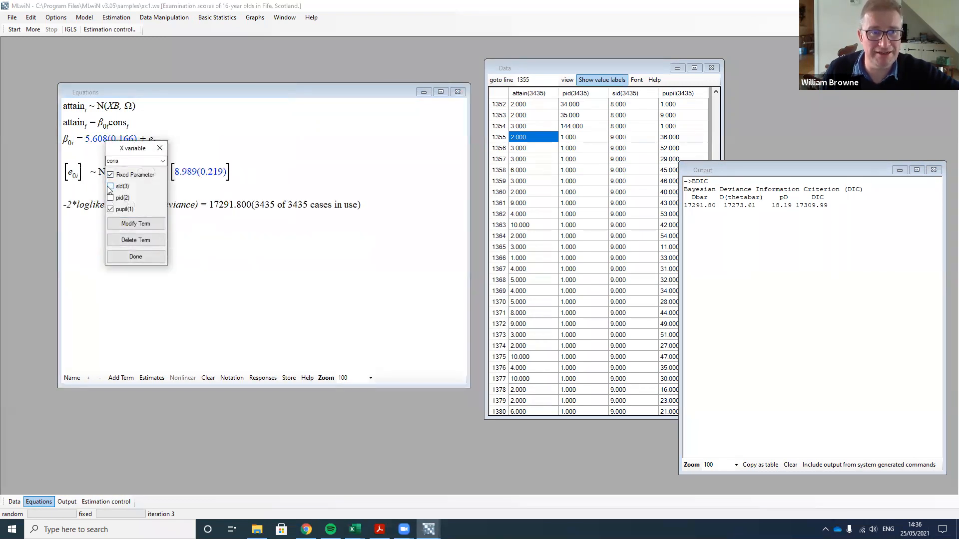
{"action": "left_click", "coordinate": [130, 256]}
Fit the single-level model by IGLS, and run it by MCMC with burn-in 500 and chain length 5000, closing the estimation settings
{"action": "left_click", "coordinate": [14, 29]}
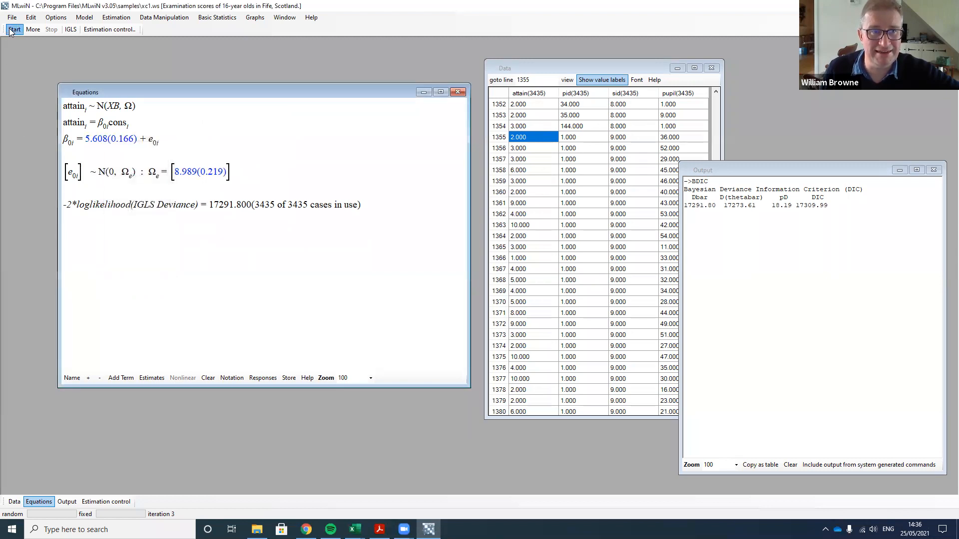
{"action": "left_click", "coordinate": [116, 17]}
{"action": "left_click", "coordinate": [137, 47]}
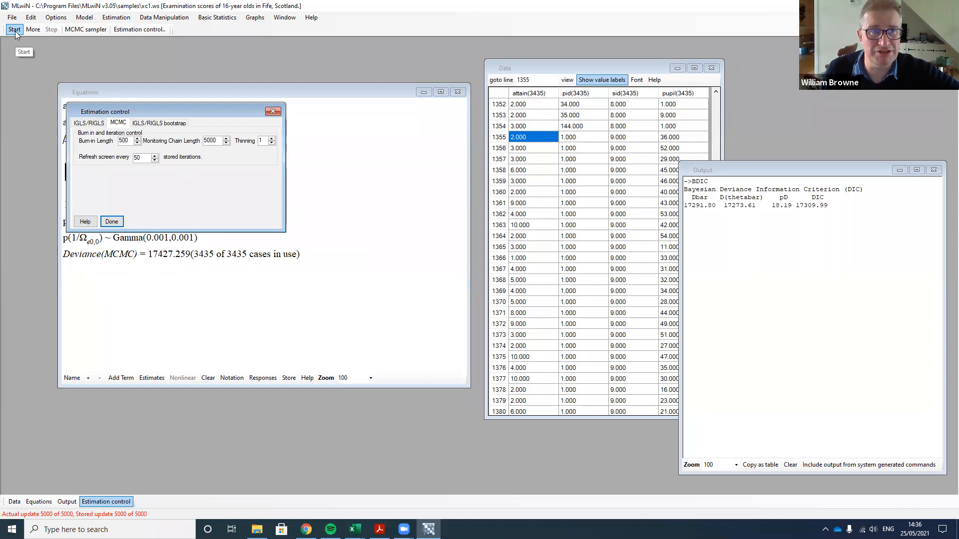
{"action": "left_click", "coordinate": [14, 30]}
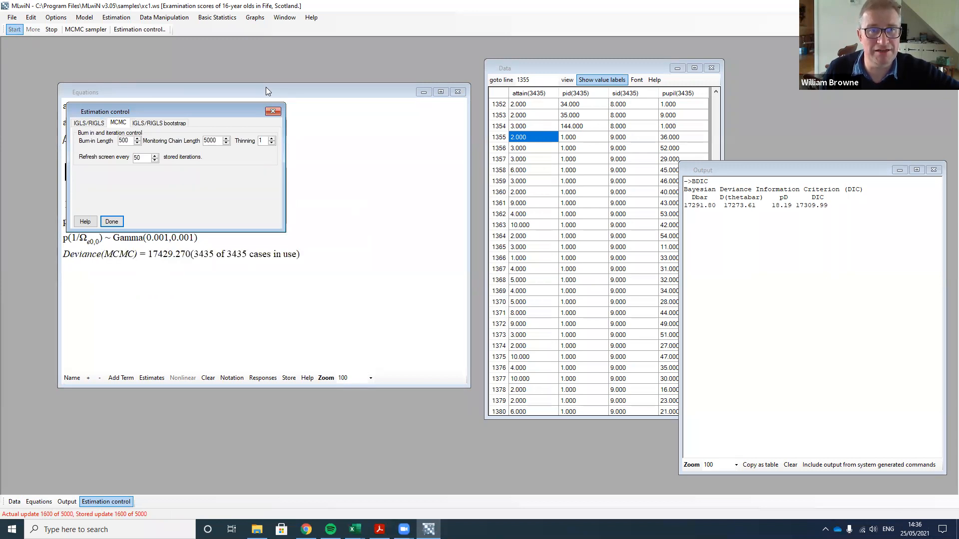
{"action": "left_click", "coordinate": [272, 111]}
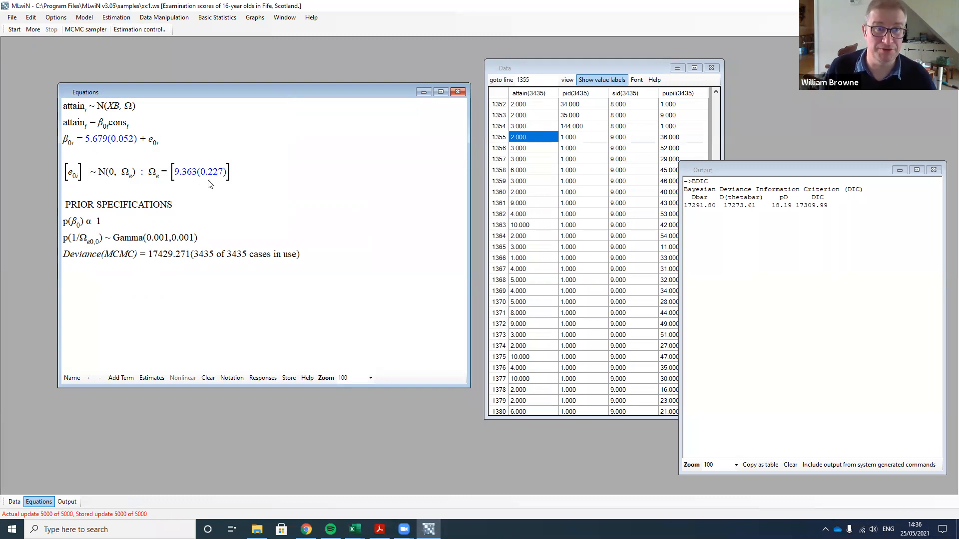
Compute the DIC diagnostic for the single-level MCMC model
{"action": "left_click", "coordinate": [83, 18]}
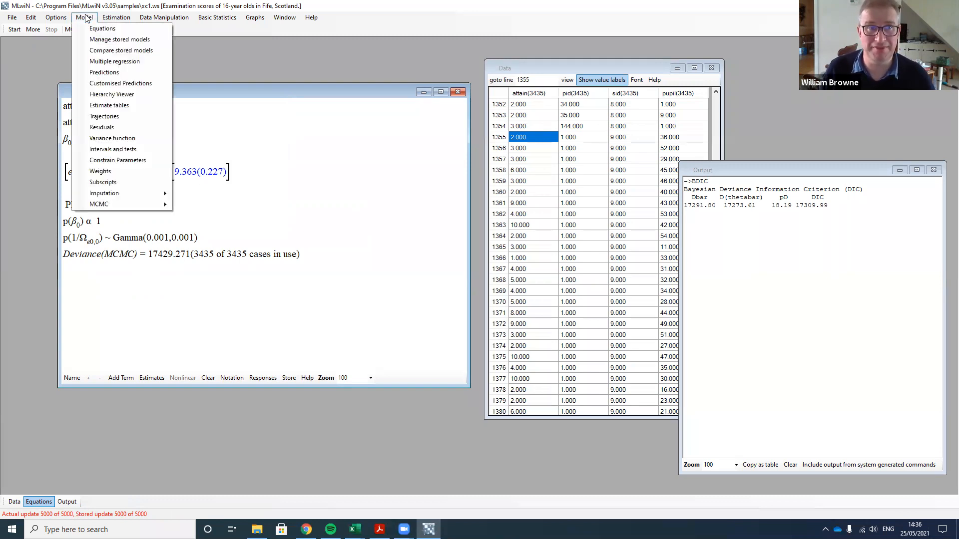
{"action": "mouse_move", "coordinate": [150, 204]}
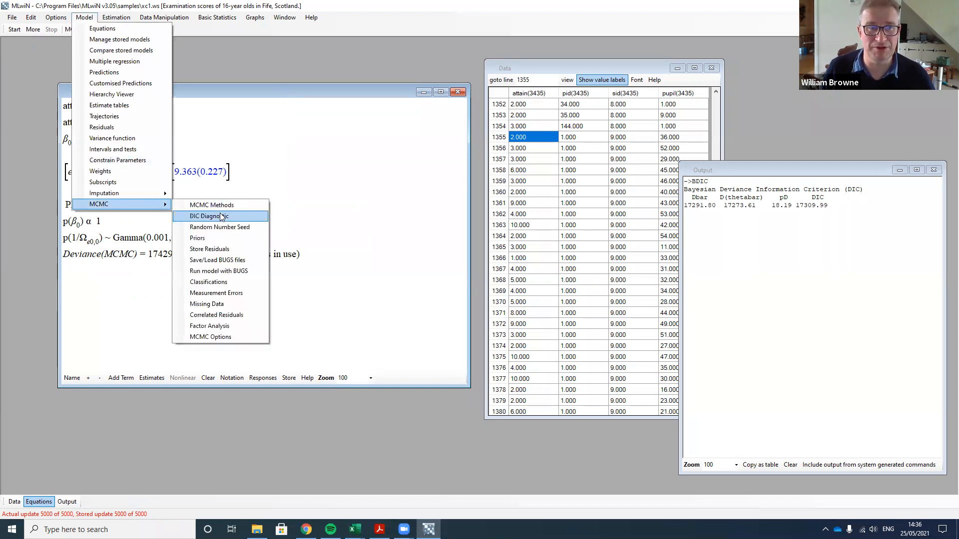
{"action": "left_click", "coordinate": [223, 218]}
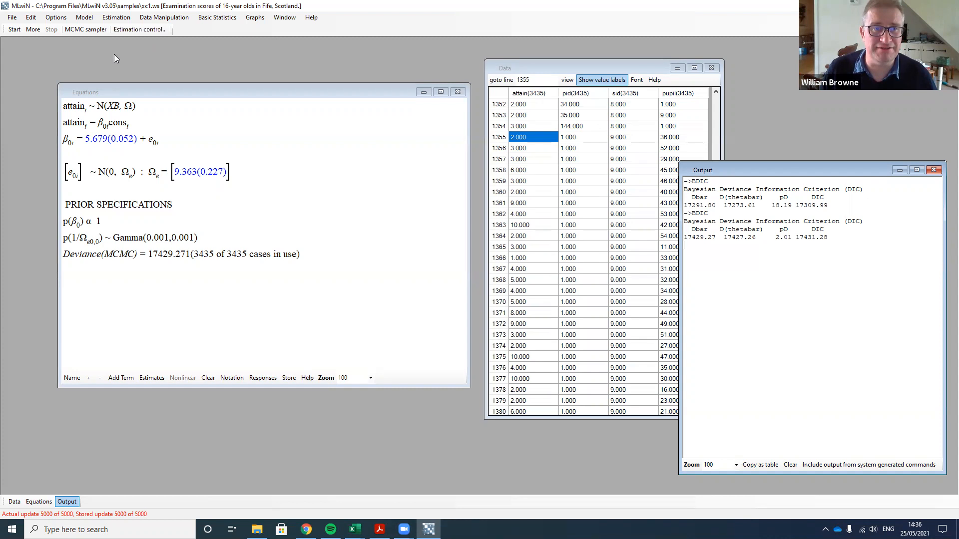
Return estimation to IGLS and let the cons term vary randomly across both secondary schools (sid) and primary schools (pid)
{"action": "left_click", "coordinate": [112, 19]}
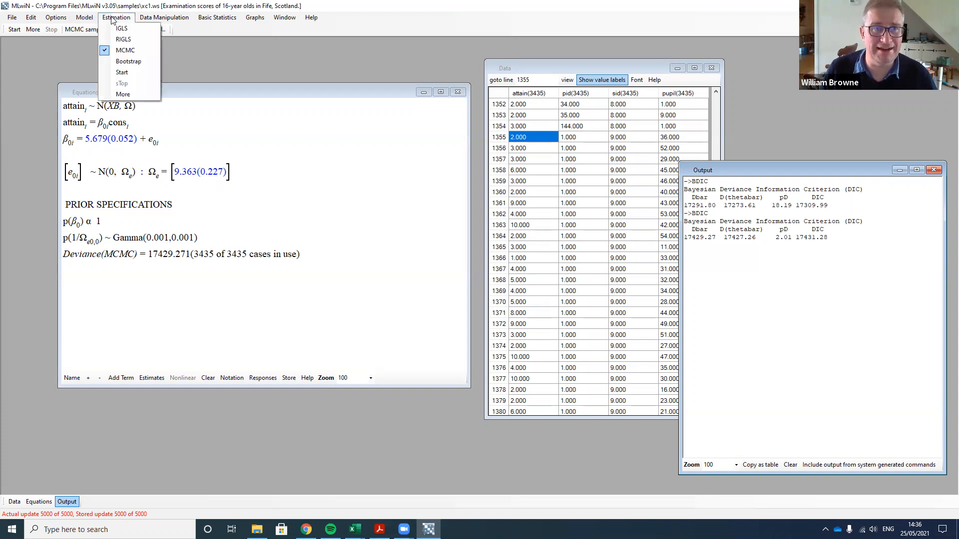
{"action": "left_click", "coordinate": [124, 31]}
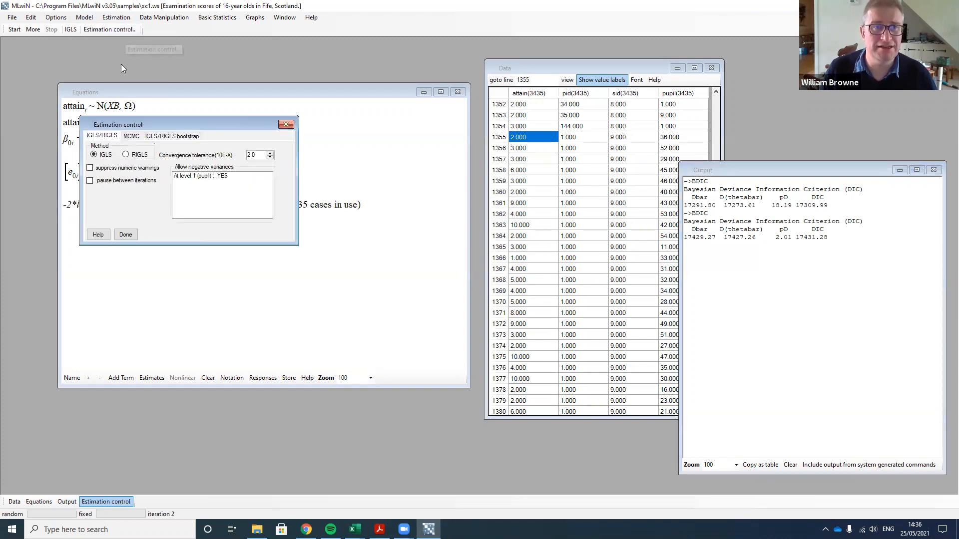
{"action": "left_click", "coordinate": [158, 89]}
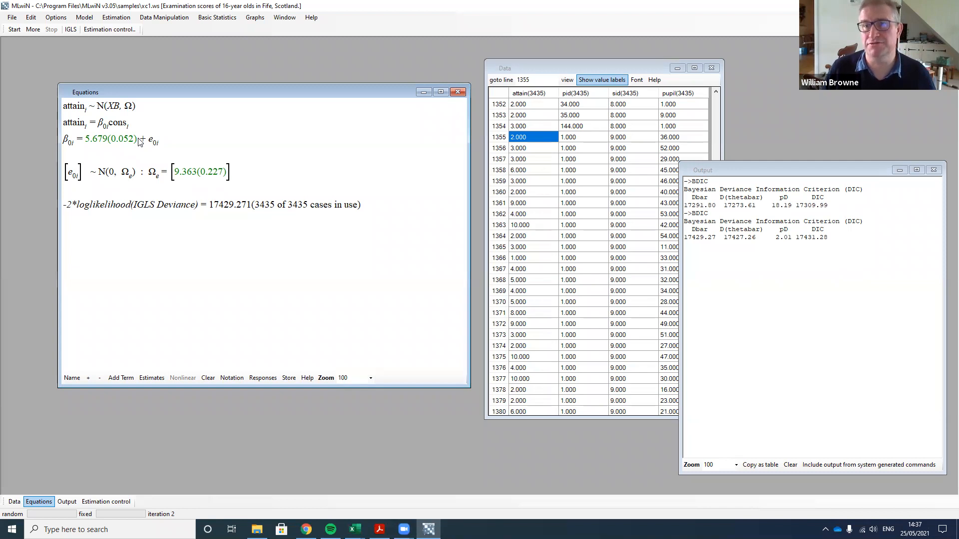
{"action": "left_click", "coordinate": [104, 128]}
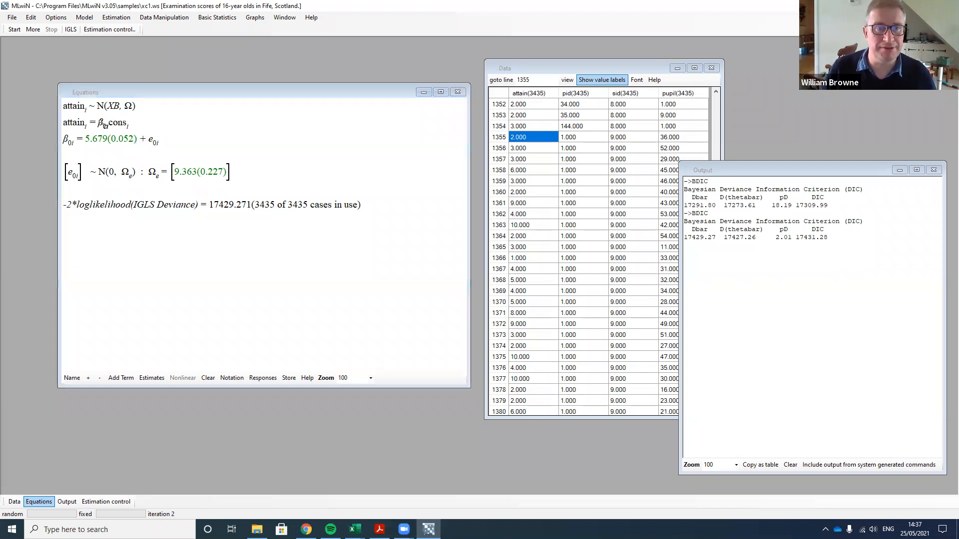
{"action": "left_click", "coordinate": [112, 171]}
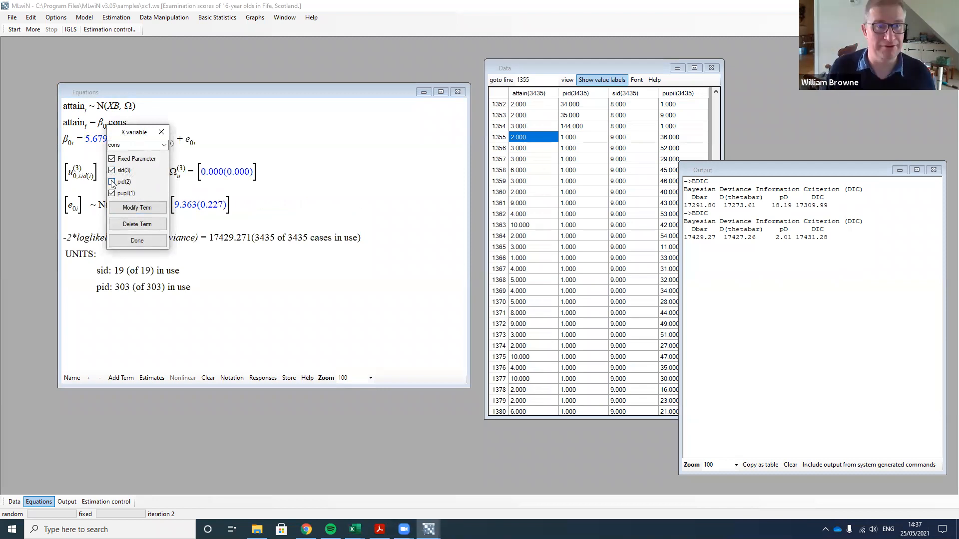
{"action": "left_click", "coordinate": [112, 182]}
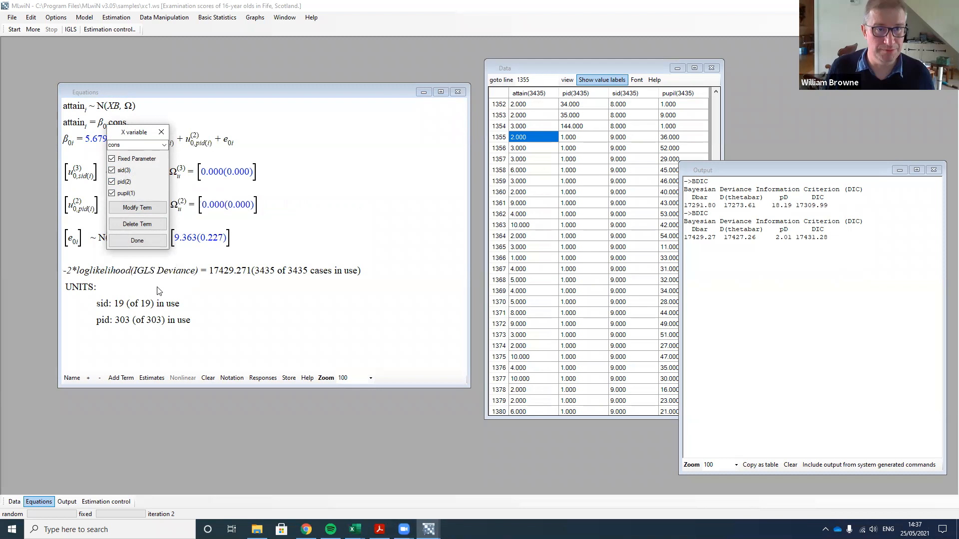
{"action": "left_click", "coordinate": [137, 240]}
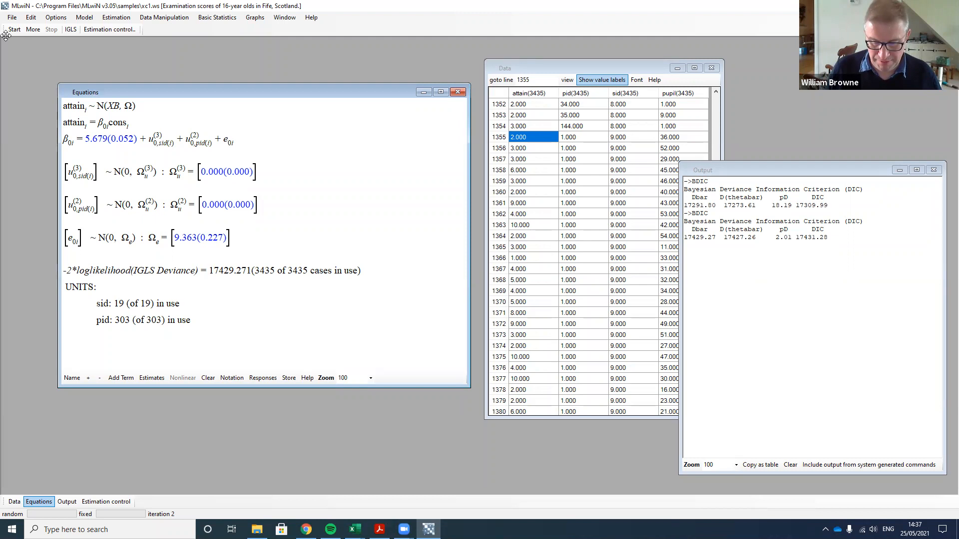
Examine the unit counts at each level in the Hierarchy viewer, placed clear of the equations
{"action": "left_click", "coordinate": [86, 18]}
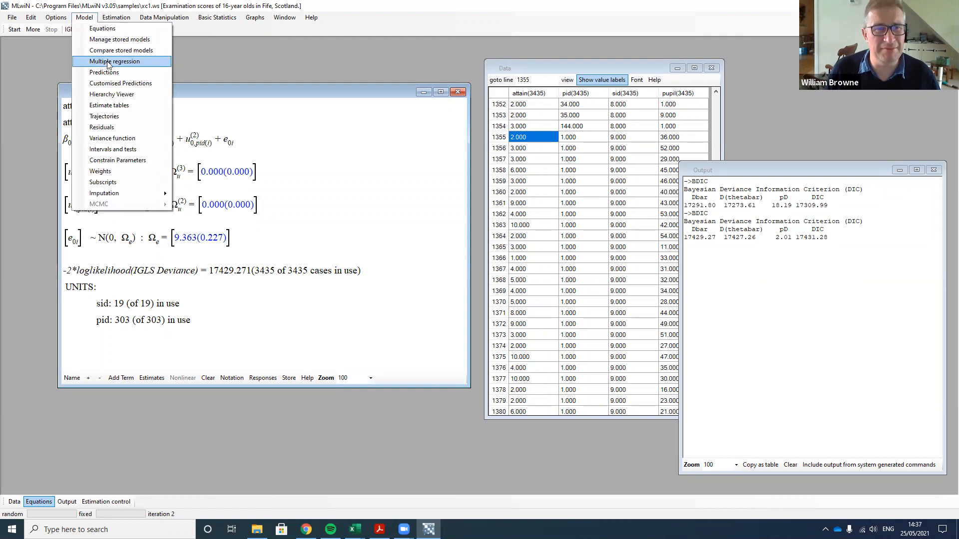
{"action": "left_click", "coordinate": [115, 94]}
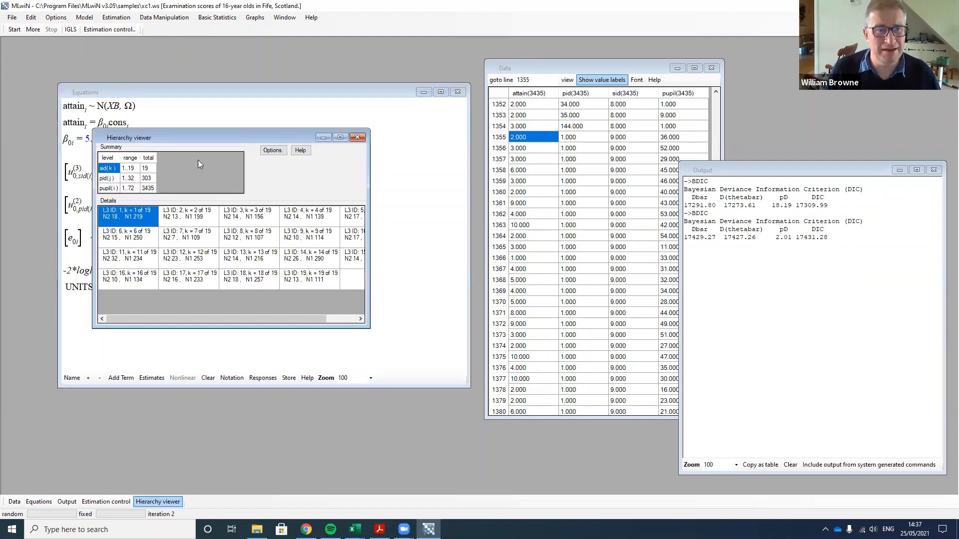
{"action": "left_click_drag", "start_coordinate": [221, 136], "coordinate": [613, 97]}
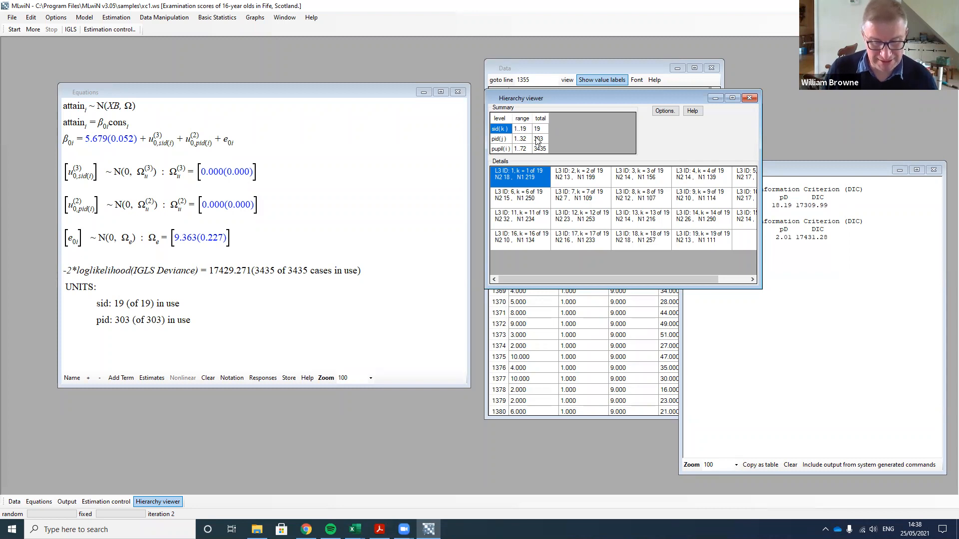
Fit the three-level nested model by IGLS and switch the estimation method to MCMC
{"action": "left_click", "coordinate": [15, 31]}
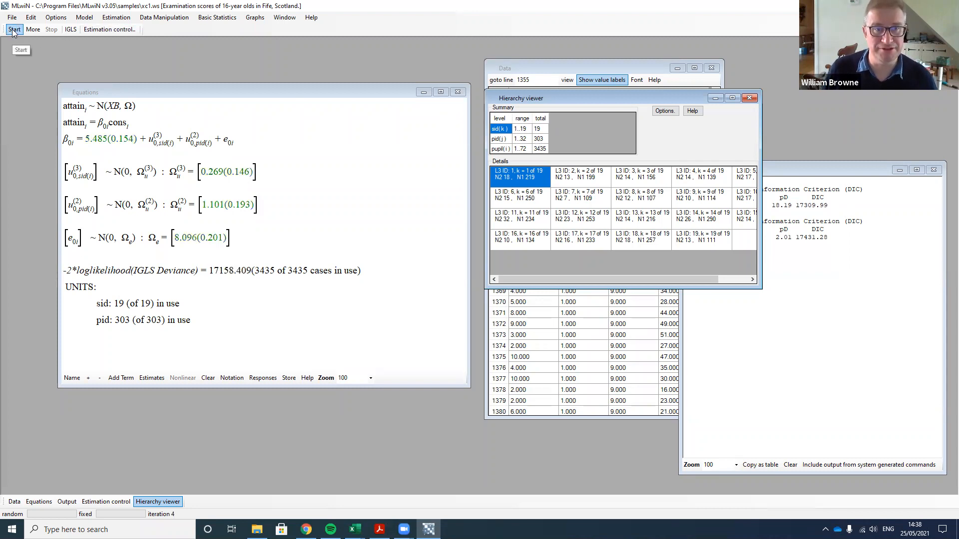
{"action": "left_click", "coordinate": [116, 18]}
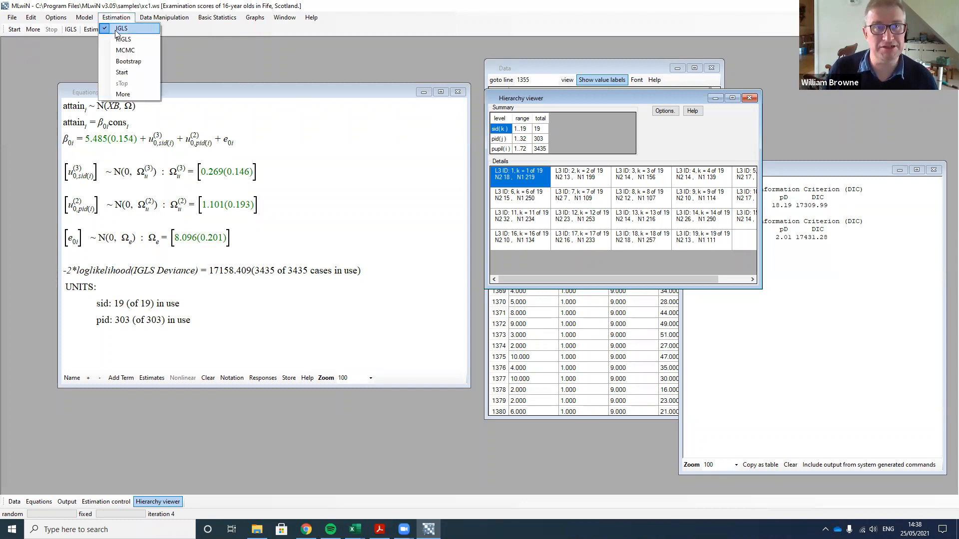
{"action": "left_click", "coordinate": [116, 50]}
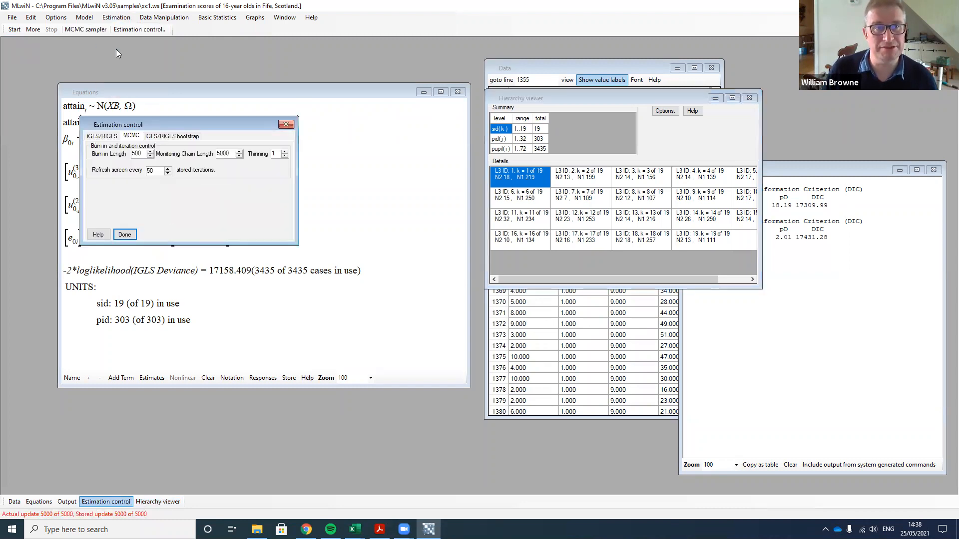
Set the MCMC classifications to treat the model's levels as cross-classified
{"action": "left_click", "coordinate": [84, 18]}
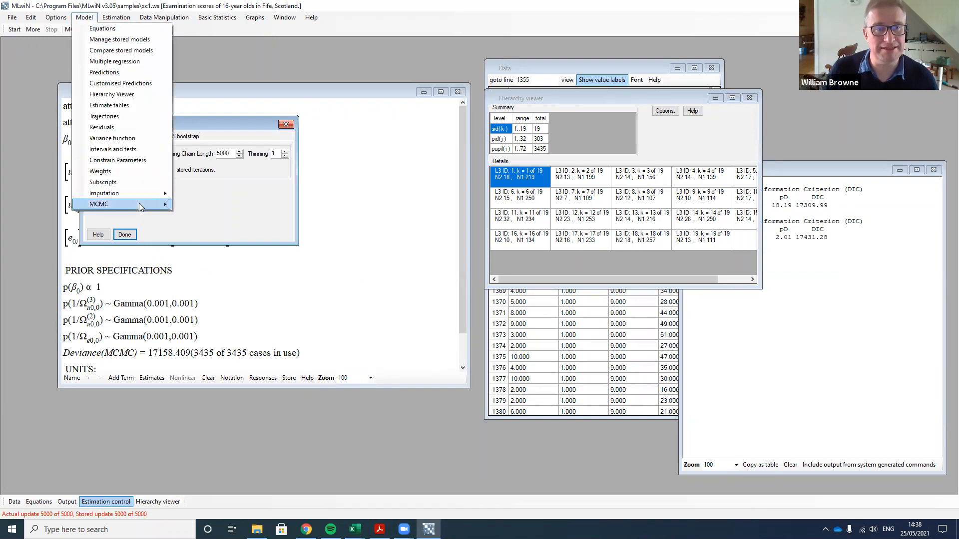
{"action": "mouse_move", "coordinate": [138, 203]}
{"action": "left_click", "coordinate": [215, 282]}
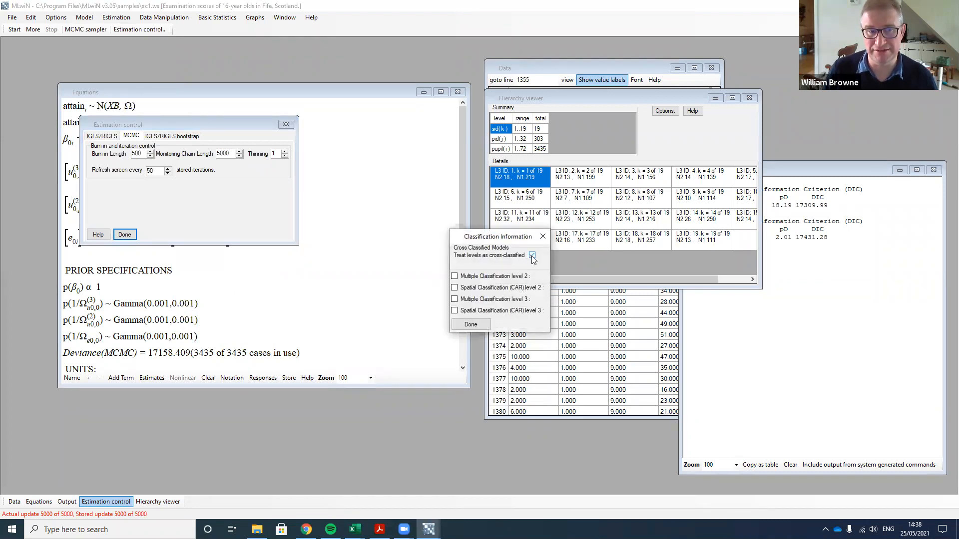
{"action": "left_click", "coordinate": [470, 325]}
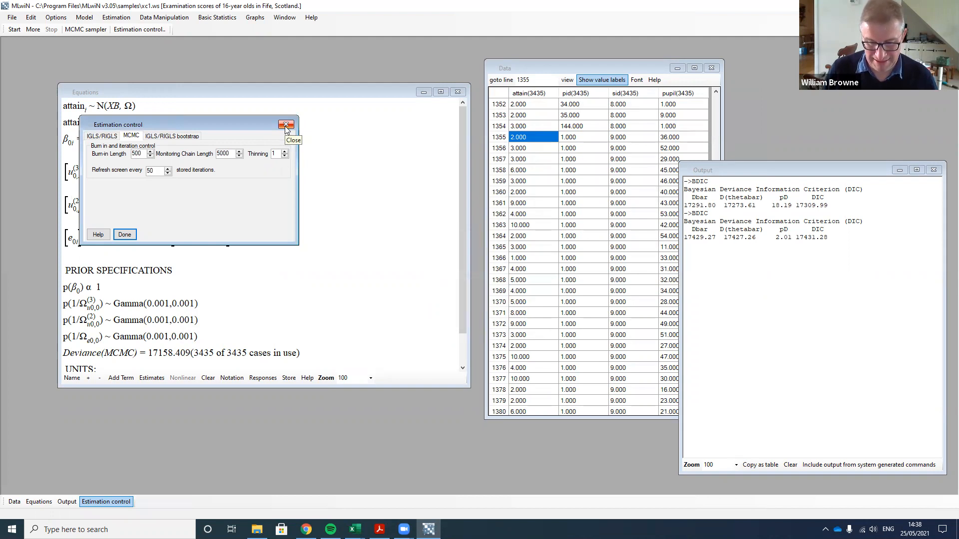
Examine the number of units in each classification, with the Classifications window placed clear of the equations
{"action": "left_click", "coordinate": [84, 17]}
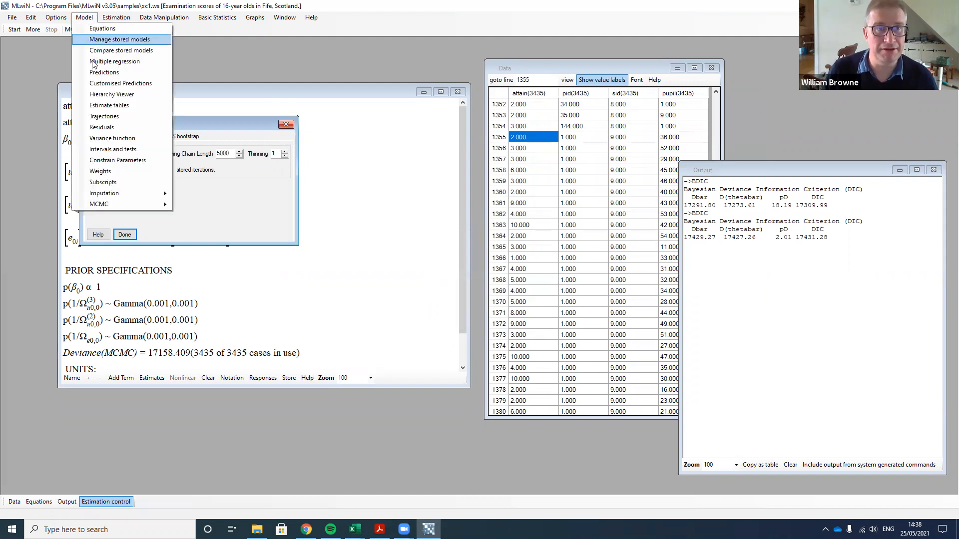
{"action": "left_click", "coordinate": [135, 94]}
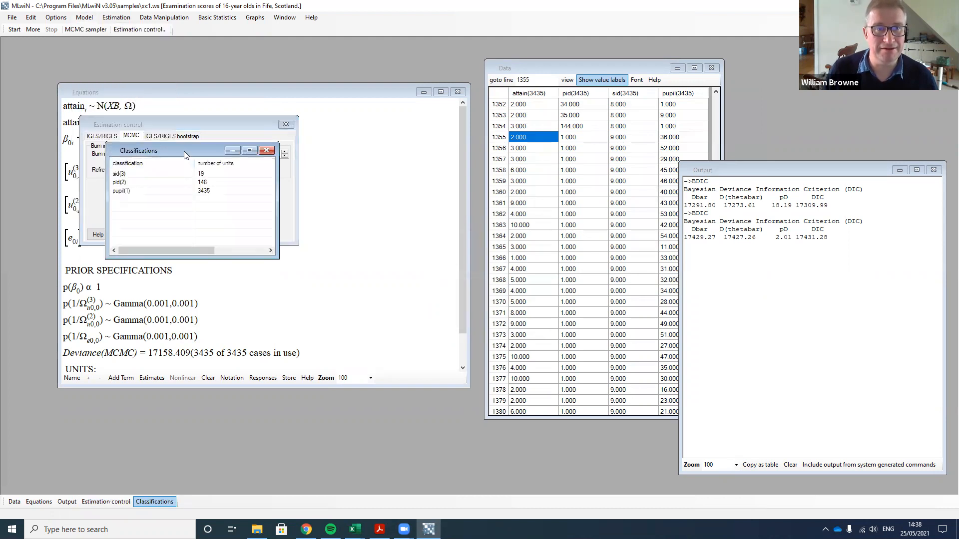
{"action": "left_click_drag", "start_coordinate": [215, 151], "coordinate": [575, 108]}
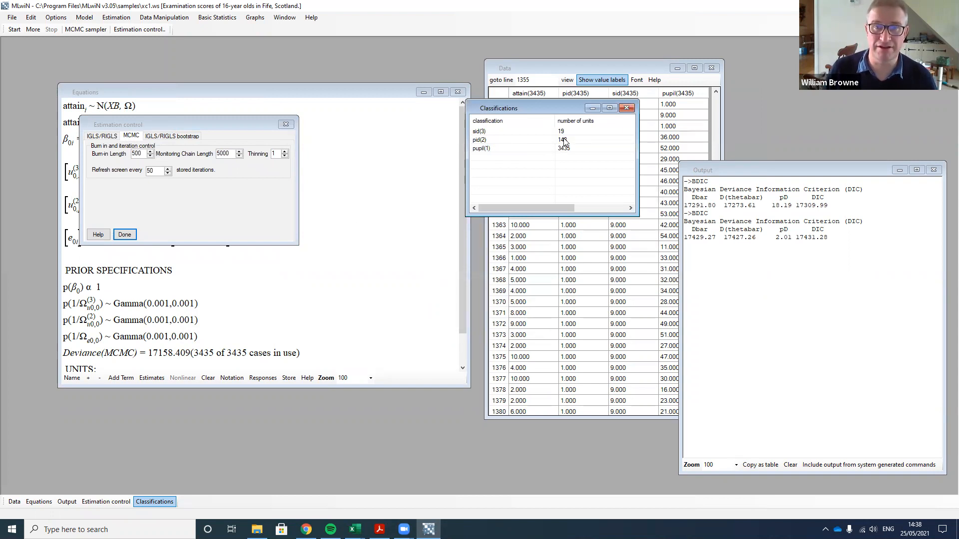
Move the Estimation control window off the equations and heighten the Equations window to show the whole model including its units
{"action": "left_click", "coordinate": [176, 125]}
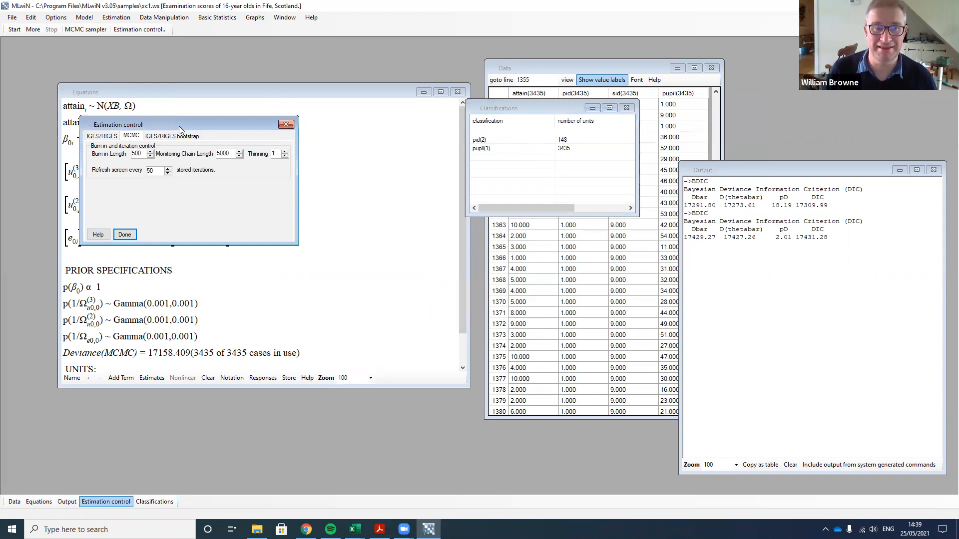
{"action": "left_click_drag", "start_coordinate": [179, 126], "coordinate": [367, 61]}
{"action": "scroll", "coordinate": [319, 299], "scroll_direction": "down", "scroll_amount": 1}
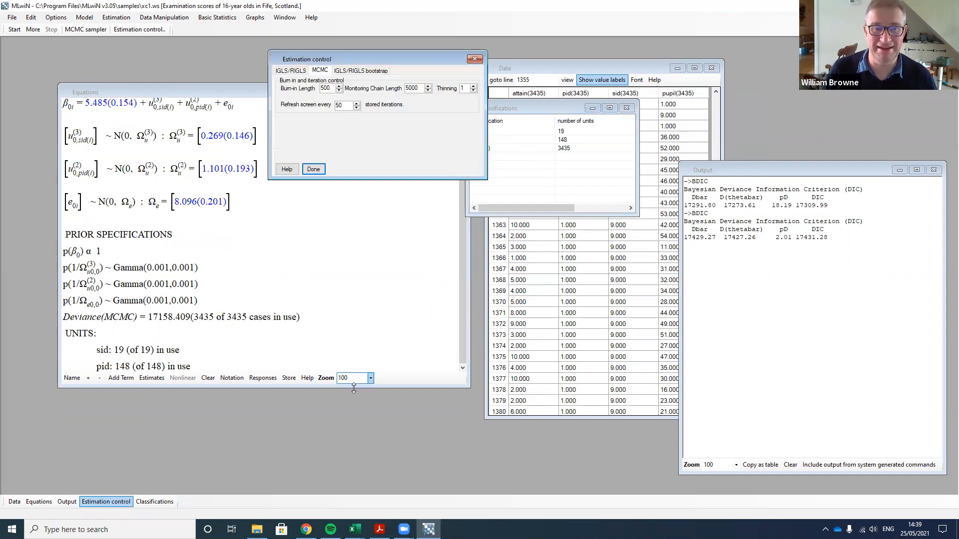
{"action": "left_click", "coordinate": [213, 262]}
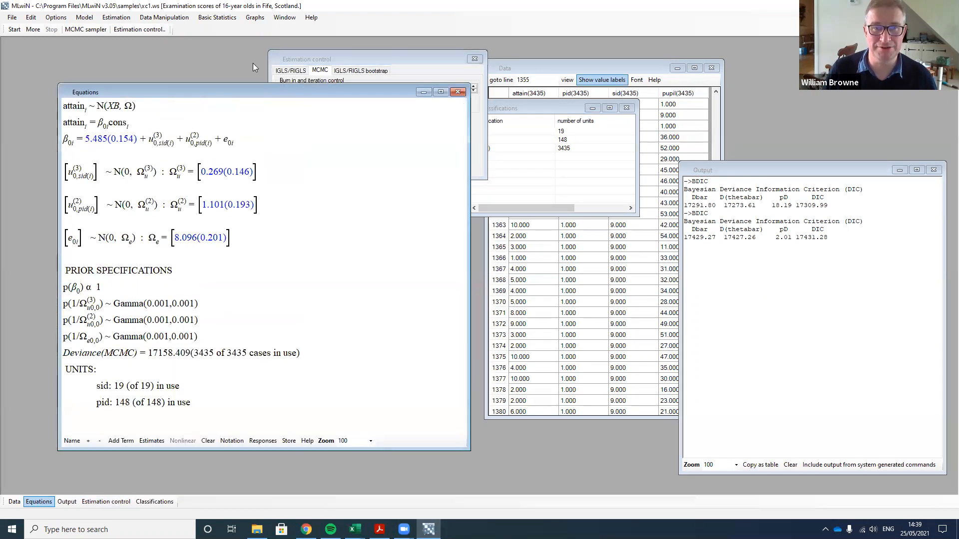
Close the estimation settings and run the cross-classified model by MCMC with burn-in 500 and chain length 5000
{"action": "left_click", "coordinate": [409, 60]}
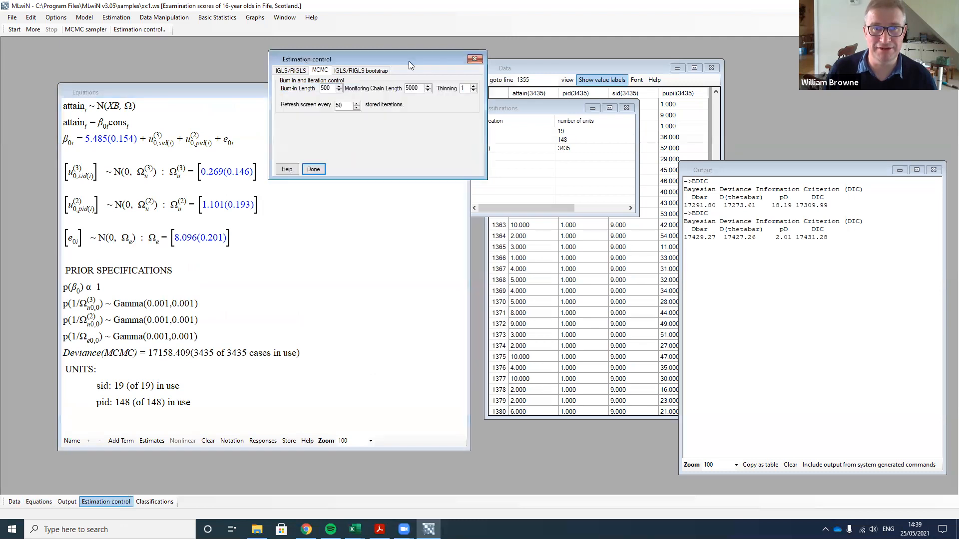
{"action": "left_click", "coordinate": [475, 58]}
{"action": "left_click", "coordinate": [15, 29]}
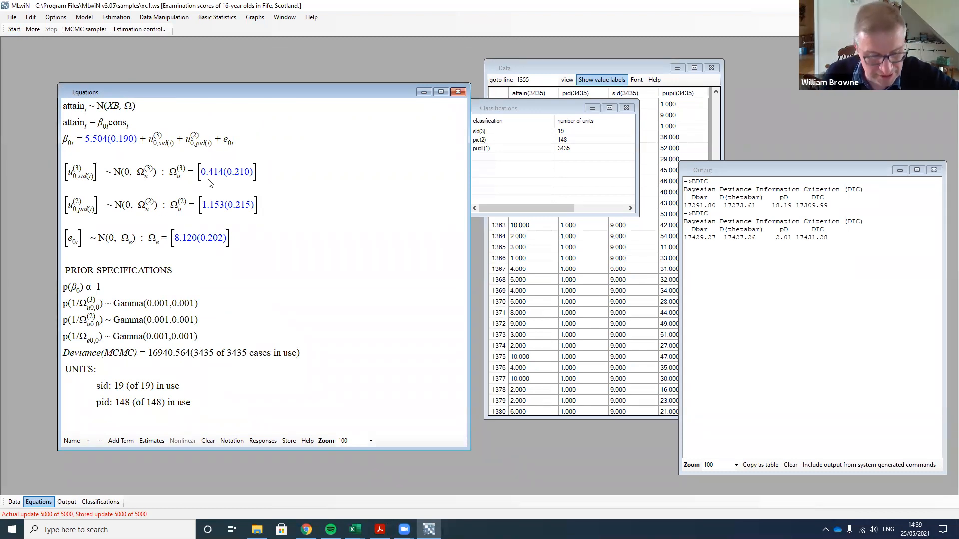
Examine the parameter trajectories and the MCMC diagnostics of the level 3 sid variance, closing both windows when done
{"action": "left_click", "coordinate": [83, 19]}
{"action": "left_click", "coordinate": [121, 116]}
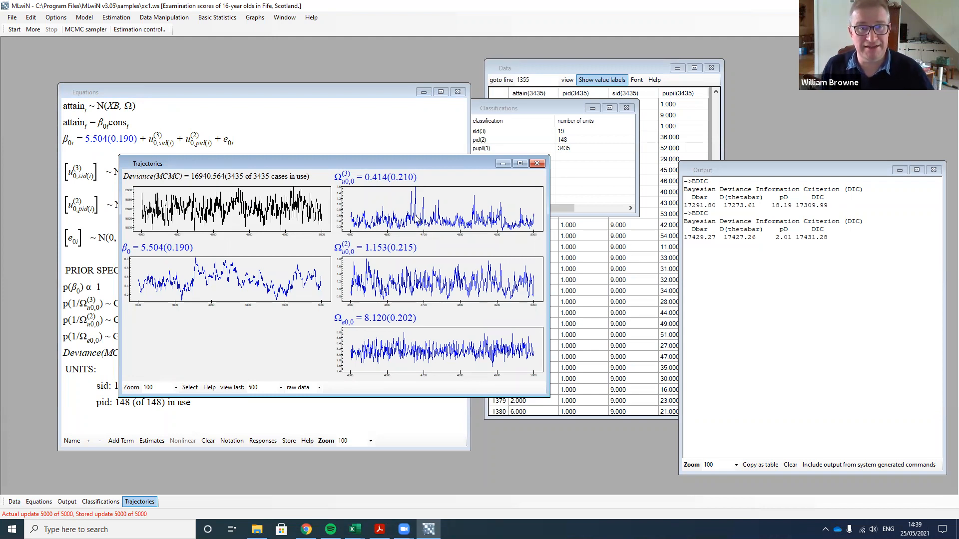
{"action": "left_click", "coordinate": [418, 212]}
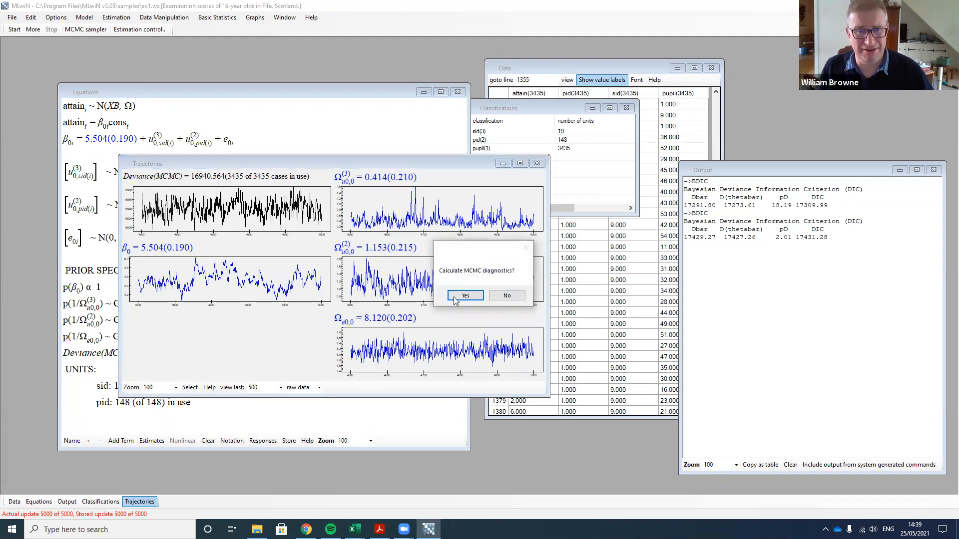
{"action": "left_click", "coordinate": [464, 296]}
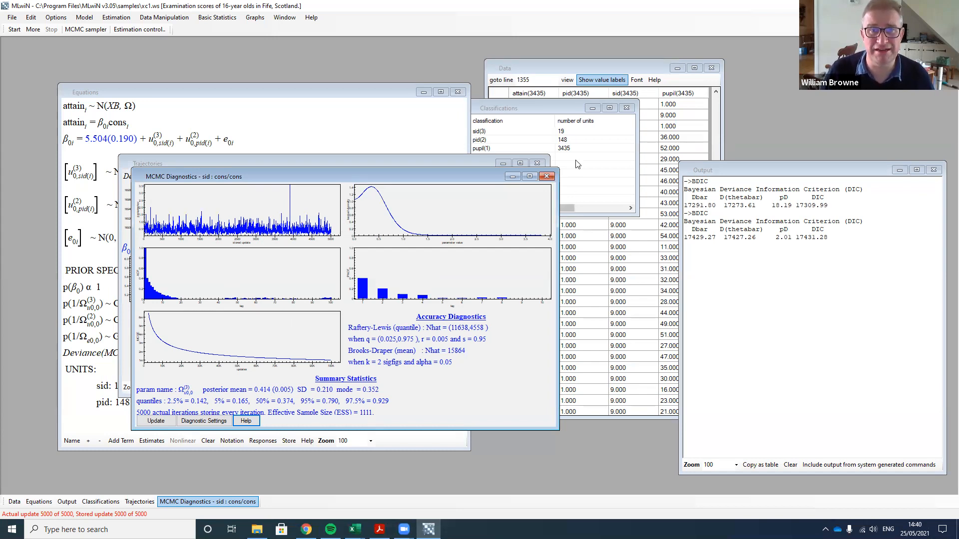
{"action": "left_click", "coordinate": [546, 177]}
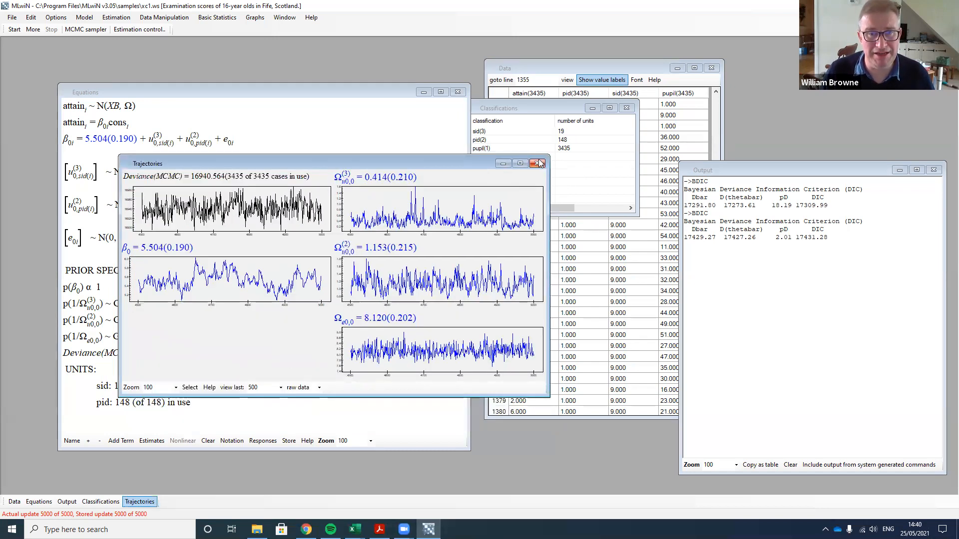
{"action": "left_click", "coordinate": [539, 163]}
Calculate the DIC diagnostic for the cross-classified model
{"action": "left_click", "coordinate": [84, 17]}
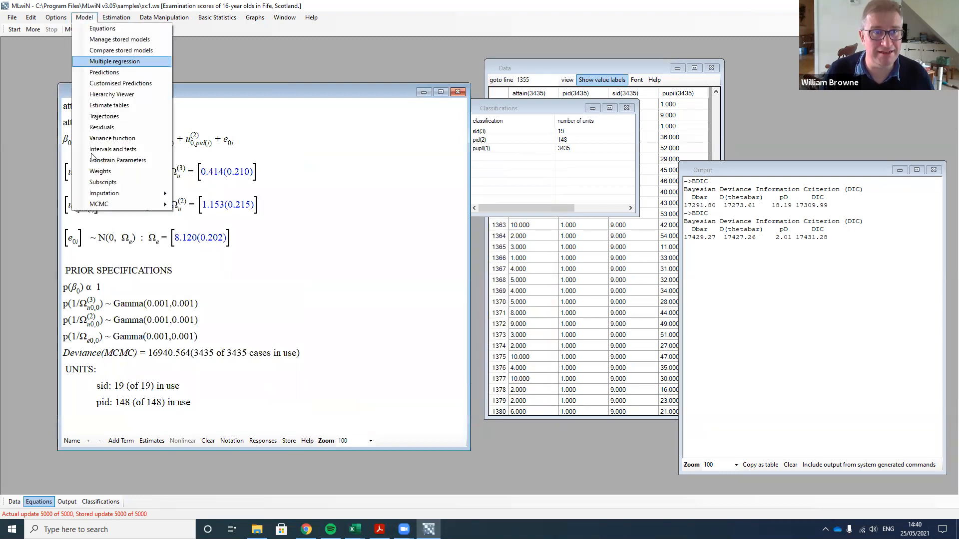
{"action": "mouse_move", "coordinate": [129, 205]}
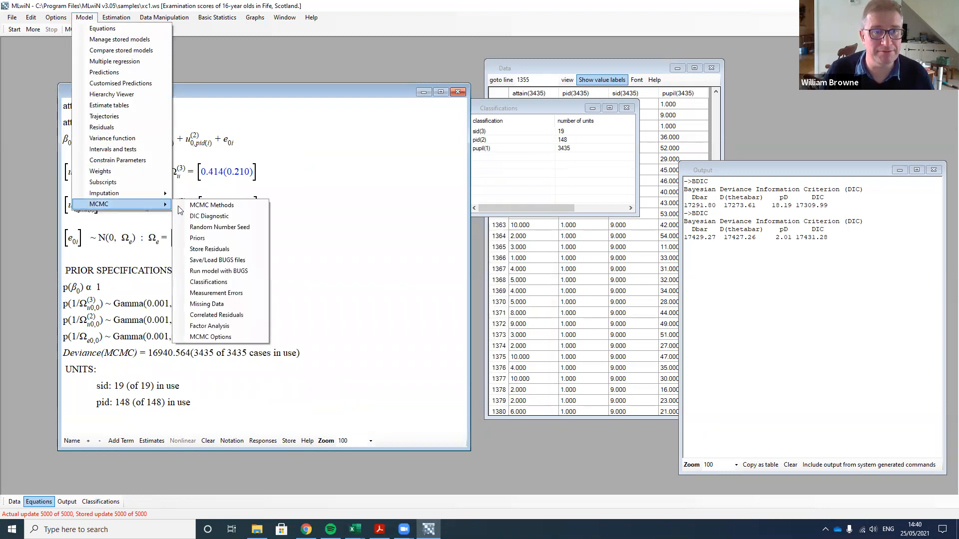
{"action": "left_click", "coordinate": [220, 217]}
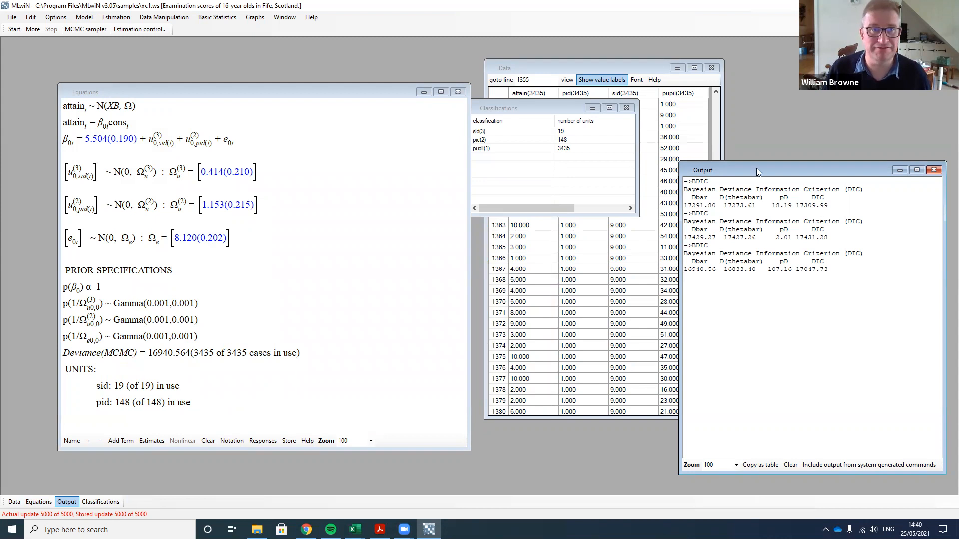
Calculate the residuals at level 3:sid and plot residual by rank in graph display D10
{"action": "left_click", "coordinate": [84, 17]}
{"action": "left_click", "coordinate": [126, 127]}
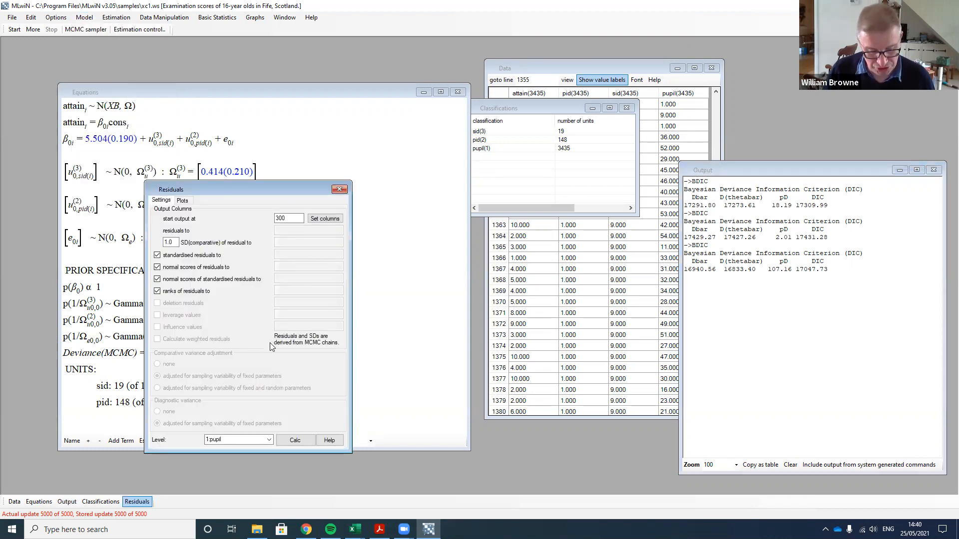
{"action": "left_click", "coordinate": [270, 440]}
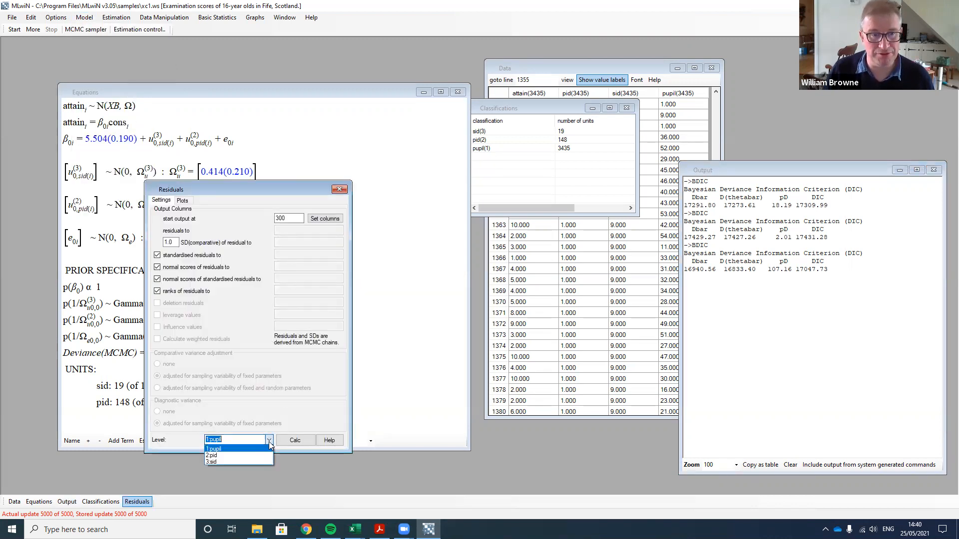
{"action": "left_click", "coordinate": [245, 461]}
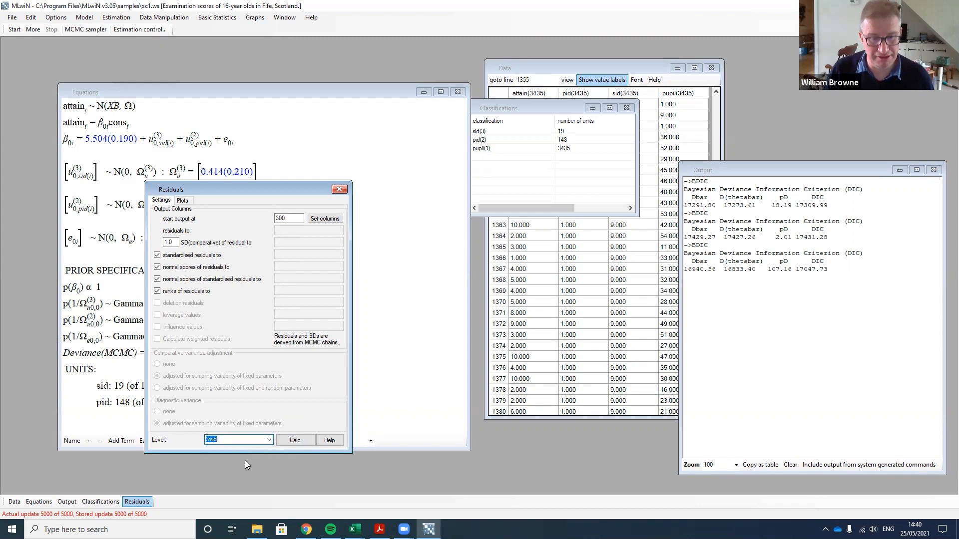
{"action": "left_click", "coordinate": [289, 442]}
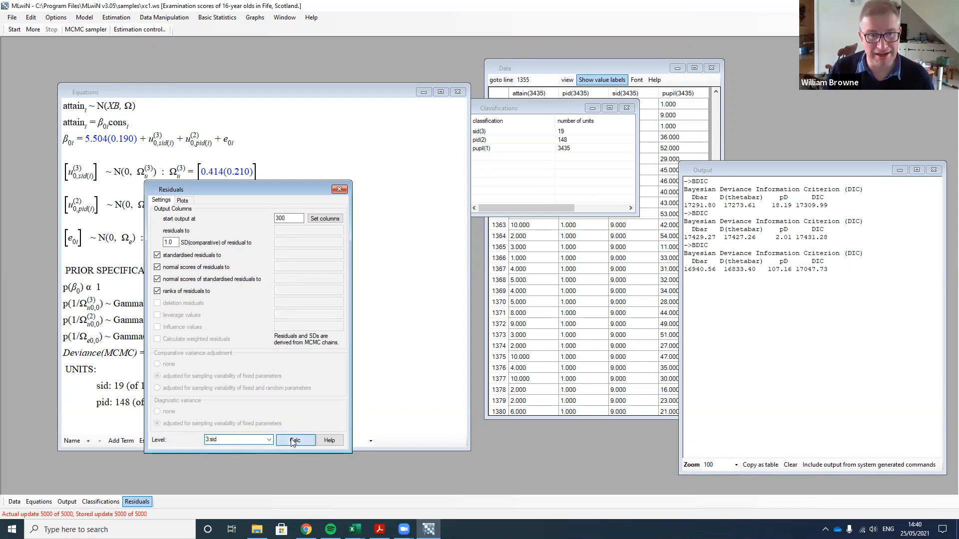
{"action": "left_click", "coordinate": [182, 201]}
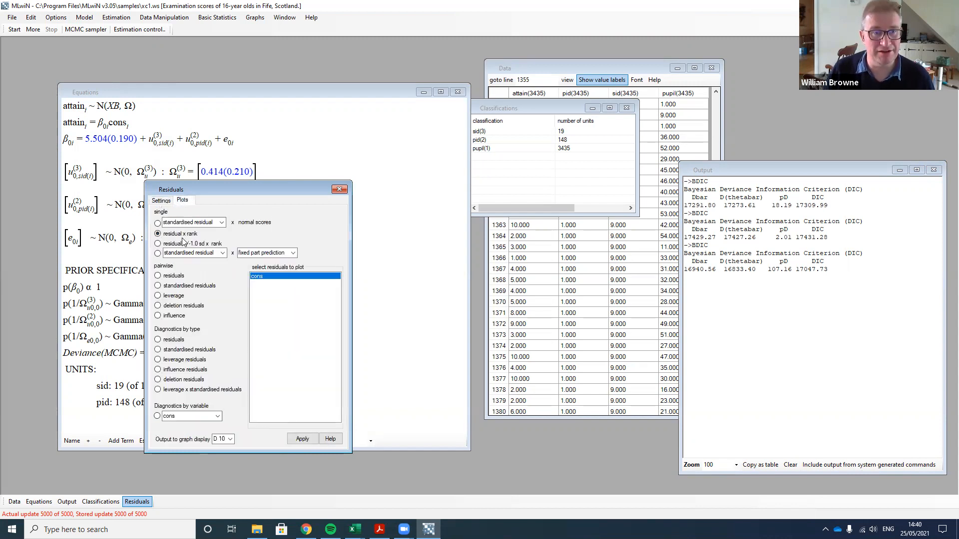
{"action": "left_click", "coordinate": [303, 439]}
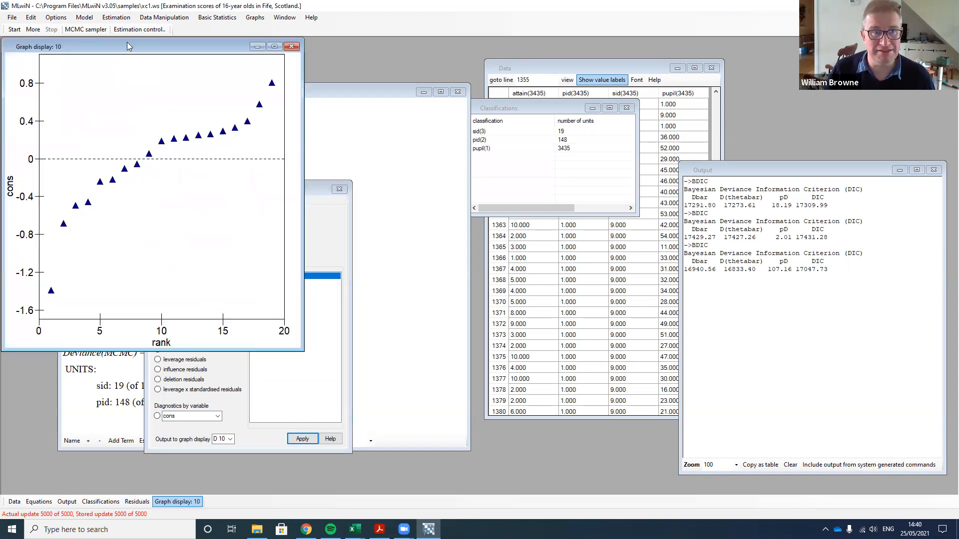
Enlarge the secondary school residual graph clear of the Residuals window and identify the lowest-ranked school's point
{"action": "left_click_drag", "start_coordinate": [174, 58], "coordinate": [595, 119]}
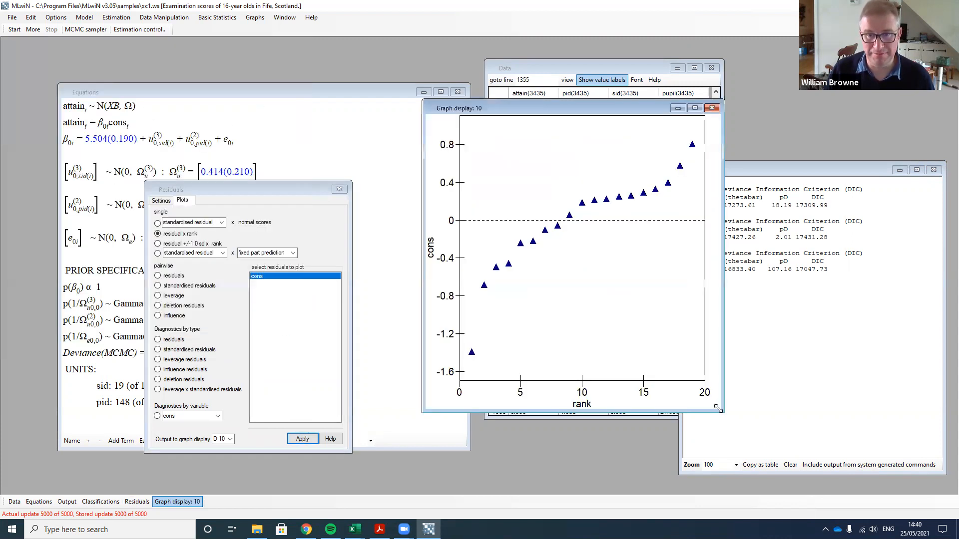
{"action": "left_click_drag", "start_coordinate": [720, 411], "coordinate": [856, 422]}
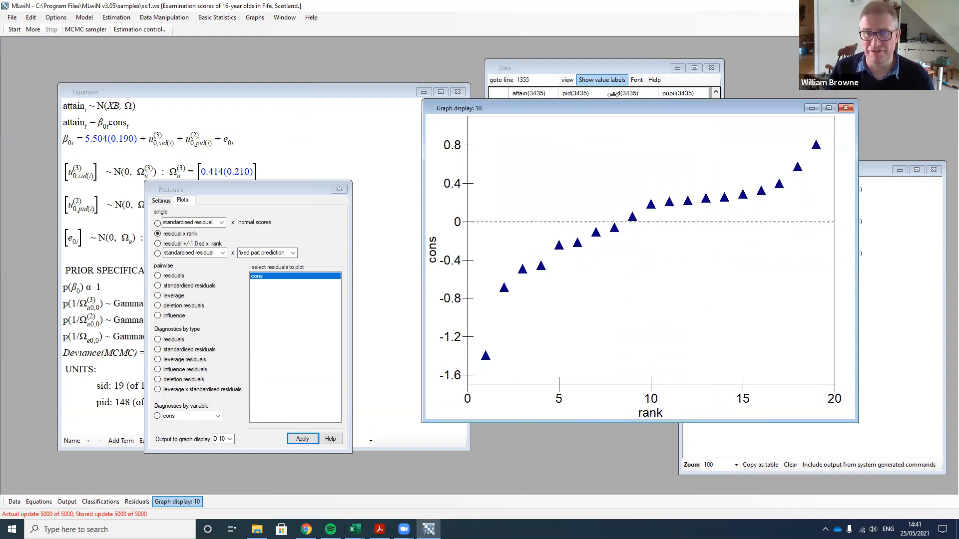
{"action": "left_click_drag", "start_coordinate": [603, 110], "coordinate": [542, 100]}
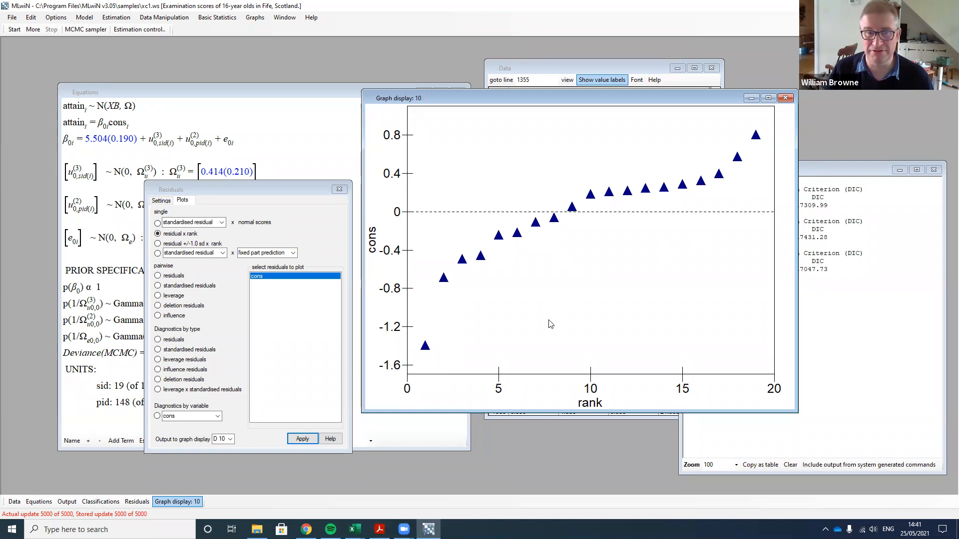
{"action": "left_click", "coordinate": [424, 349]}
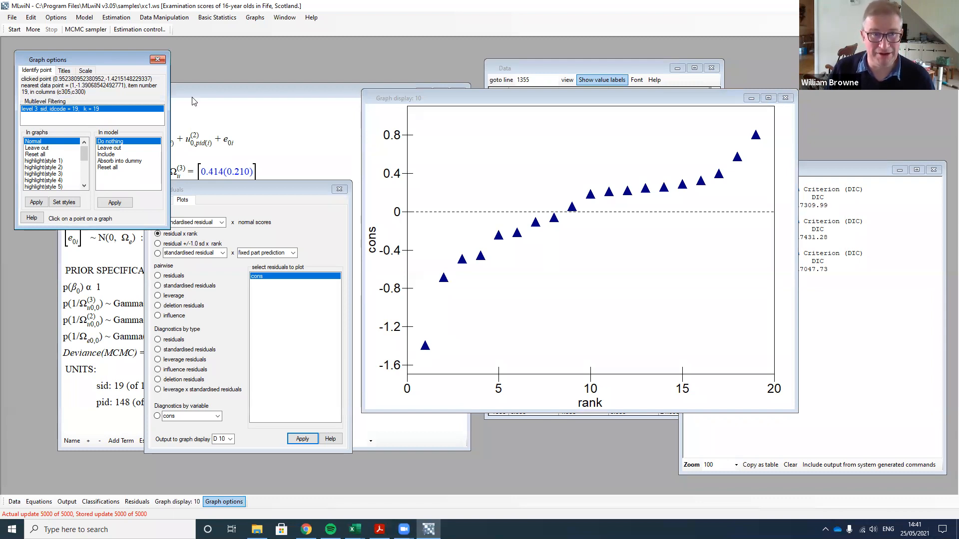
{"action": "left_click", "coordinate": [158, 60]}
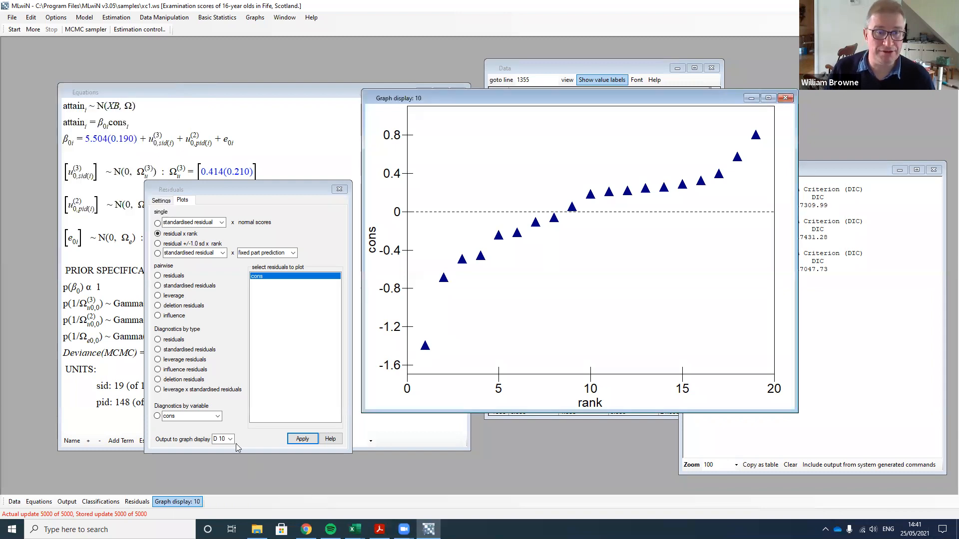
Calculate the residuals at level 2:pid and plot them by rank in graph display D10
{"action": "left_click", "coordinate": [160, 202]}
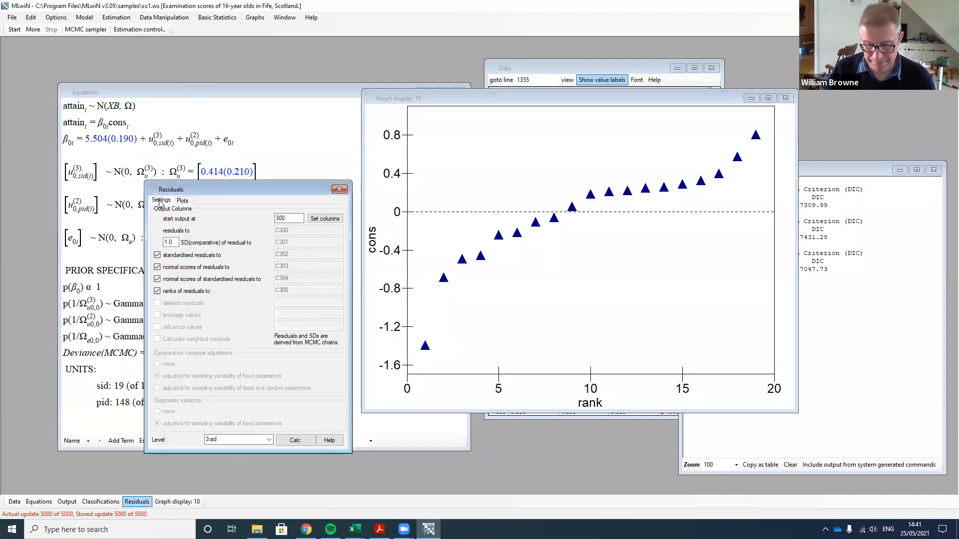
{"action": "left_click", "coordinate": [269, 439]}
{"action": "left_click", "coordinate": [241, 455]}
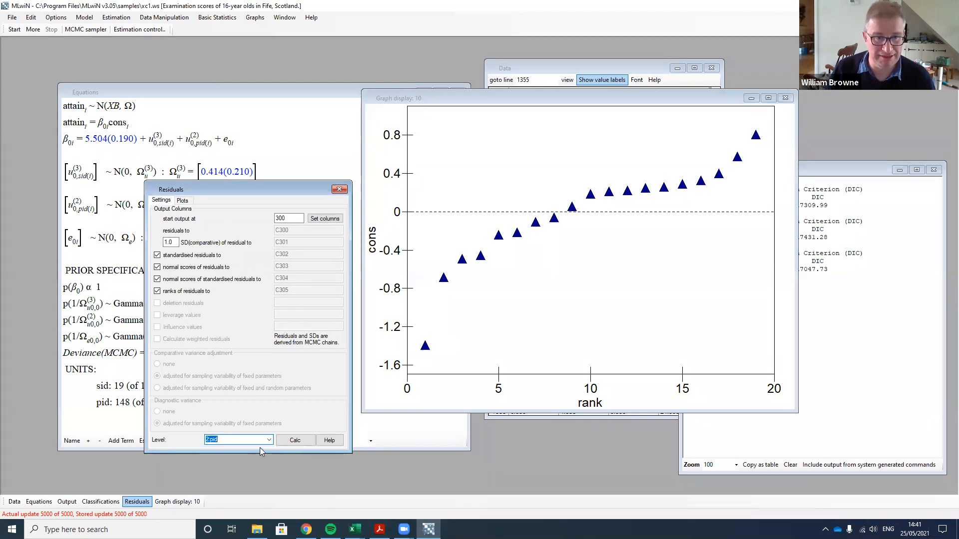
{"action": "left_click", "coordinate": [295, 441]}
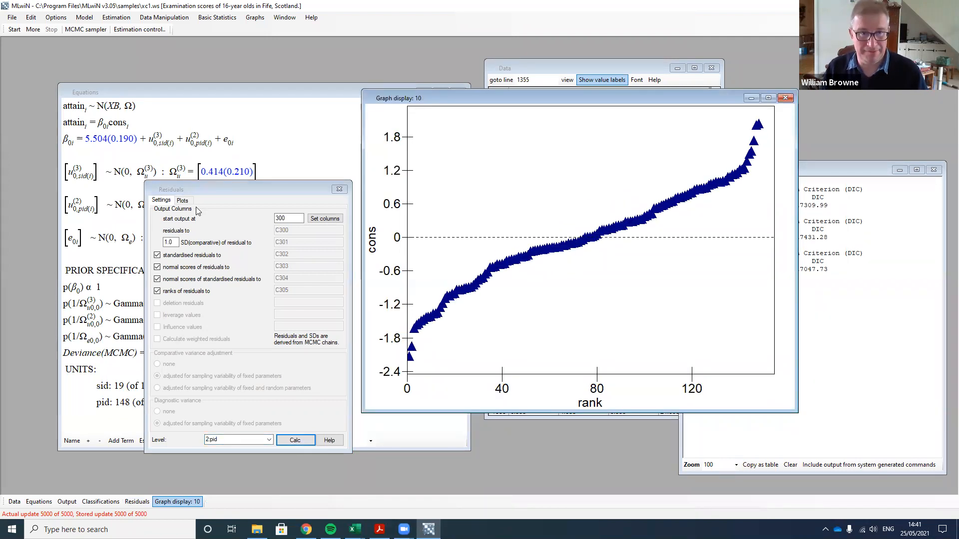
{"action": "left_click", "coordinate": [183, 200]}
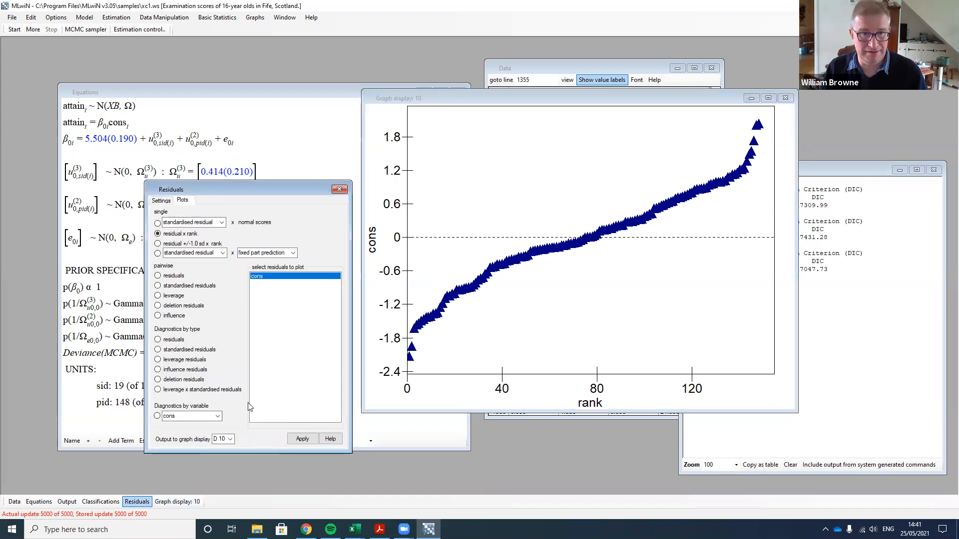
{"action": "left_click", "coordinate": [302, 439]}
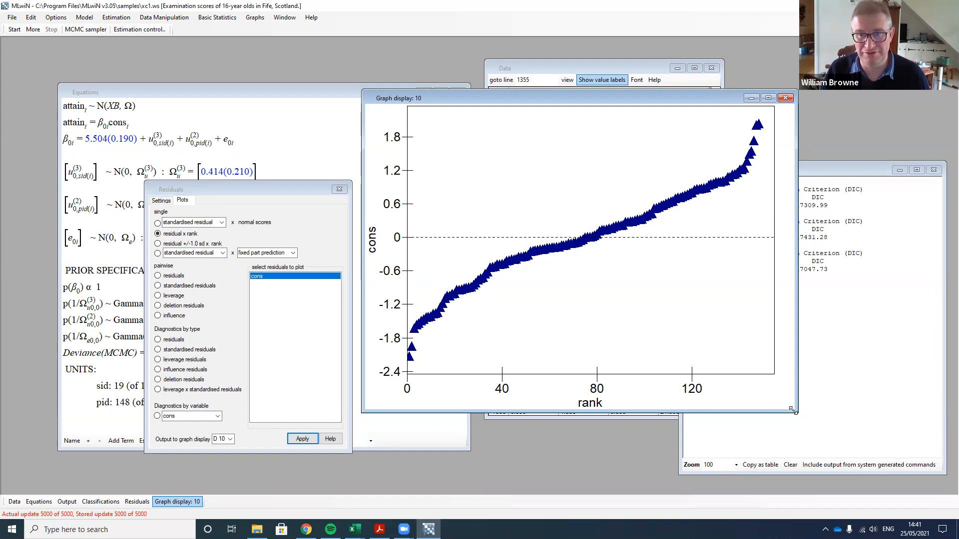
Enlarge the primary school residual graph, identify its lowest-ranked point, and close the graph and Residuals windows
{"action": "left_click_drag", "start_coordinate": [792, 410], "coordinate": [899, 439]}
{"action": "left_click_drag", "start_coordinate": [557, 95], "coordinate": [547, 95]}
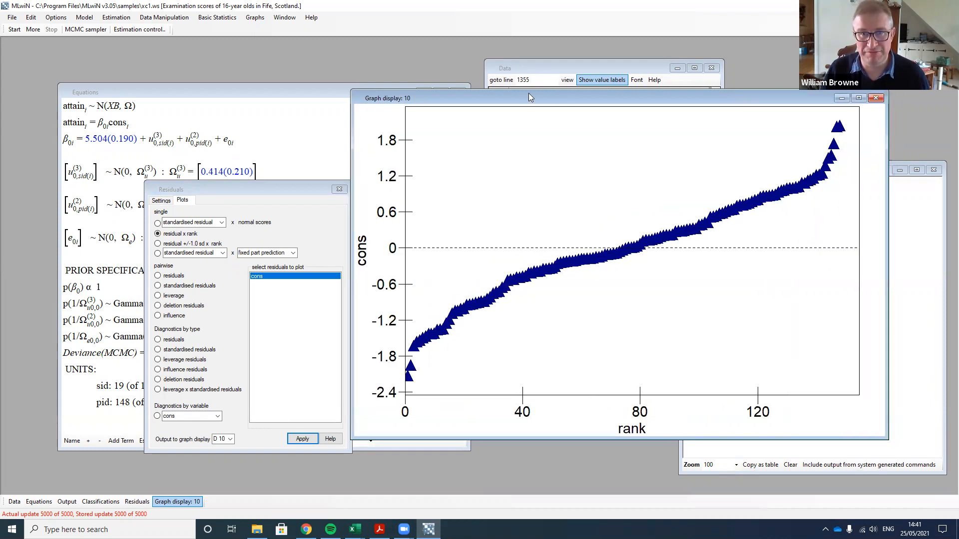
{"action": "left_click_drag", "start_coordinate": [380, 76], "coordinate": [380, 73]}
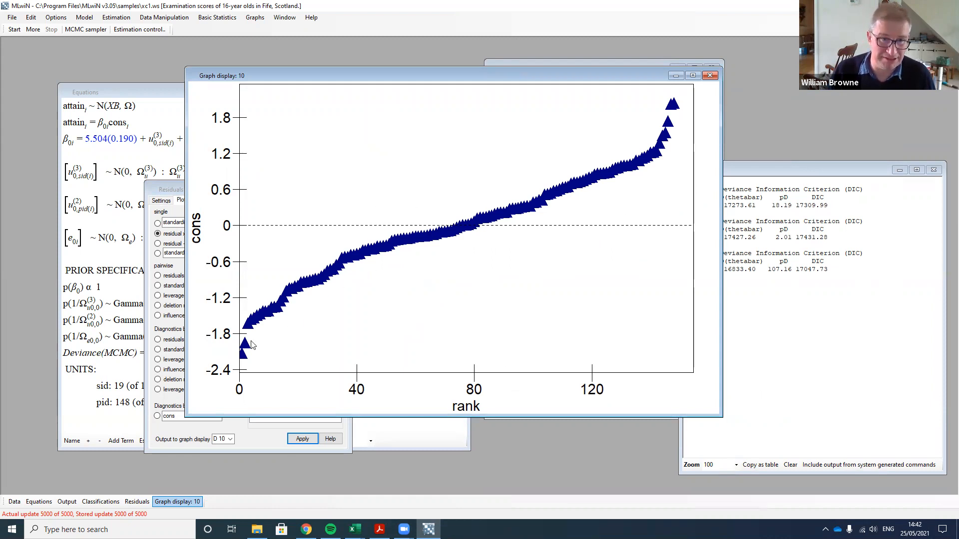
{"action": "left_click", "coordinate": [243, 356]}
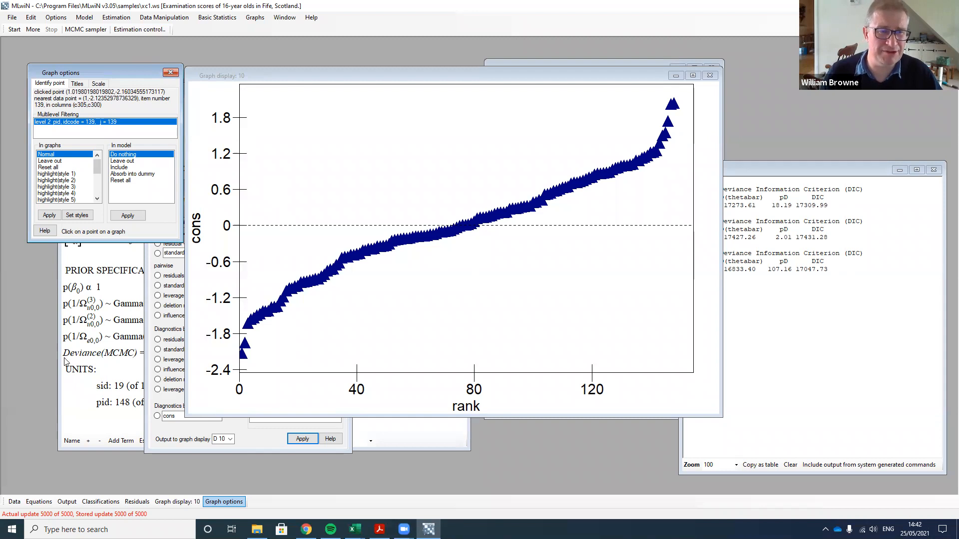
{"action": "left_click", "coordinate": [176, 74]}
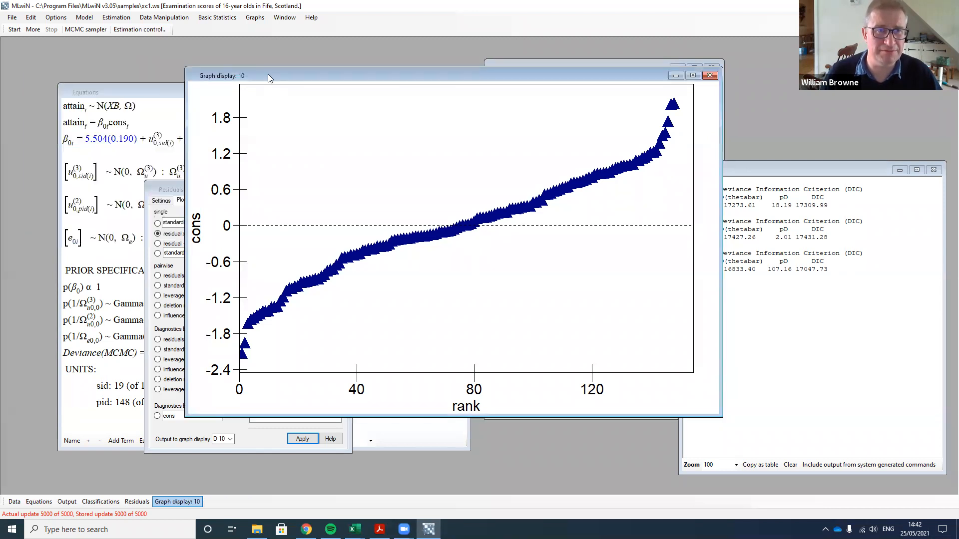
{"action": "left_click", "coordinate": [710, 75]}
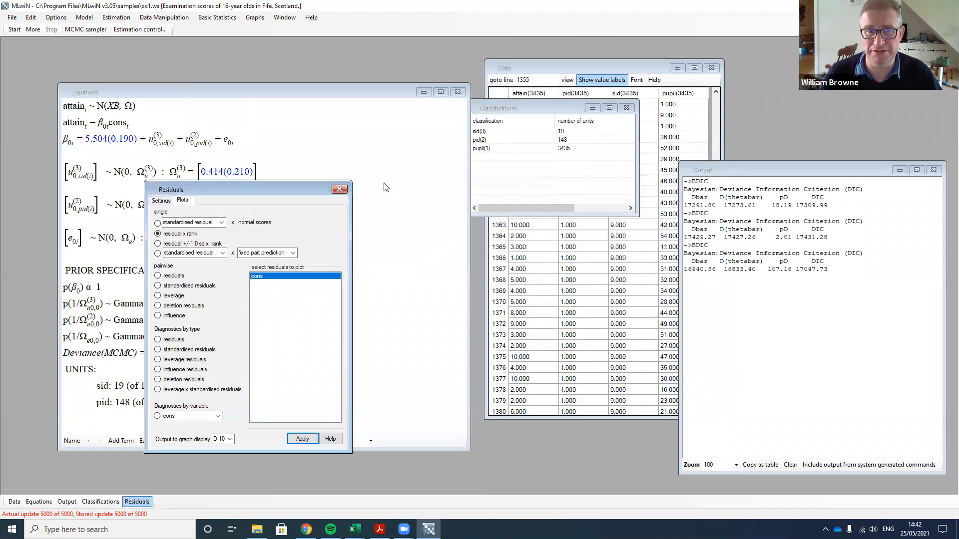
{"action": "left_click", "coordinate": [344, 189]}
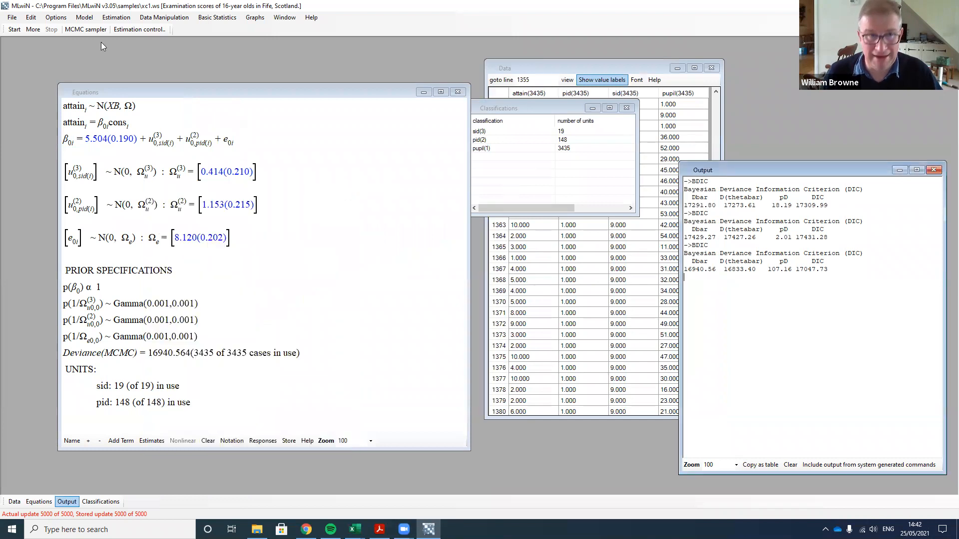
Switch the estimation method to IGLS and move the Equations window clear of the Estimation control window
{"action": "left_click", "coordinate": [115, 17]}
{"action": "left_click", "coordinate": [119, 28]}
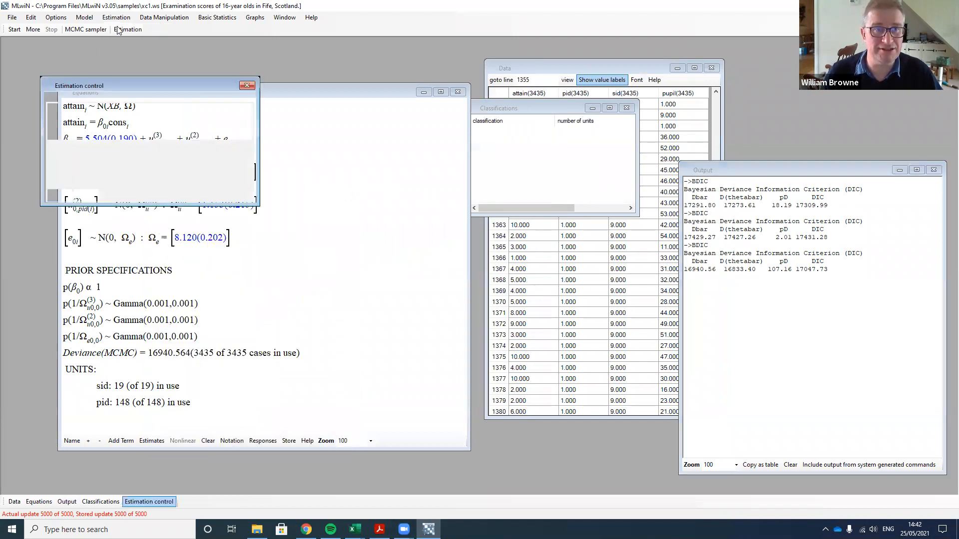
{"action": "left_click", "coordinate": [381, 102]}
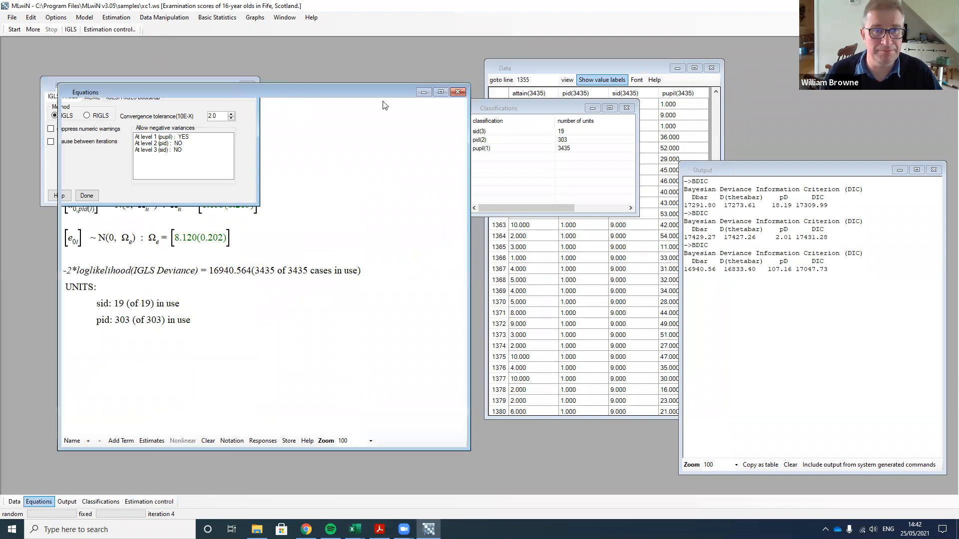
{"action": "left_click_drag", "start_coordinate": [467, 91], "coordinate": [685, 96]}
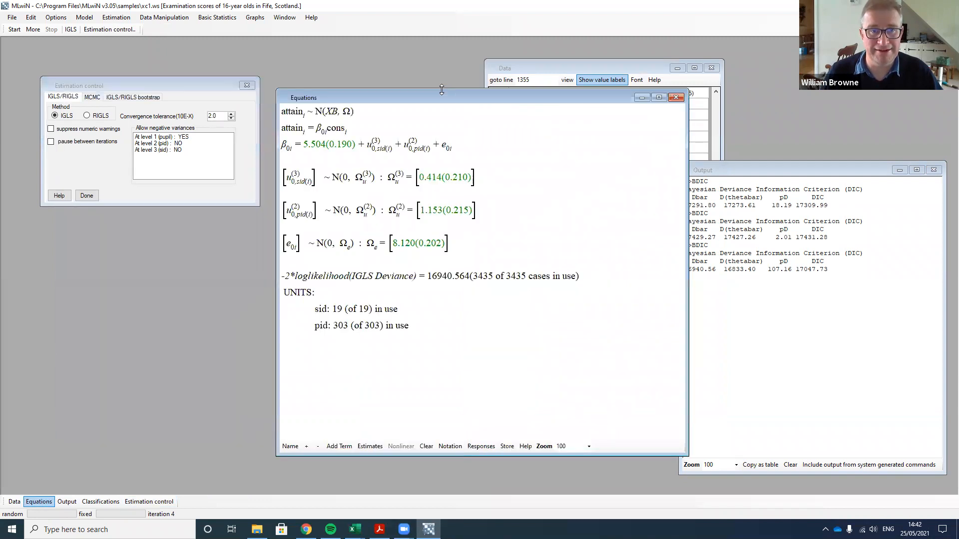
Add vrq as an uncentred predictor to the attain model and fit it with IGLS
{"action": "left_click", "coordinate": [332, 447]}
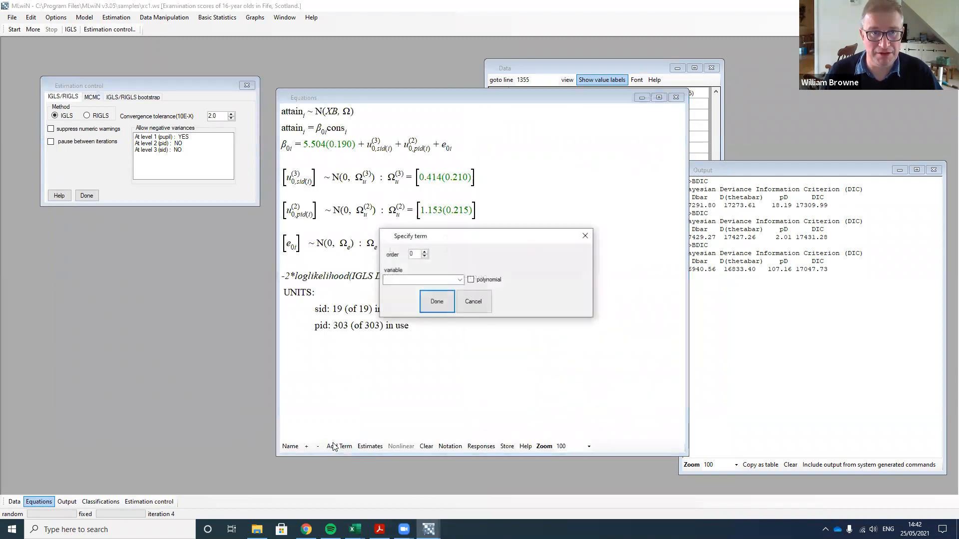
{"action": "left_click", "coordinate": [459, 280]}
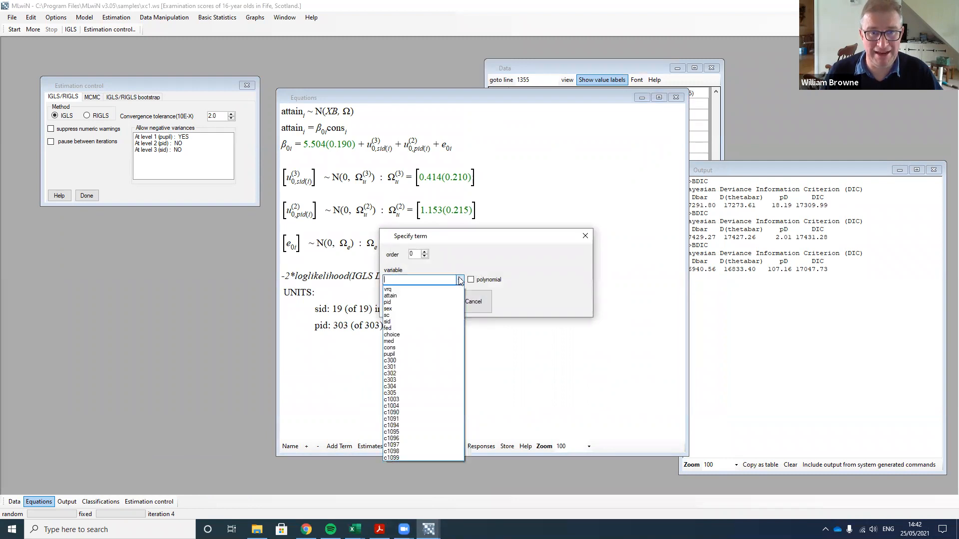
{"action": "left_click", "coordinate": [436, 290]}
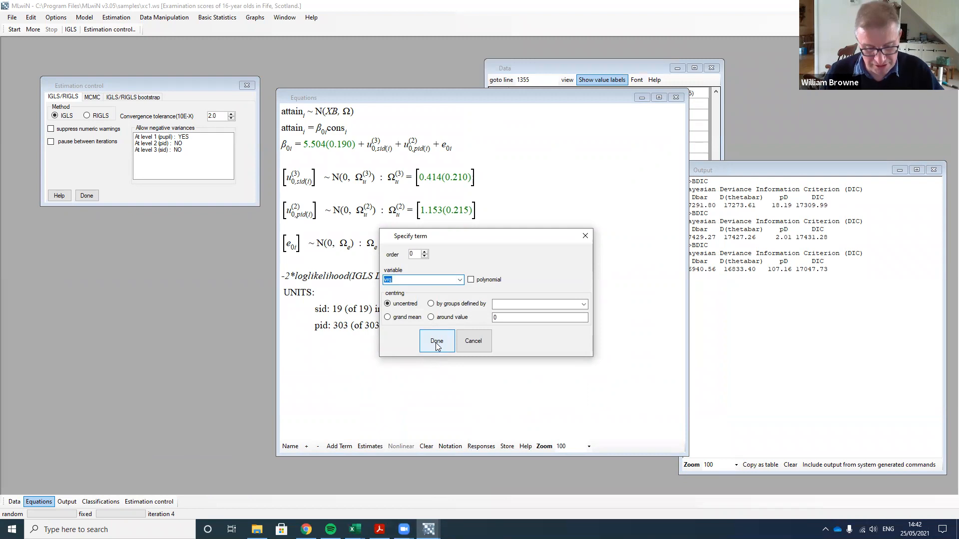
{"action": "left_click", "coordinate": [436, 342]}
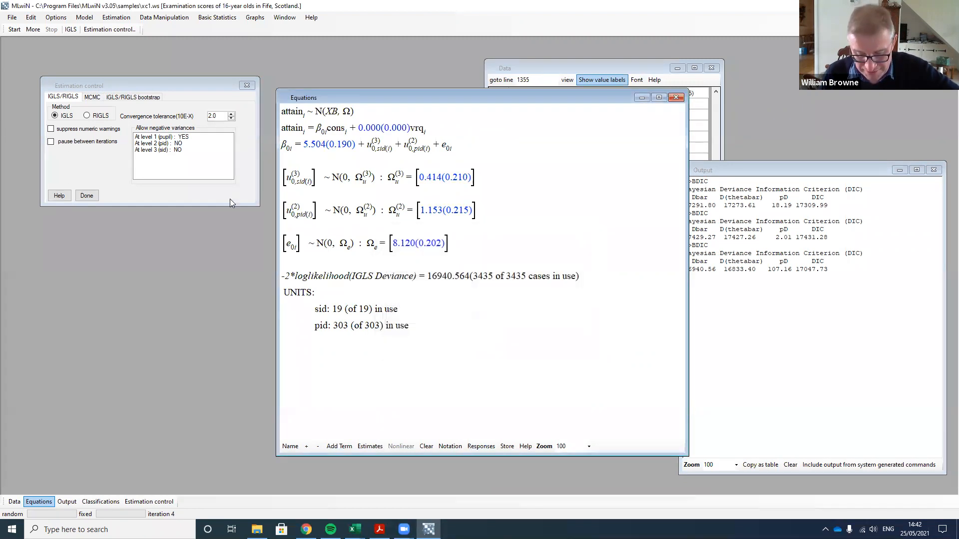
{"action": "left_click", "coordinate": [7, 31]}
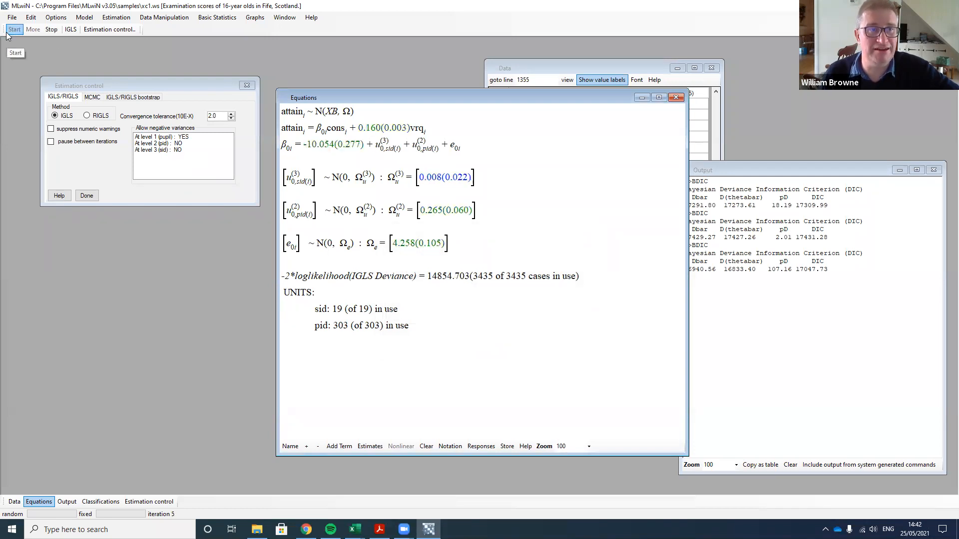
Refit the model containing vrq by MCMC with the existing chain settings and calculate its DIC diagnostic
{"action": "left_click", "coordinate": [122, 18]}
{"action": "left_click", "coordinate": [118, 50]}
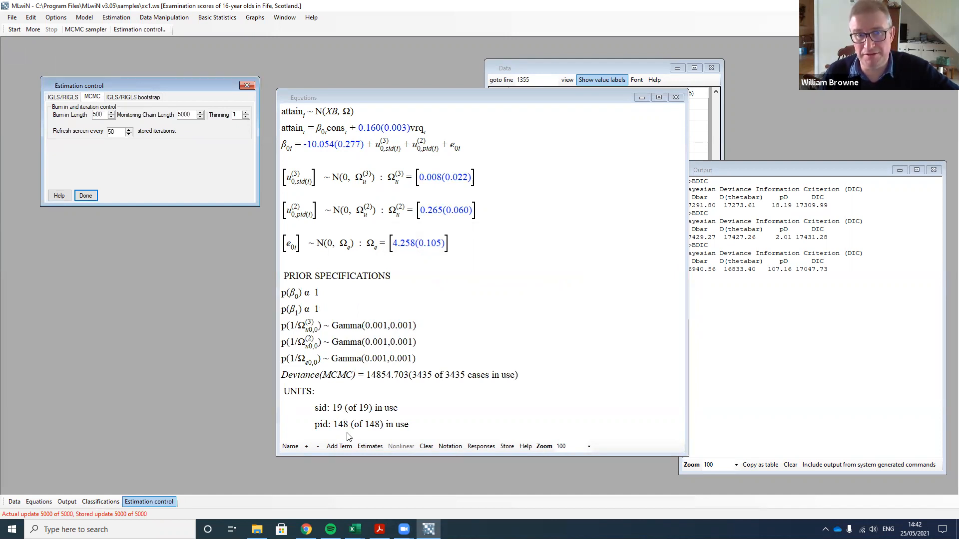
{"action": "left_click", "coordinate": [11, 30]}
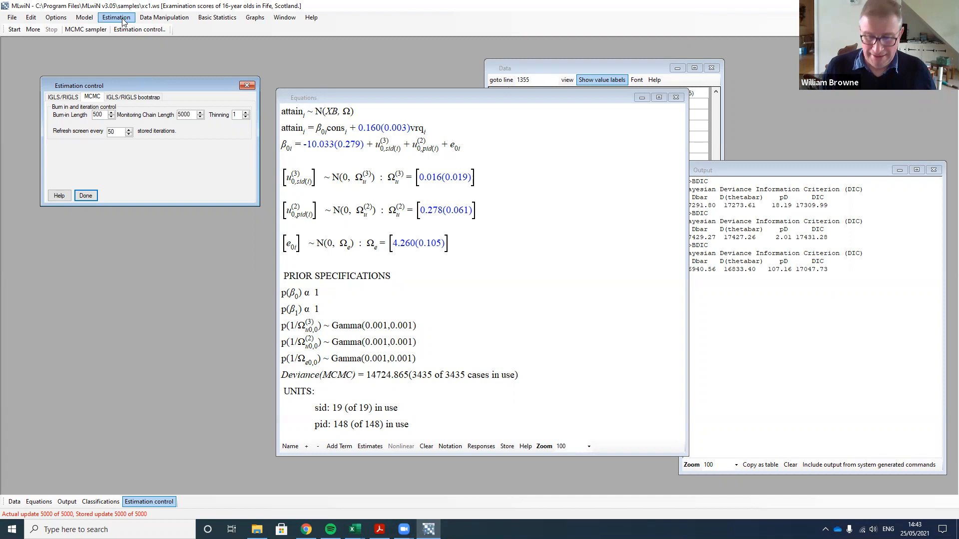
{"action": "left_click", "coordinate": [82, 19]}
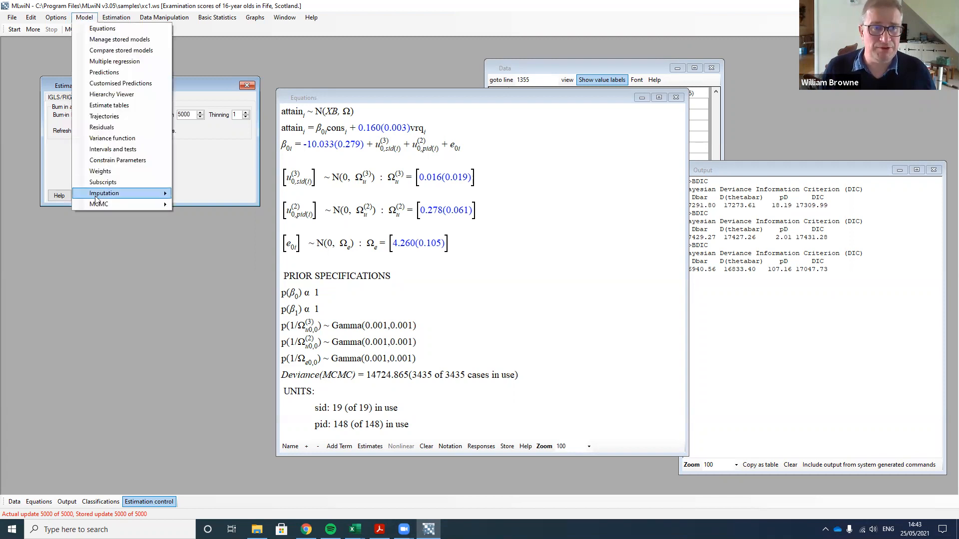
{"action": "mouse_move", "coordinate": [121, 202]}
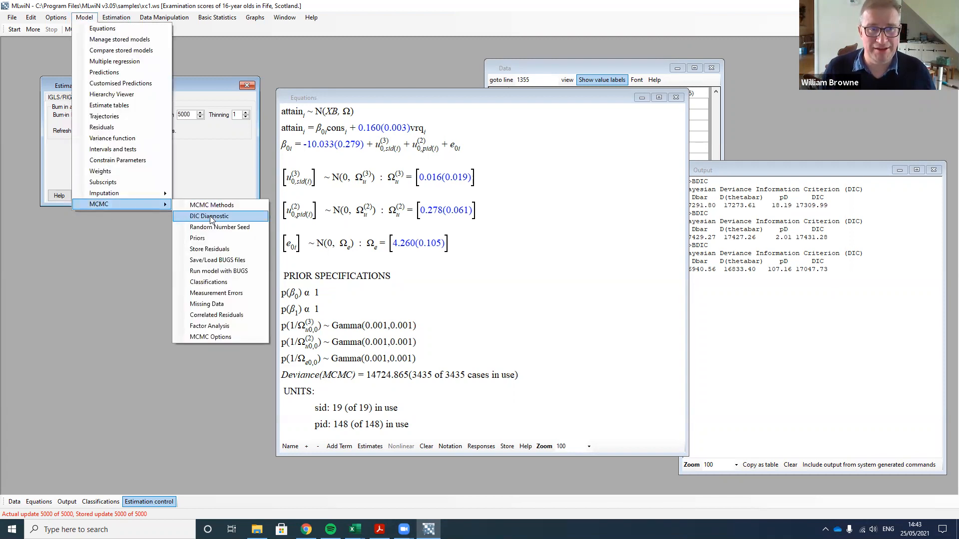
{"action": "left_click", "coordinate": [225, 218]}
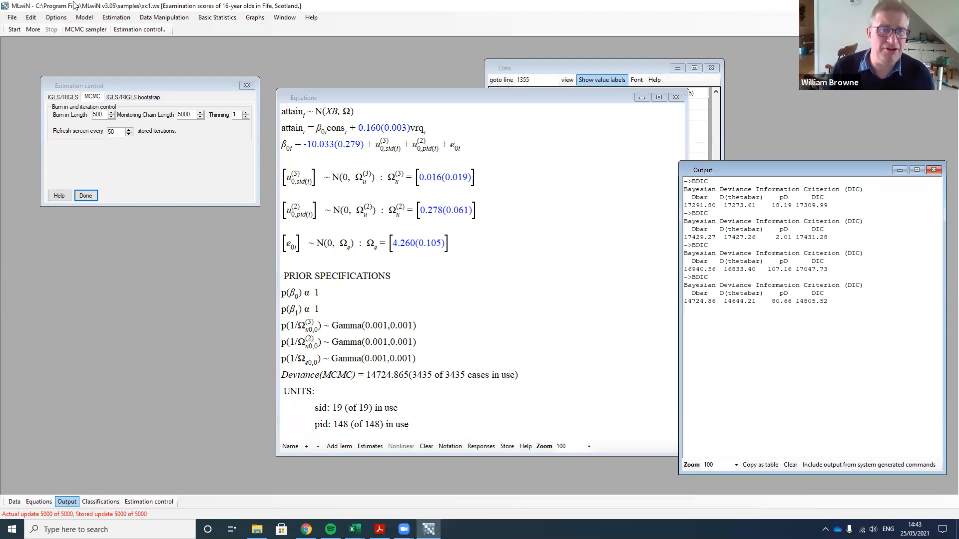
Switch the estimation method to IGLS and add sc as an uncentred predictor in the attain equation
{"action": "left_click", "coordinate": [121, 19]}
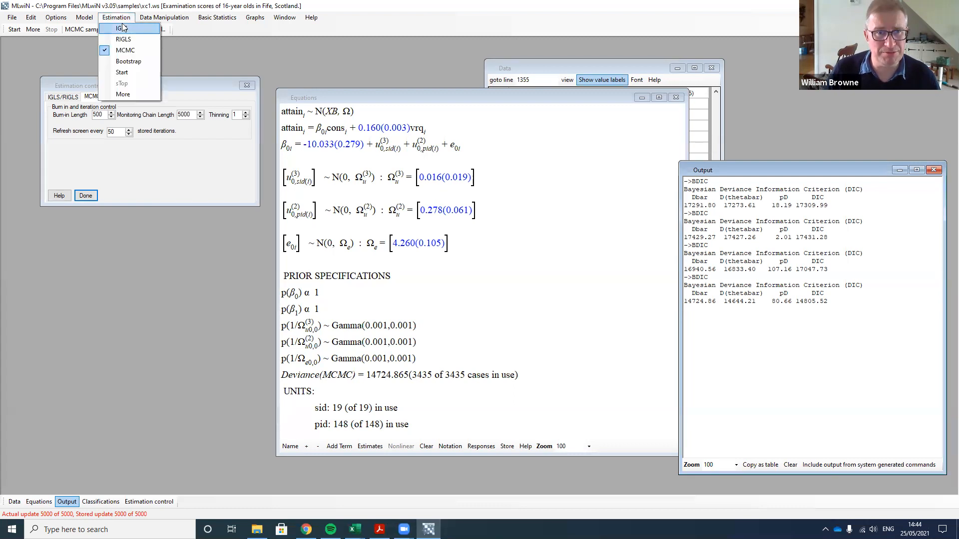
{"action": "left_click", "coordinate": [124, 29]}
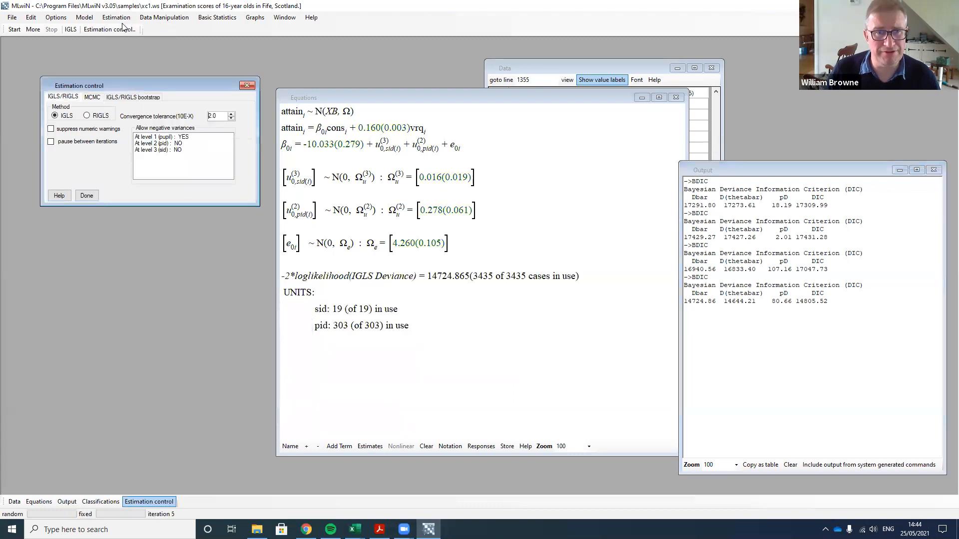
{"action": "left_click", "coordinate": [338, 446]}
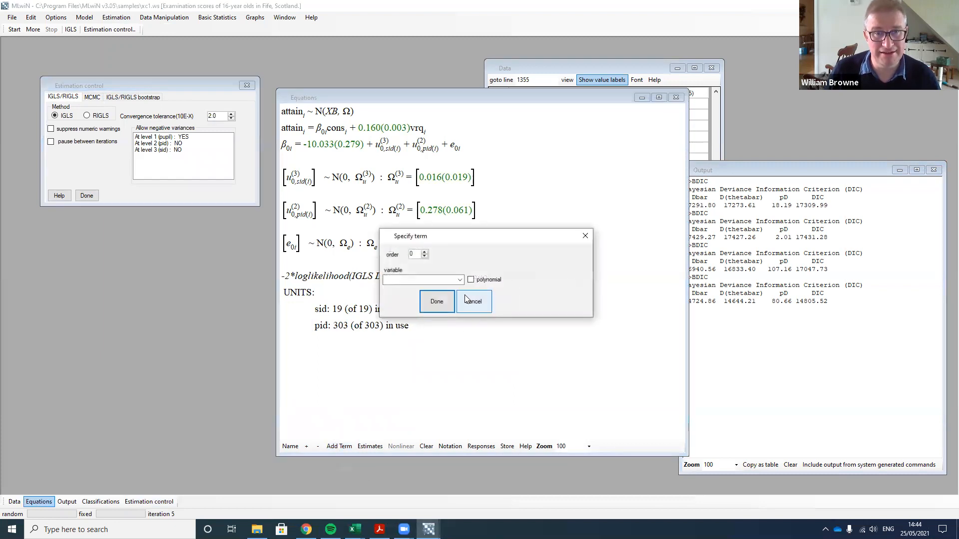
{"action": "left_click", "coordinate": [460, 280]}
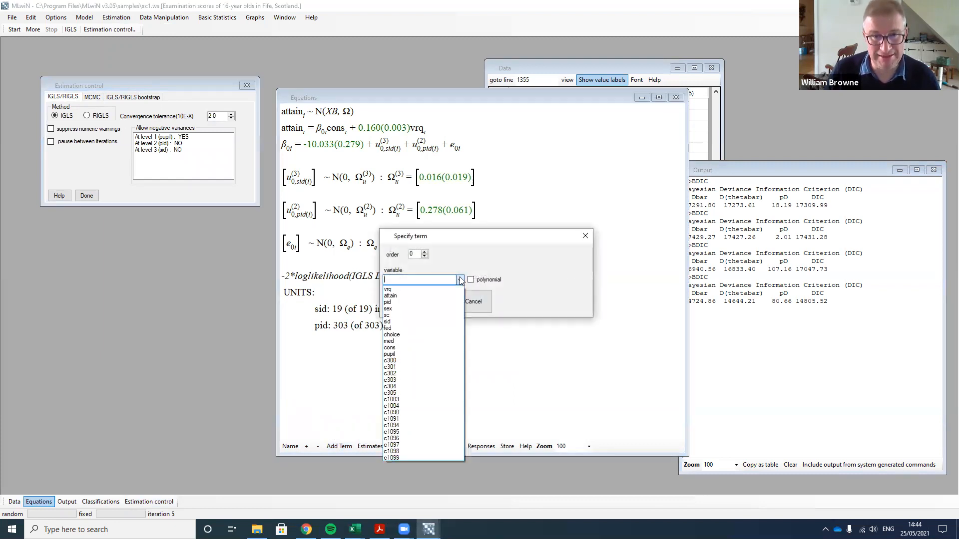
{"action": "left_click", "coordinate": [421, 317]}
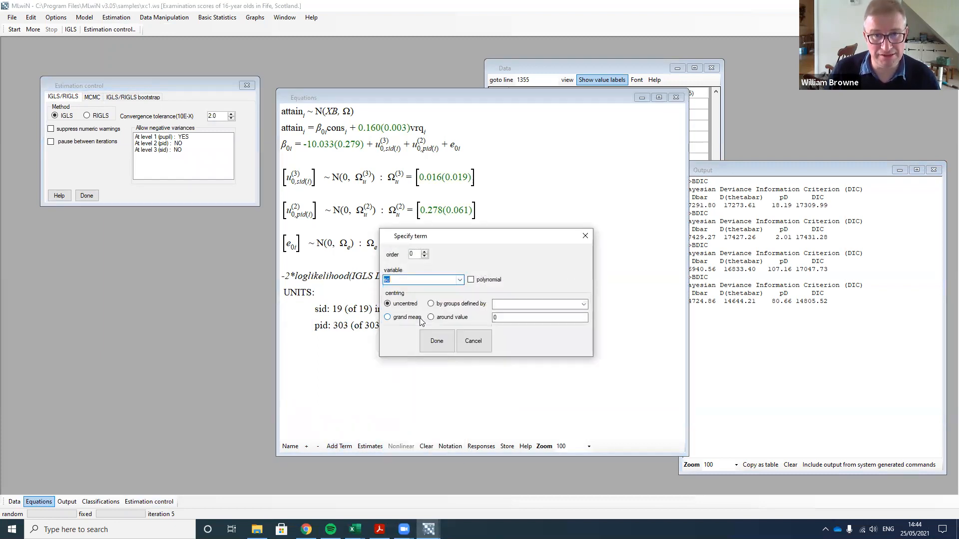
{"action": "left_click", "coordinate": [432, 341]}
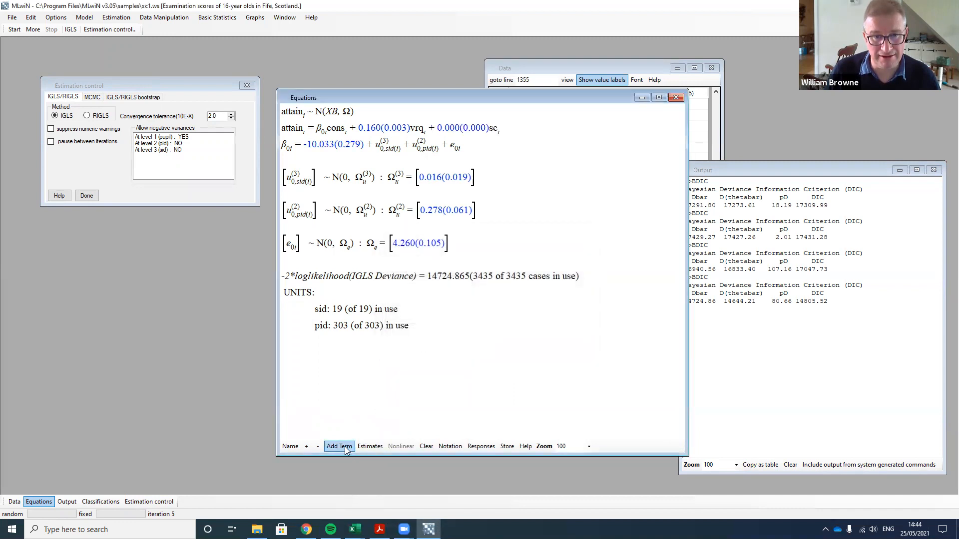
Add fed and med as two further uncentred predictors in the attain equation
{"action": "left_click", "coordinate": [344, 446]}
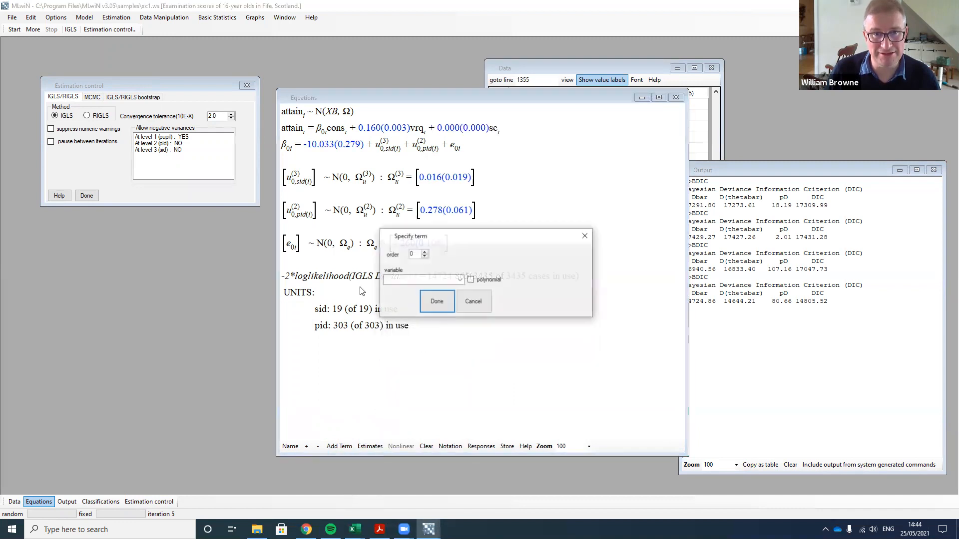
{"action": "left_click", "coordinate": [460, 280]}
{"action": "left_click", "coordinate": [428, 331]}
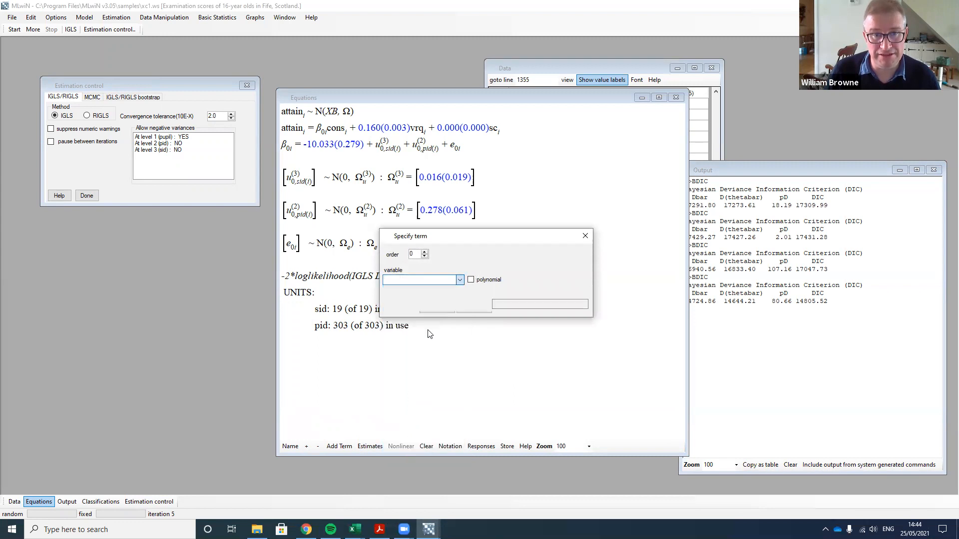
{"action": "left_click", "coordinate": [437, 341]}
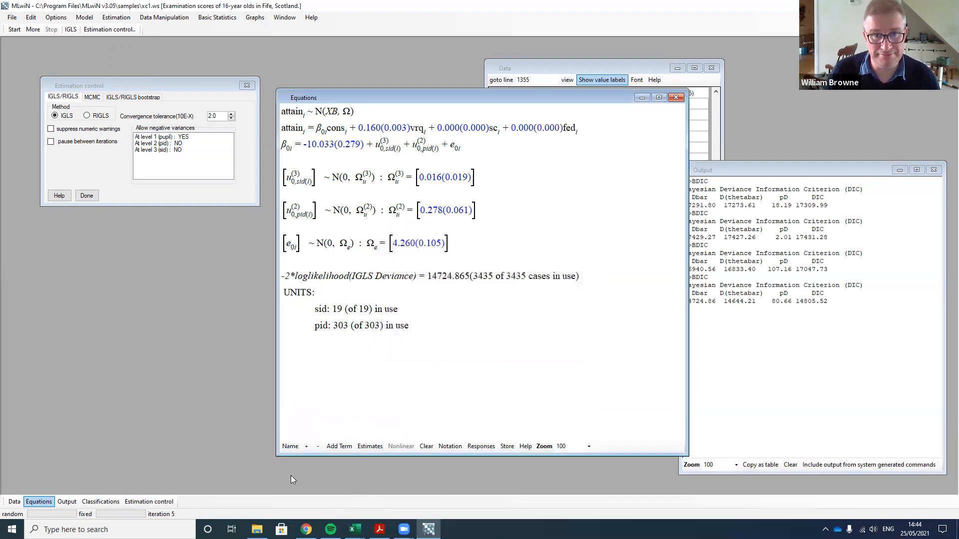
{"action": "left_click", "coordinate": [333, 445]}
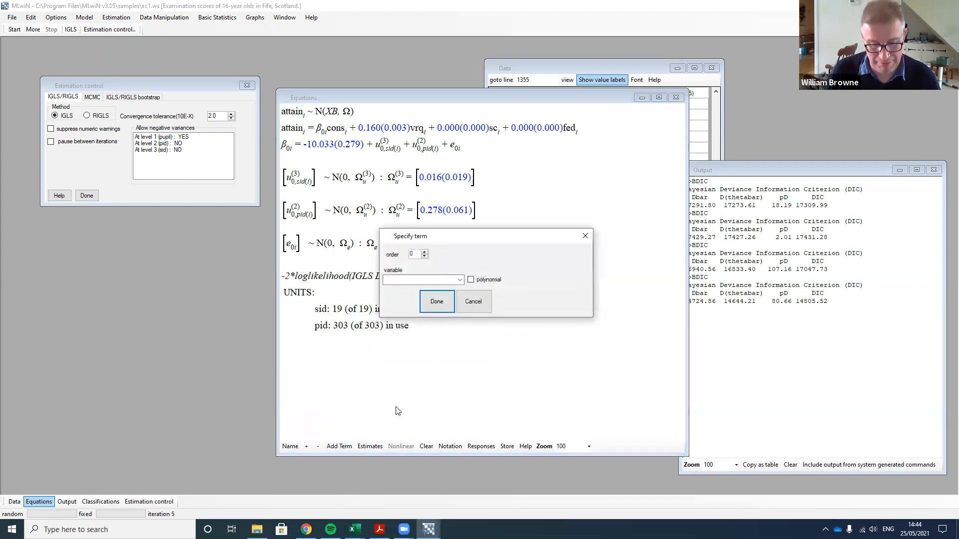
{"action": "left_click", "coordinate": [460, 280]}
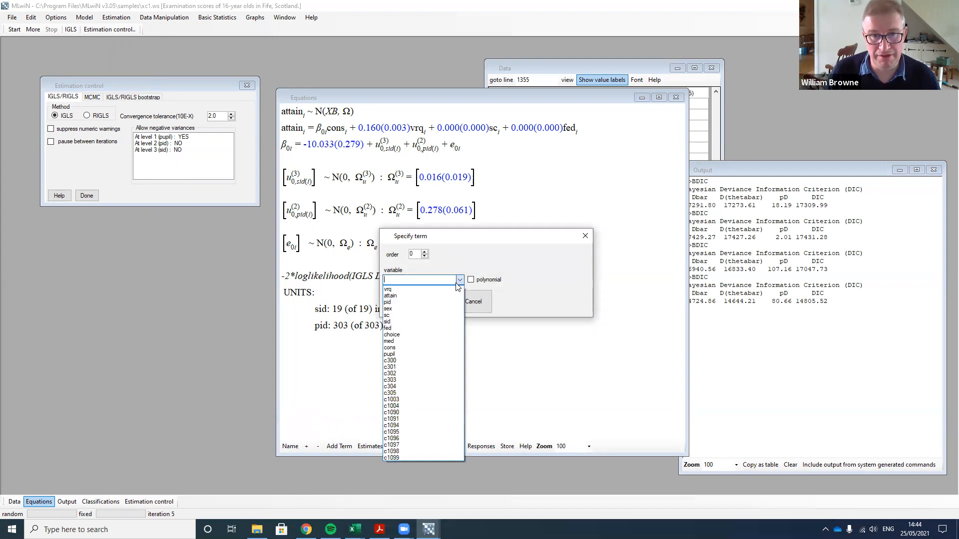
{"action": "left_click", "coordinate": [428, 336]}
{"action": "left_click", "coordinate": [430, 340]}
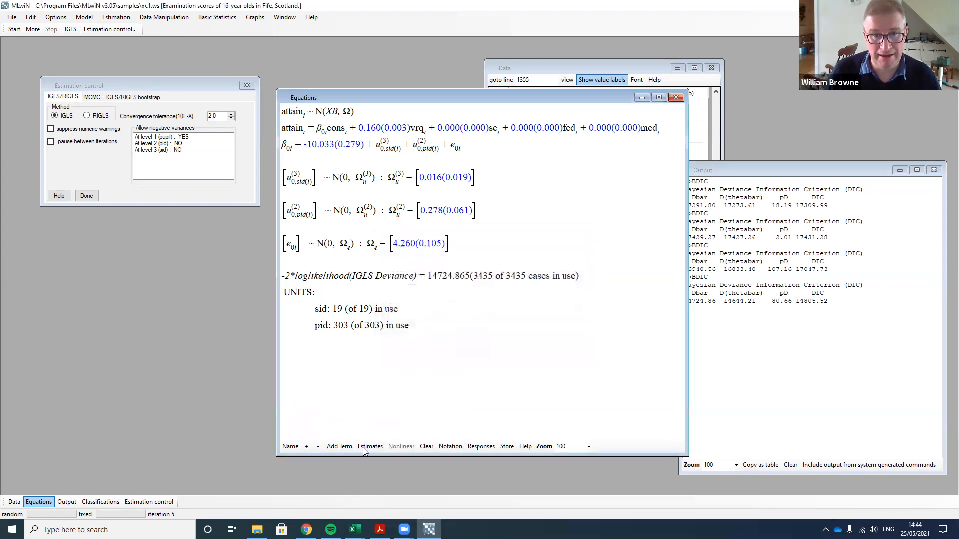
Add choice as an uncentred predictor and fit the extended attain model with IGLS
{"action": "left_click", "coordinate": [333, 446]}
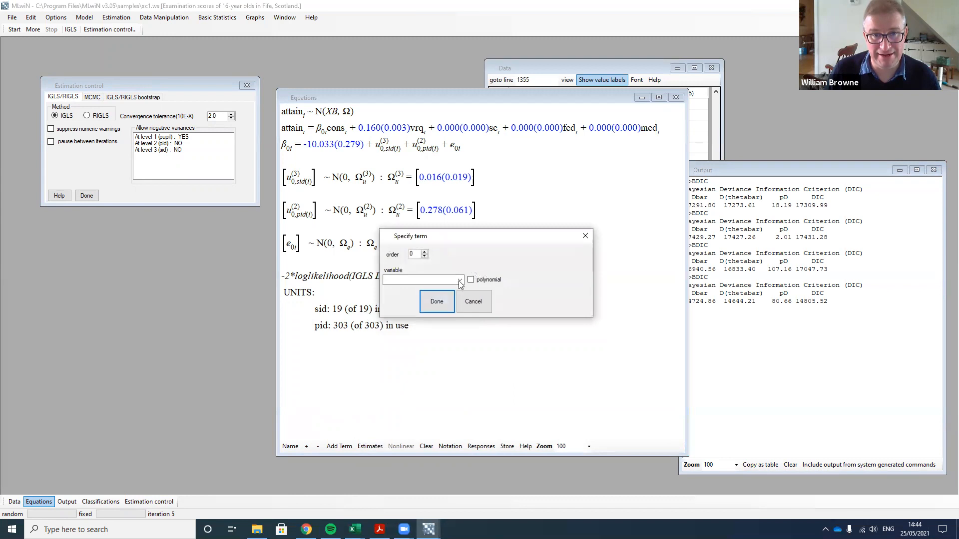
{"action": "left_click", "coordinate": [459, 280]}
{"action": "left_click", "coordinate": [436, 327]}
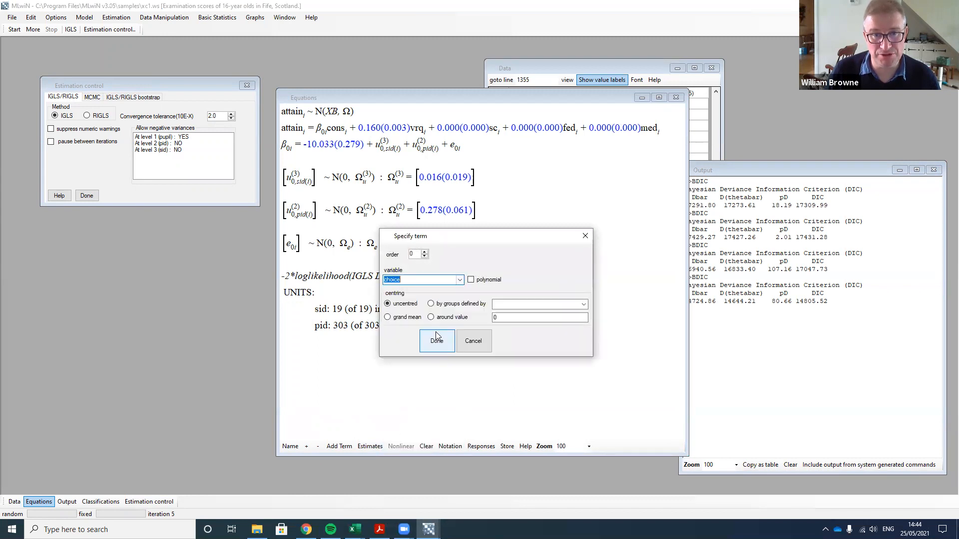
{"action": "left_click", "coordinate": [432, 343]}
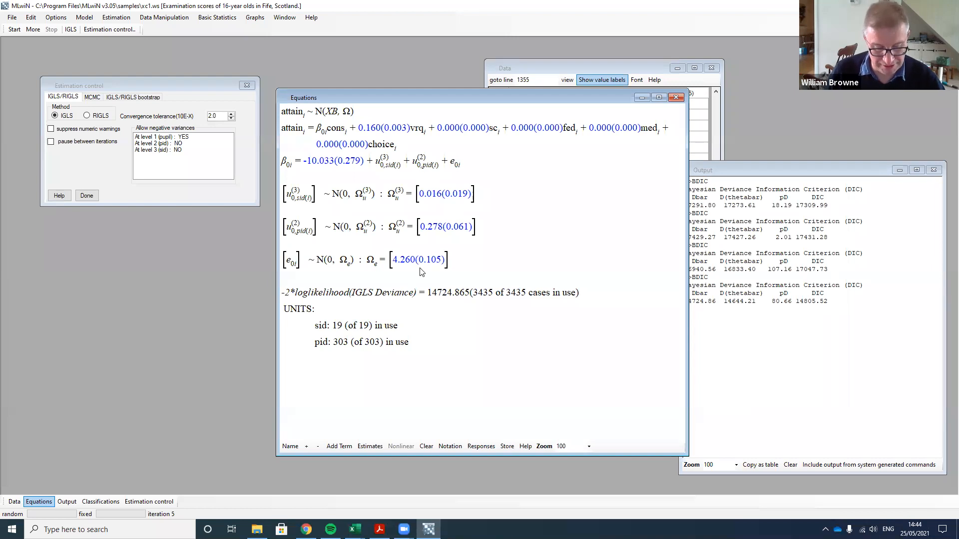
{"action": "left_click", "coordinate": [14, 31]}
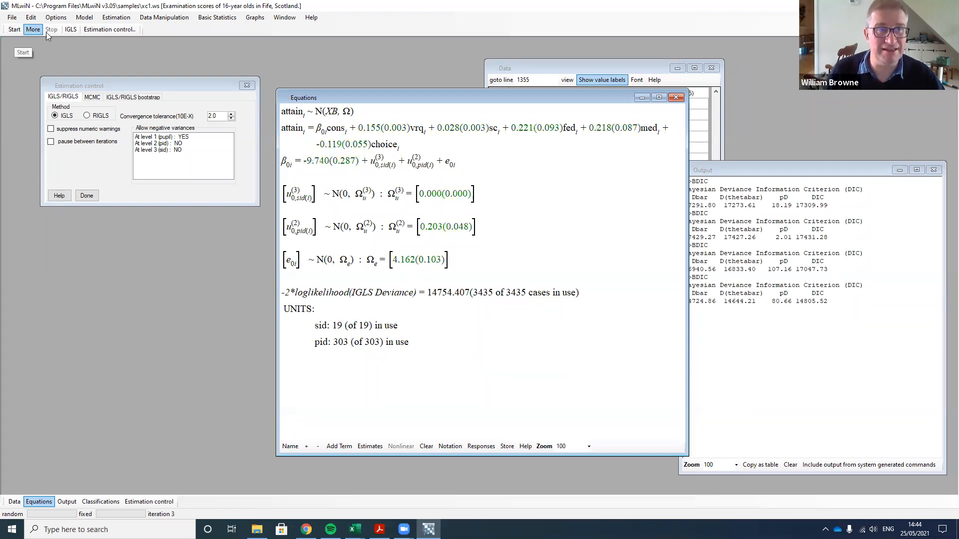
Run the model with vrq, sc, fed, med and choice by MCMC and calculate its DIC diagnostic
{"action": "left_click", "coordinate": [123, 19]}
{"action": "left_click", "coordinate": [125, 50]}
{"action": "left_click", "coordinate": [14, 29]}
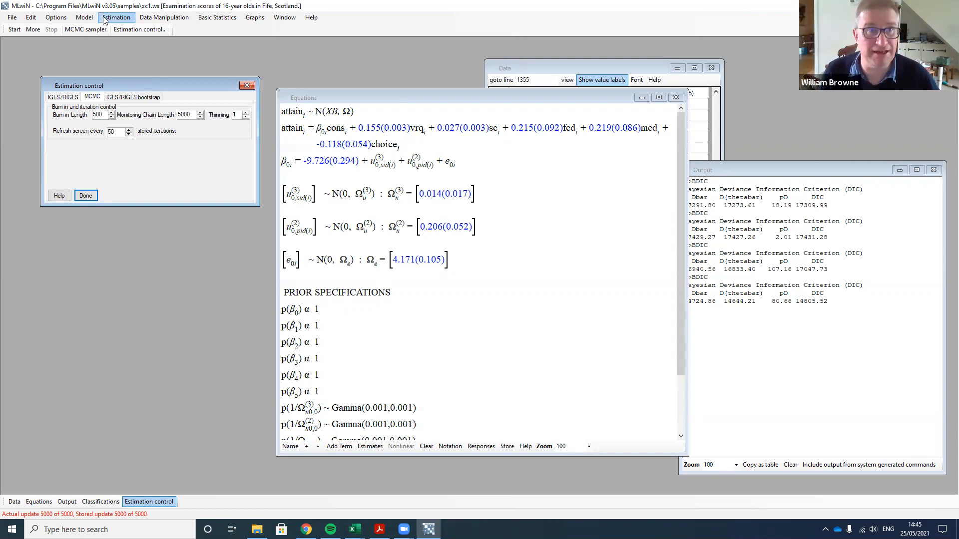
{"action": "left_click", "coordinate": [78, 18]}
{"action": "mouse_move", "coordinate": [116, 206]}
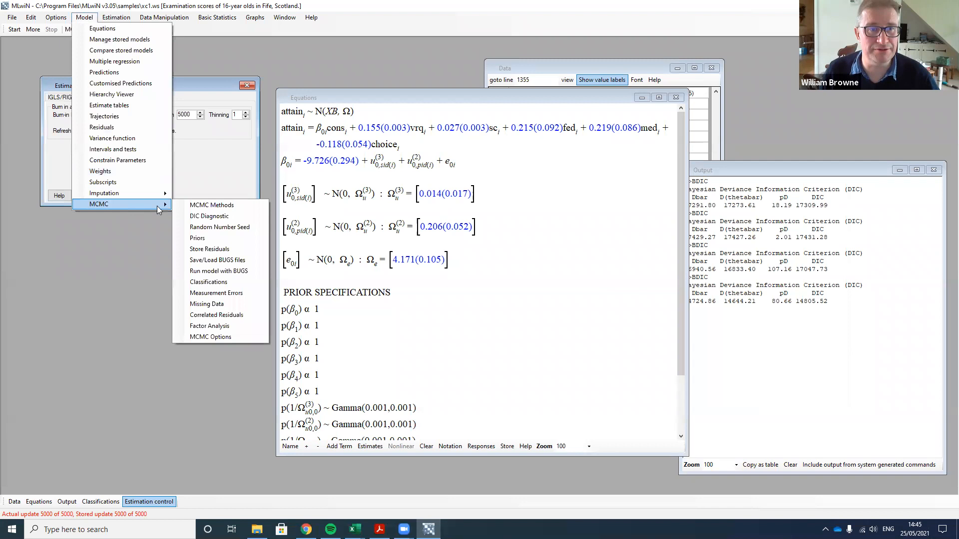
{"action": "left_click", "coordinate": [228, 213]}
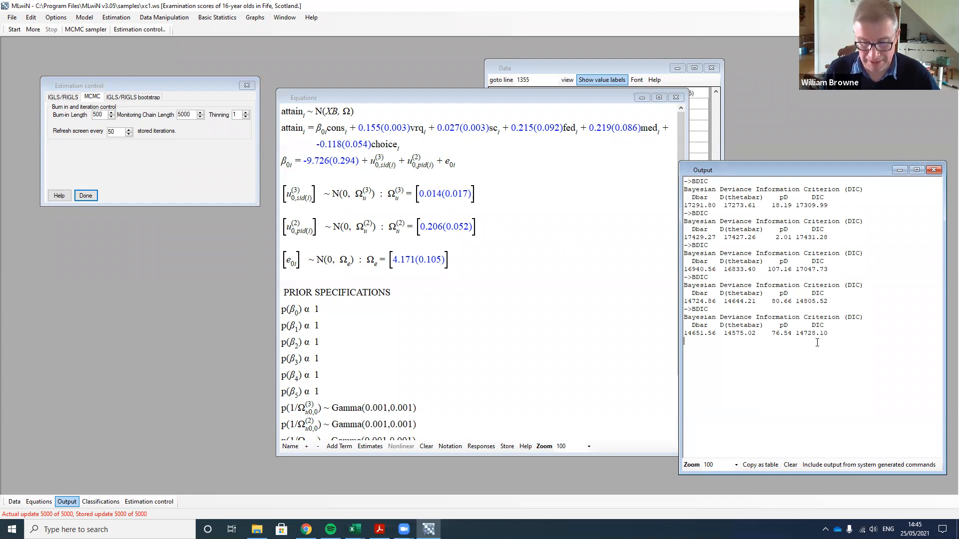
Calculate the residuals at level 3:sid and plot them by rank in graph display D10
{"action": "left_click", "coordinate": [84, 19]}
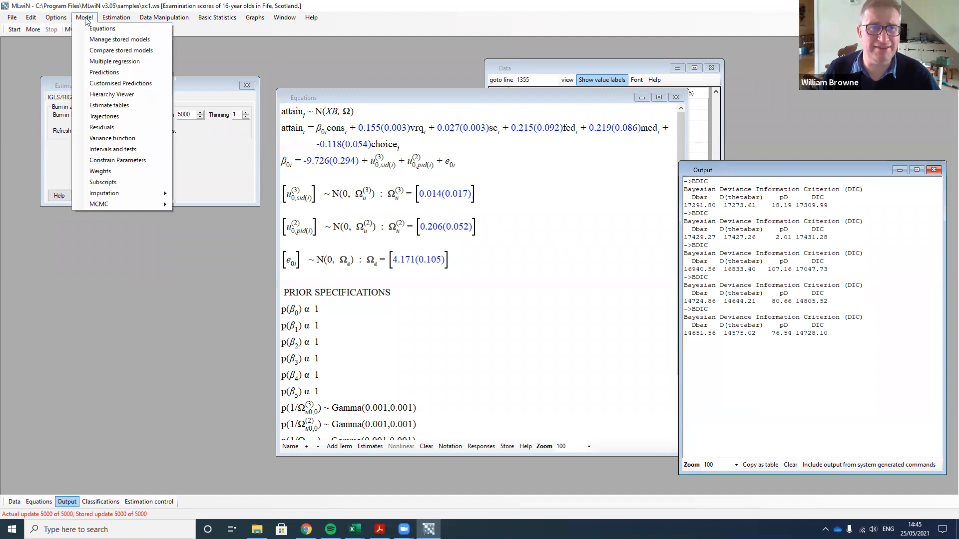
{"action": "left_click", "coordinate": [107, 127]}
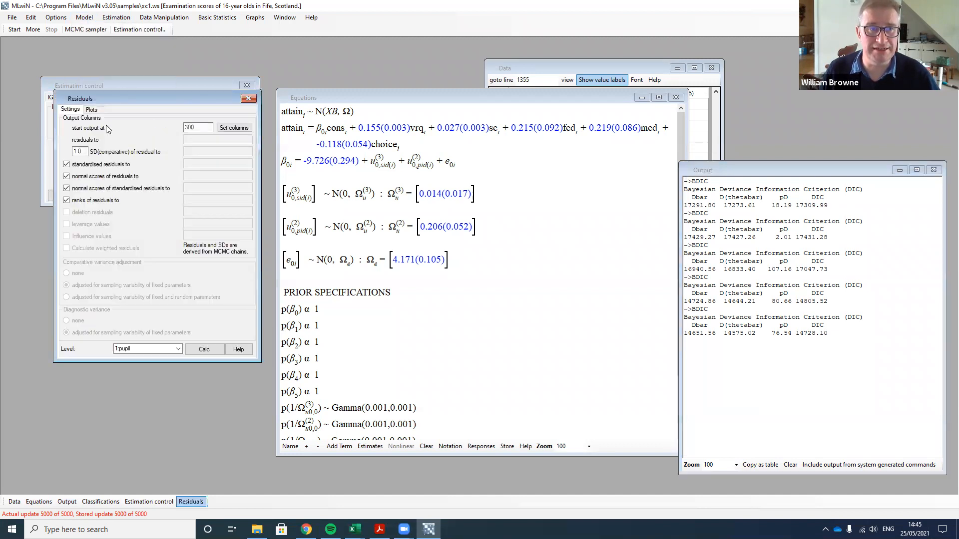
{"action": "left_click", "coordinate": [178, 349]}
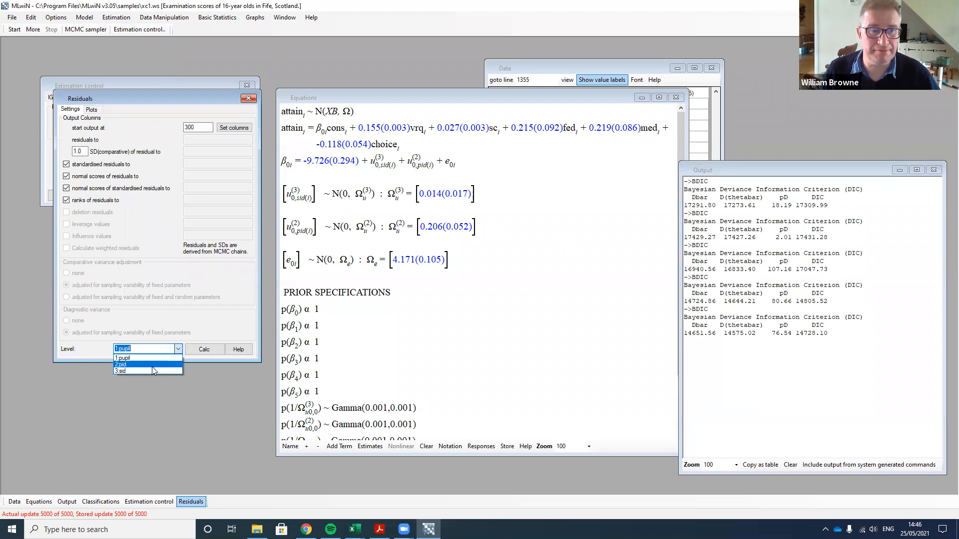
{"action": "left_click", "coordinate": [152, 370]}
{"action": "left_click", "coordinate": [210, 349]}
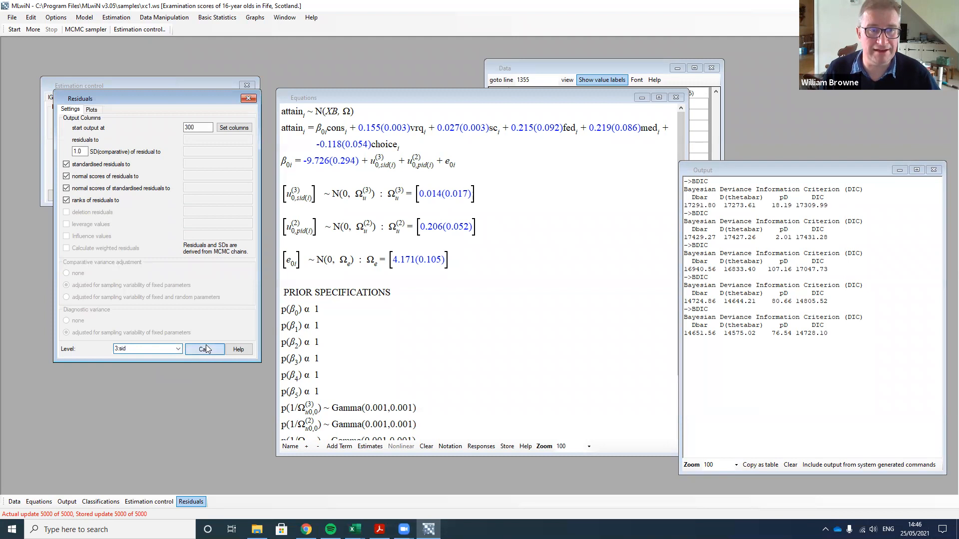
{"action": "left_click", "coordinate": [92, 110]}
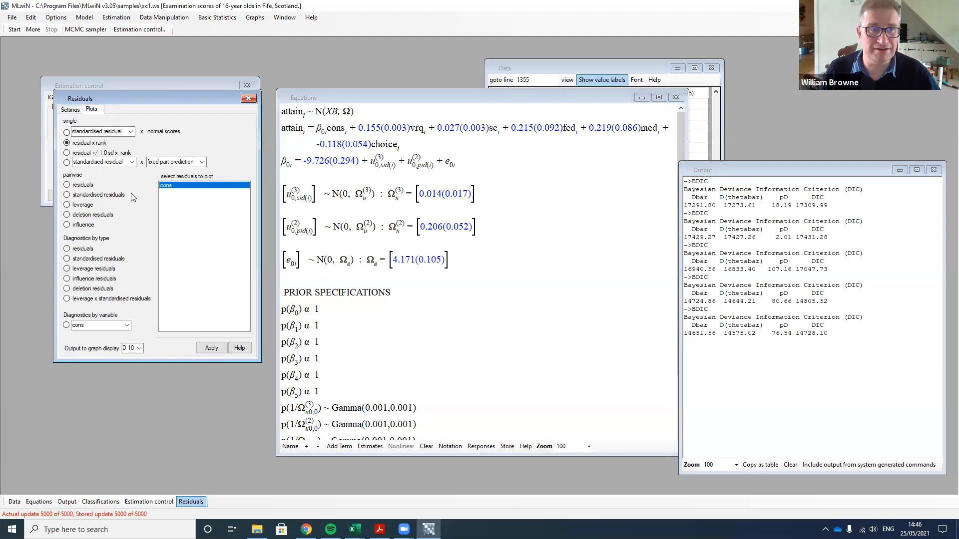
{"action": "left_click", "coordinate": [204, 349]}
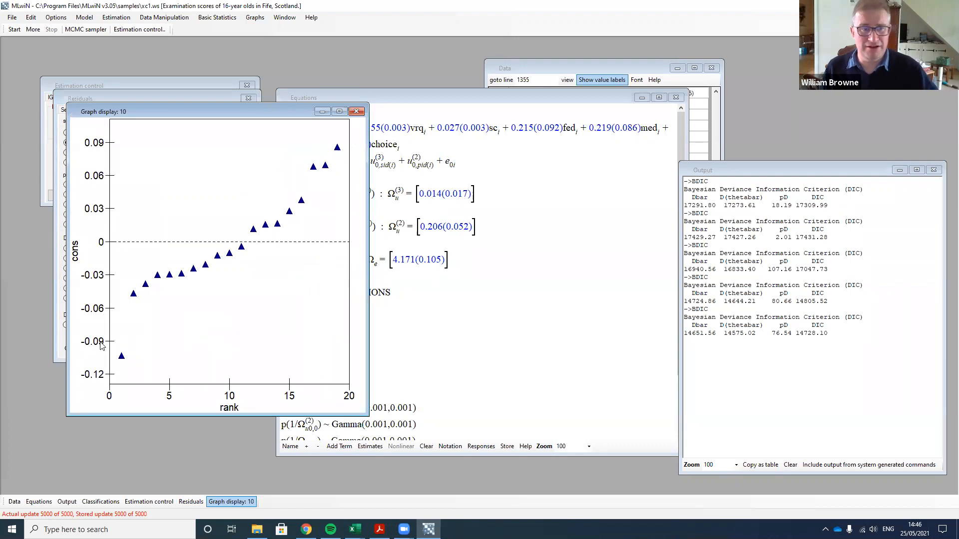
Identify which school has the lowest-ranked residual in the caterpillar plot, then return to the model equations
{"action": "left_click", "coordinate": [120, 358]}
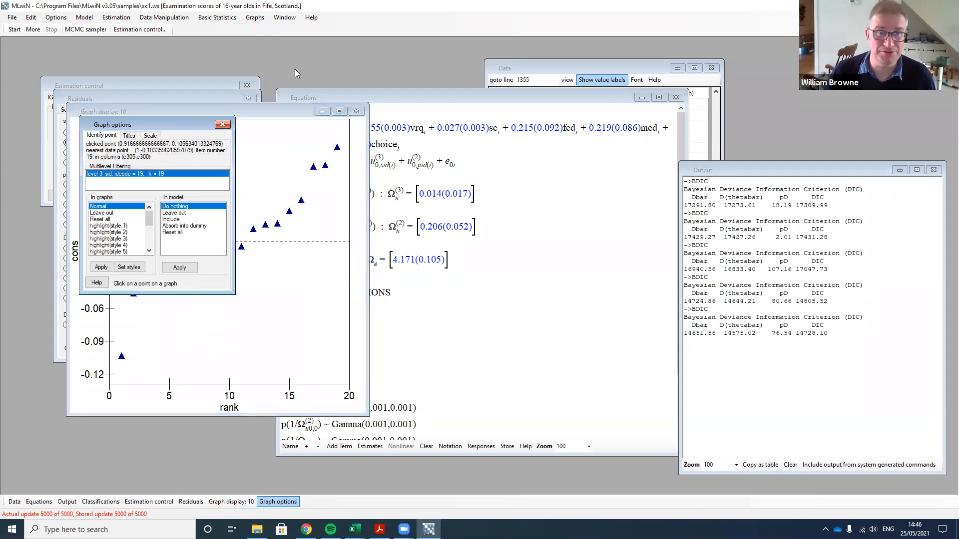
{"action": "left_click", "coordinate": [222, 124]}
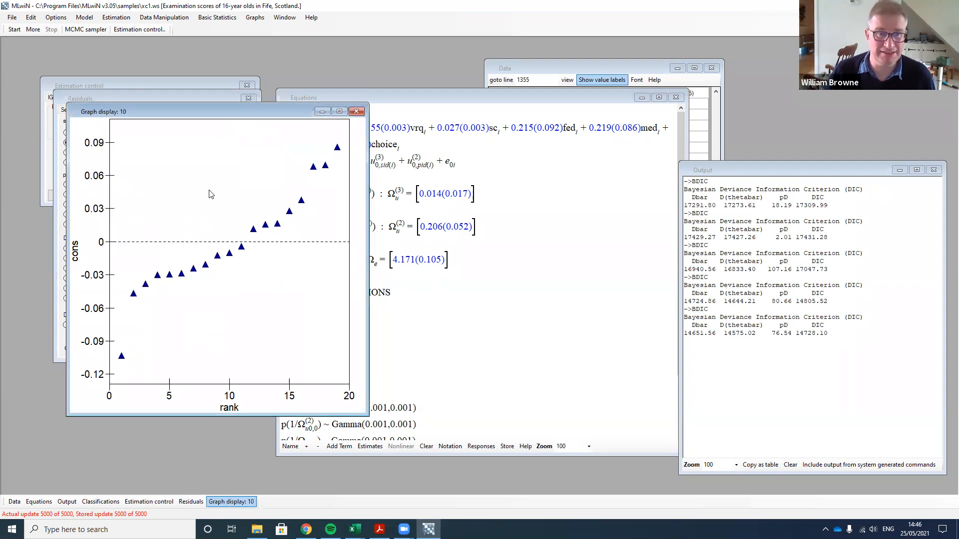
{"action": "left_click", "coordinate": [511, 96]}
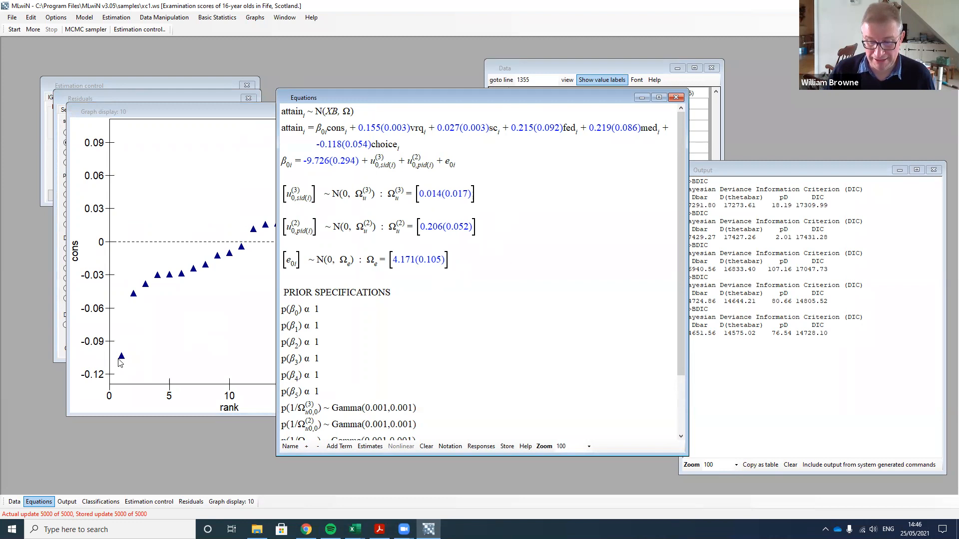
Create a school 19 indicator in c12 with the command calc c12 = 'sid' == 19
{"action": "left_click", "coordinate": [164, 17]}
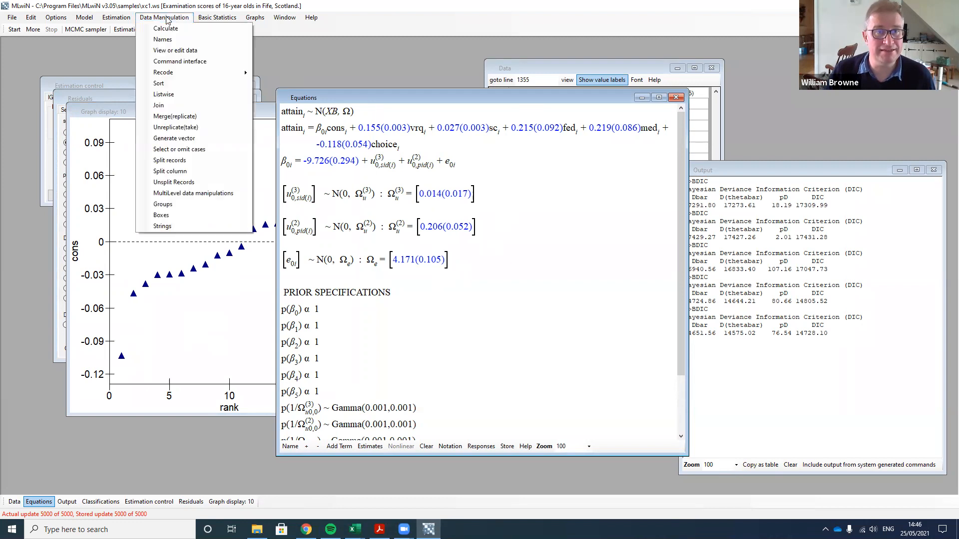
{"action": "left_click", "coordinate": [181, 61]}
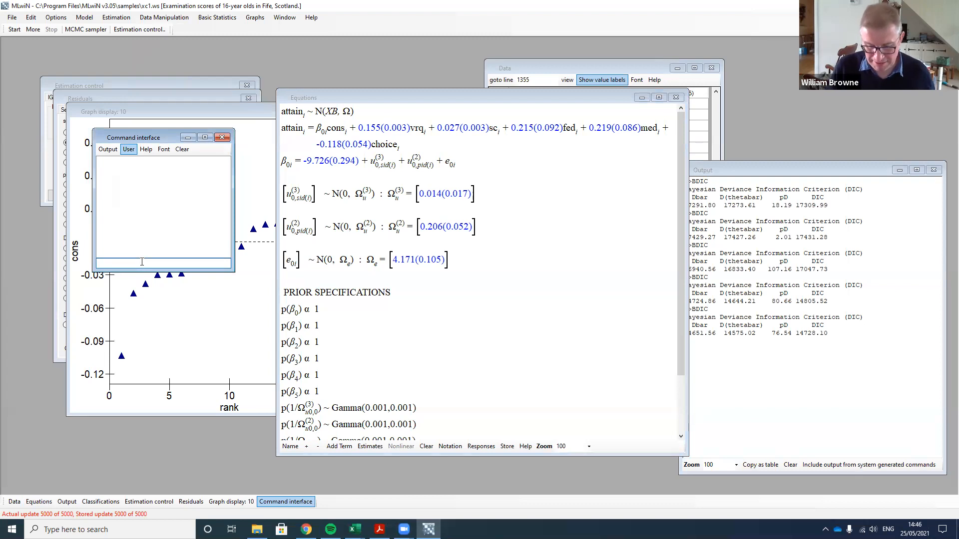
{"action": "type", "text": "calc"}
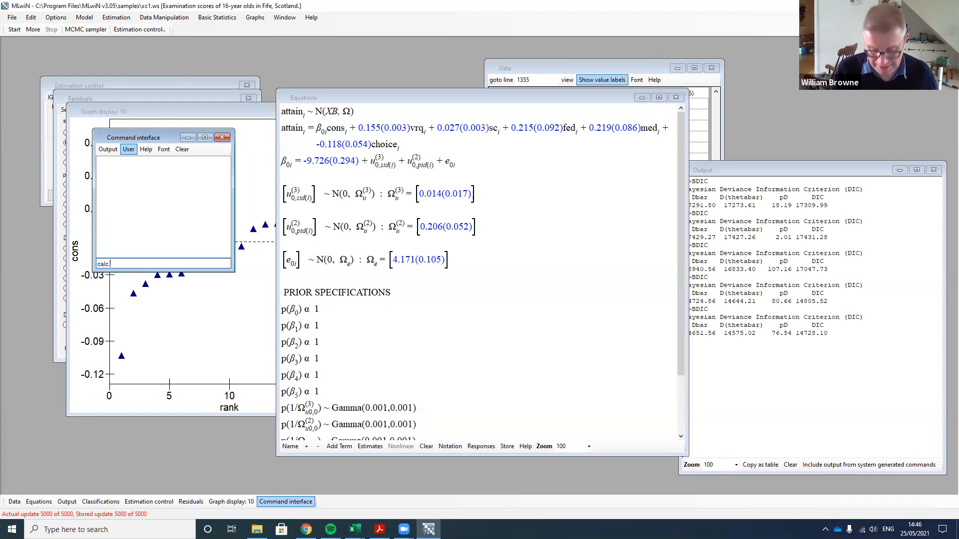
{"action": "type", "text": " c12 "}
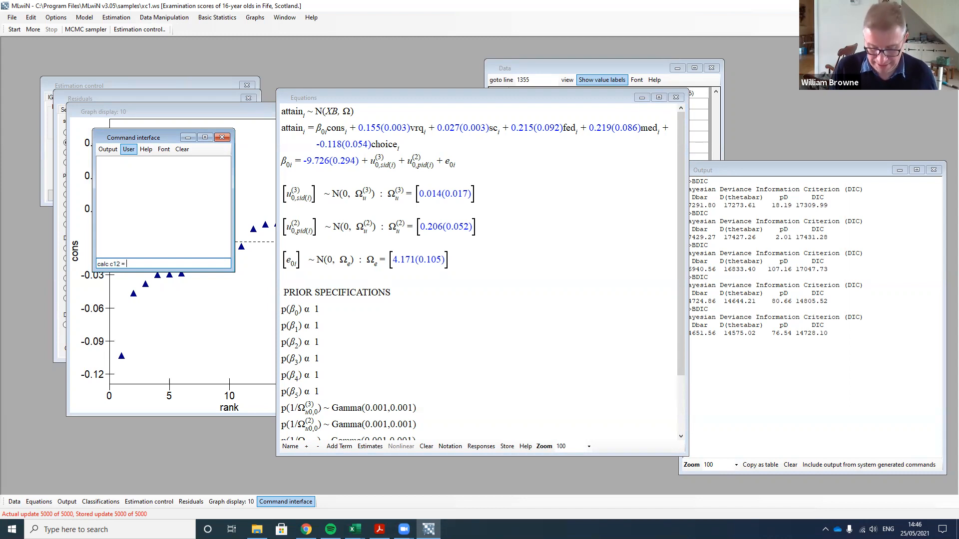
{"action": "type", "text": "= 'sid"}
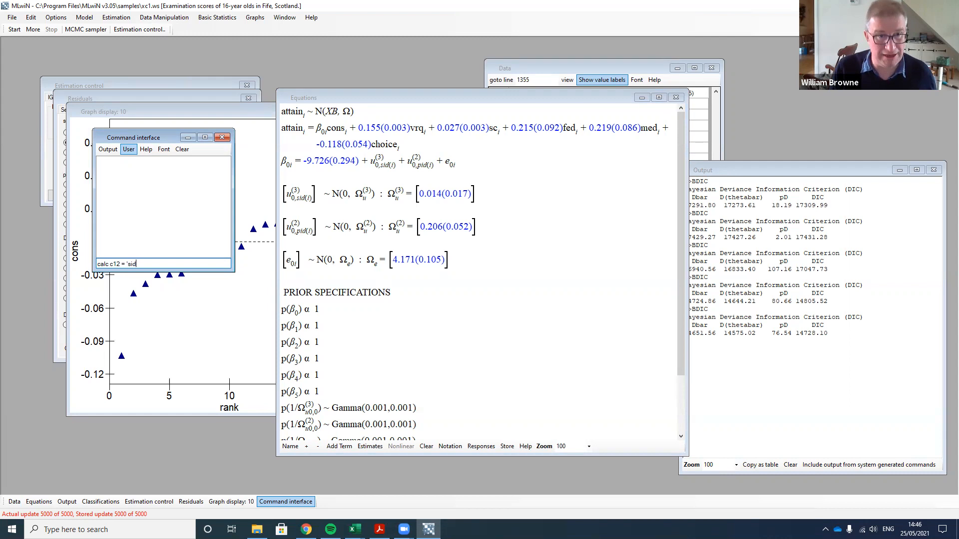
{"action": "type", "text": "' == 19"}
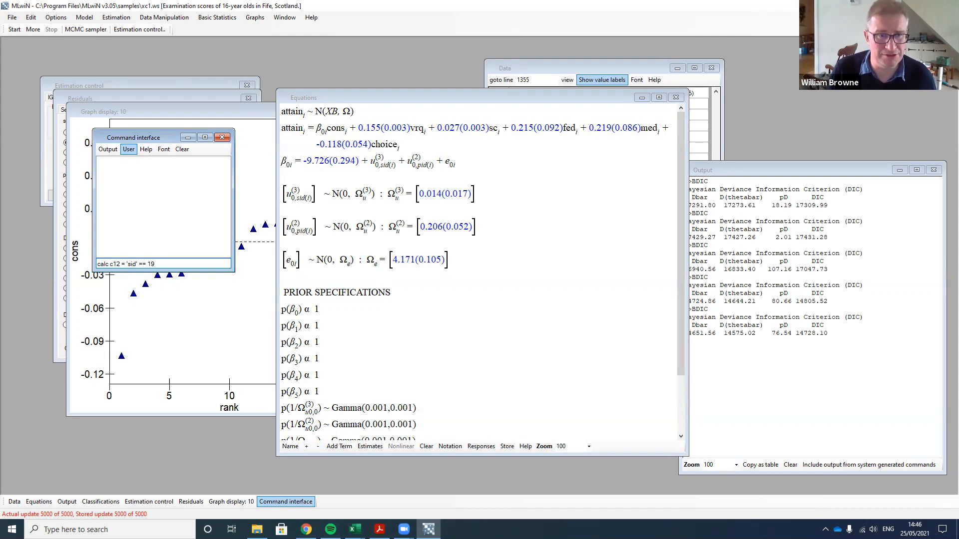
{"action": "key", "text": "Return"}
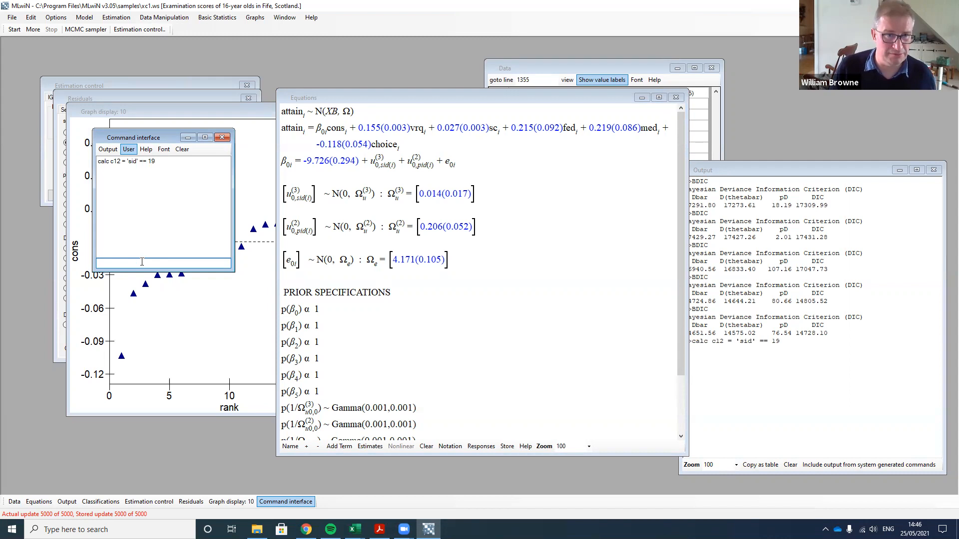
Name column c12 'school19' with the name command
{"action": "type", "text": "name c12"}
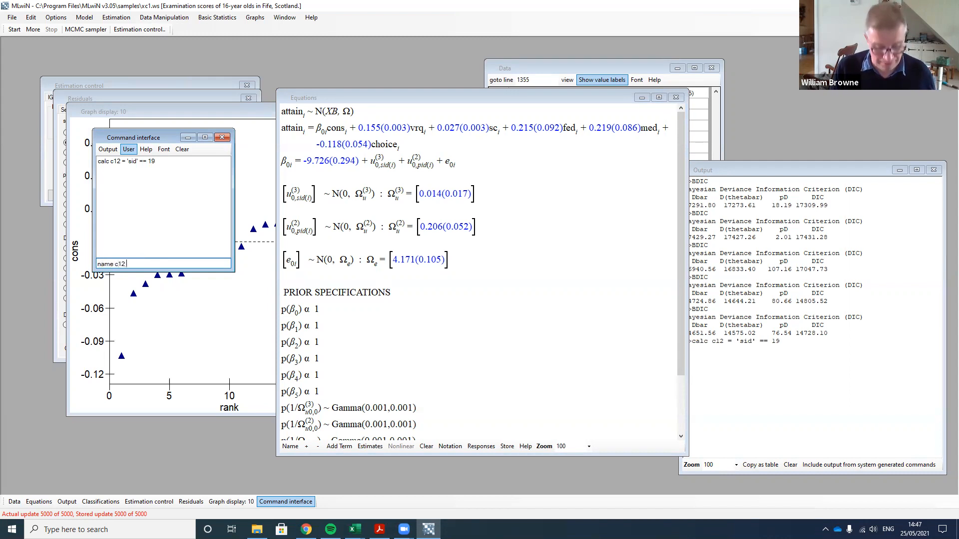
{"action": "type", "text": " 'school19"}
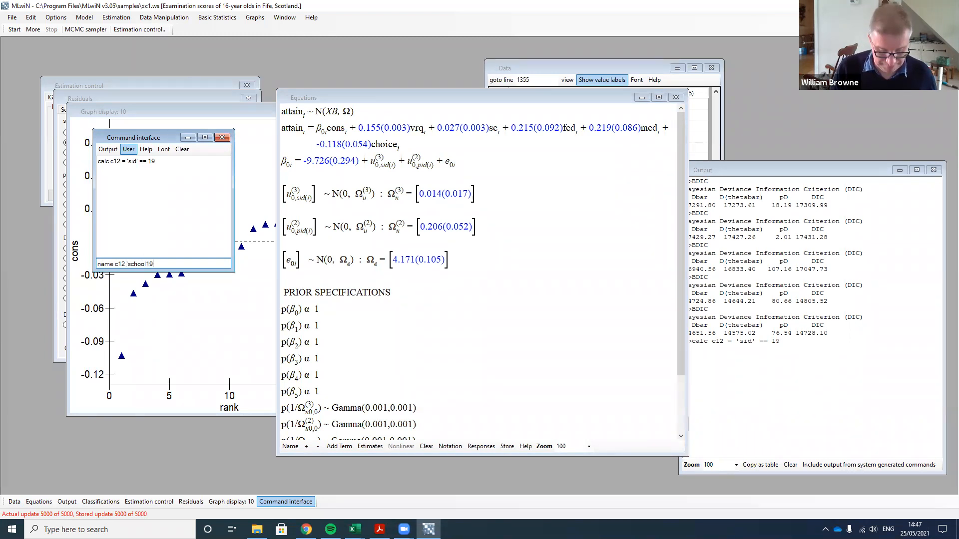
{"action": "key", "text": "Return"}
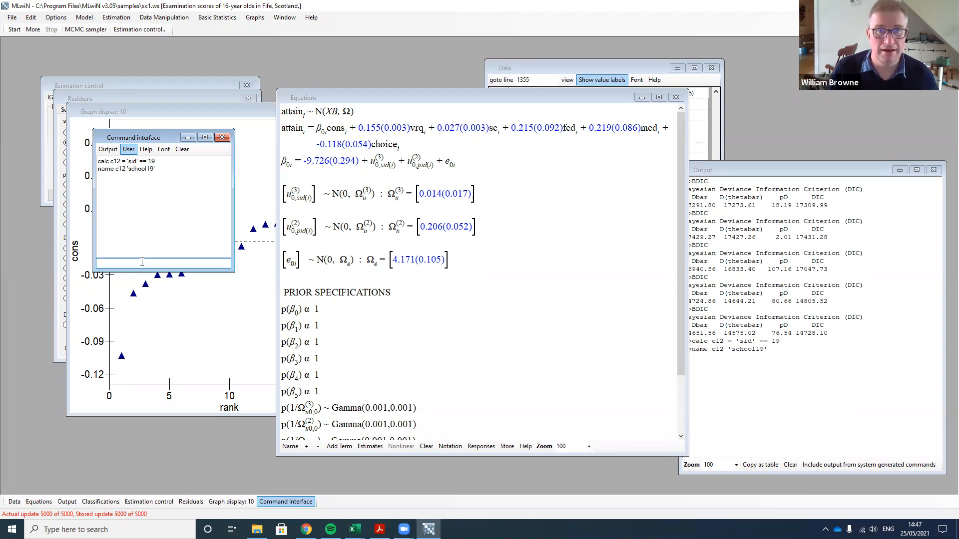
Add the school19 column to the data view and check its values against sid down to the last records
{"action": "left_click", "coordinate": [567, 80]}
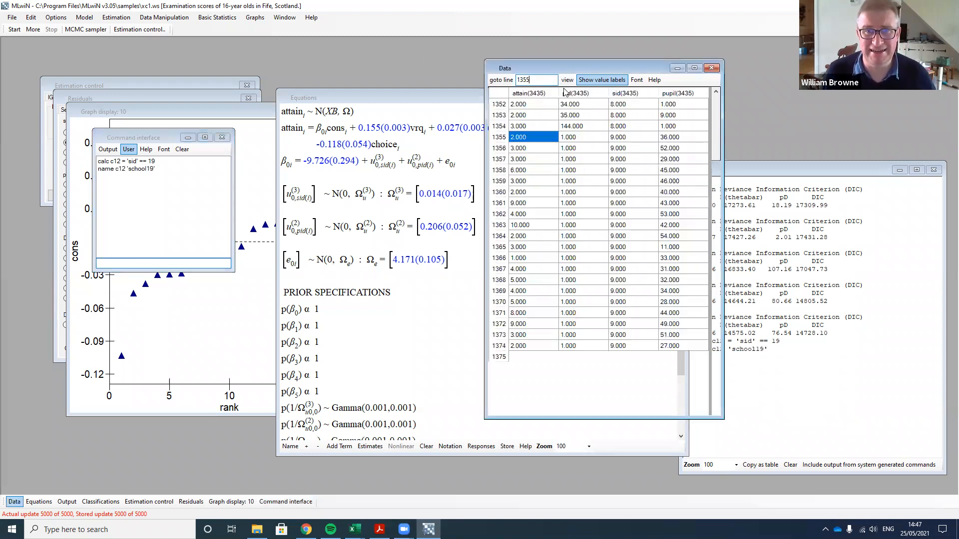
{"action": "left_click", "coordinate": [567, 80]}
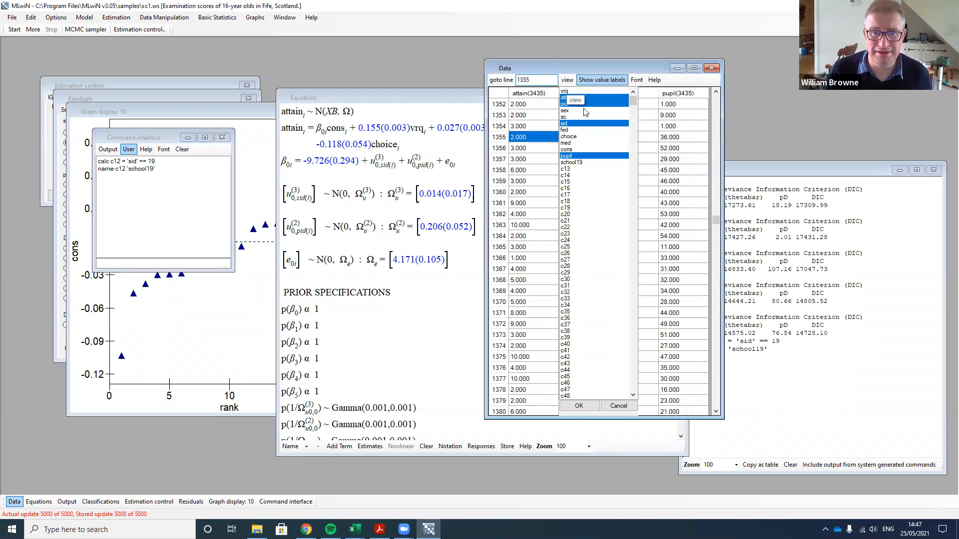
{"action": "left_click", "coordinate": [578, 163]}
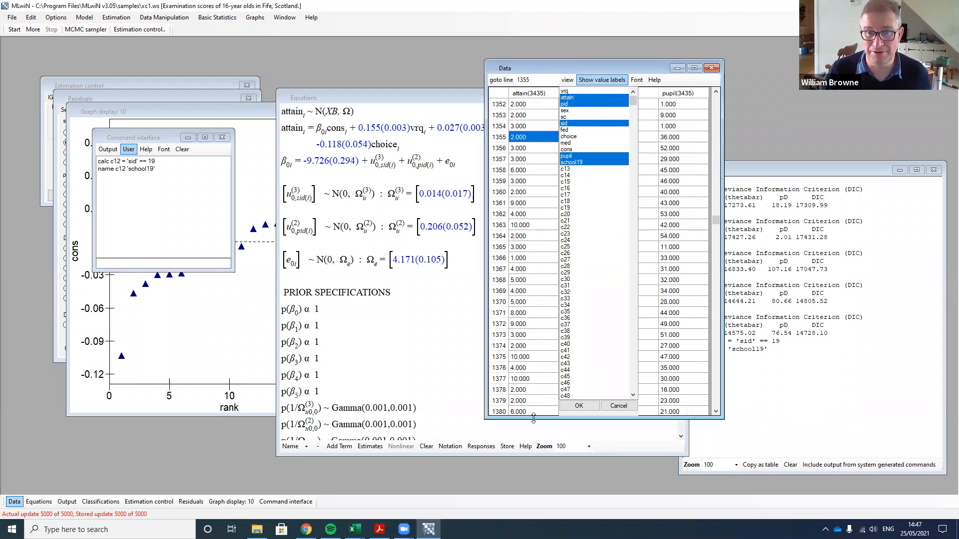
{"action": "left_click", "coordinate": [570, 406]}
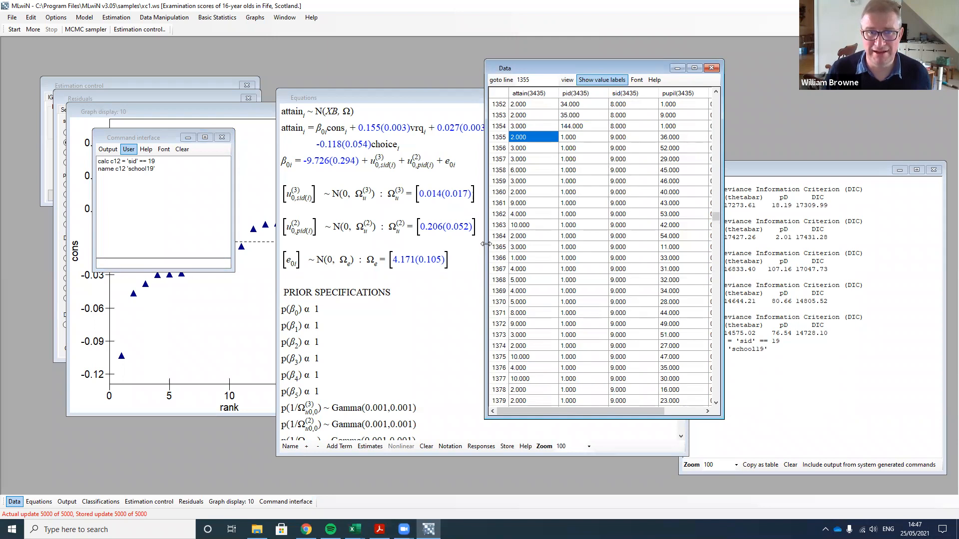
{"action": "left_click_drag", "start_coordinate": [486, 243], "coordinate": [399, 243]}
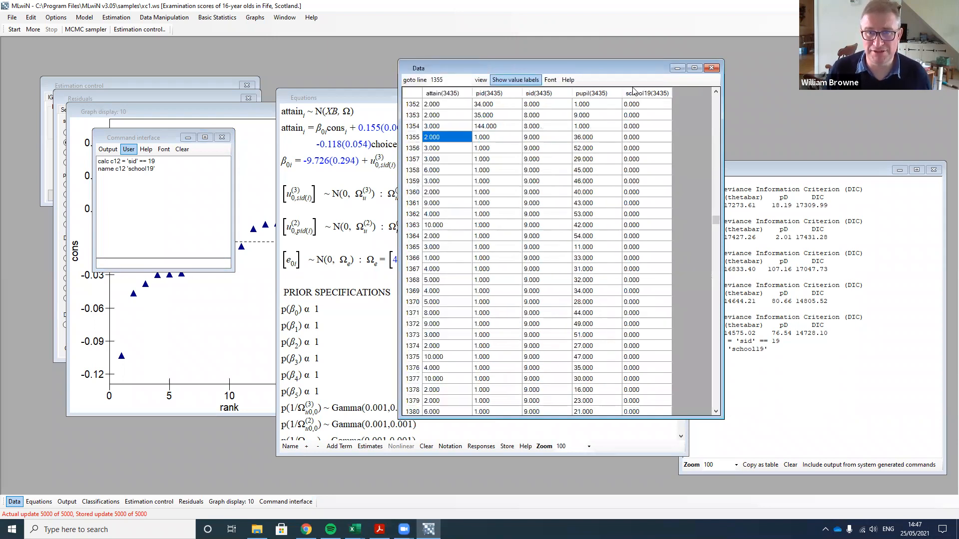
{"action": "scroll", "coordinate": [660, 260], "scroll_direction": "down", "scroll_amount": 4}
{"action": "scroll", "coordinate": [660, 260], "scroll_direction": "down", "scroll_amount": 20}
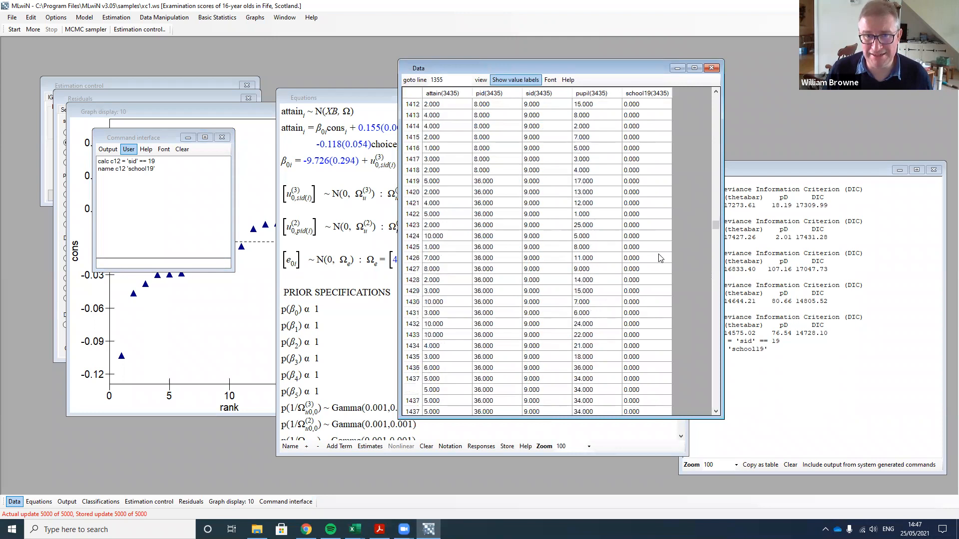
{"action": "scroll", "coordinate": [660, 258], "scroll_direction": "down", "scroll_amount": 20}
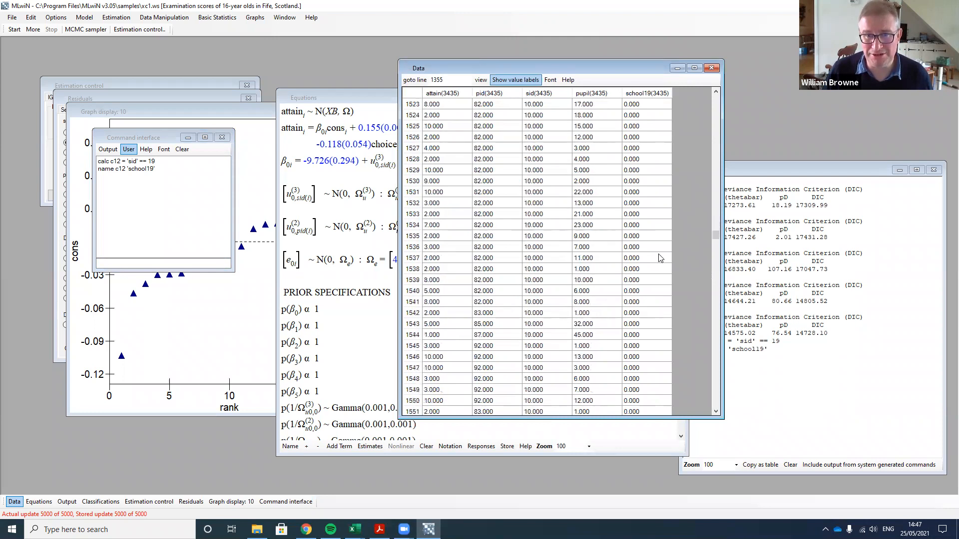
{"action": "left_click_drag", "start_coordinate": [715, 243], "coordinate": [697, 394]}
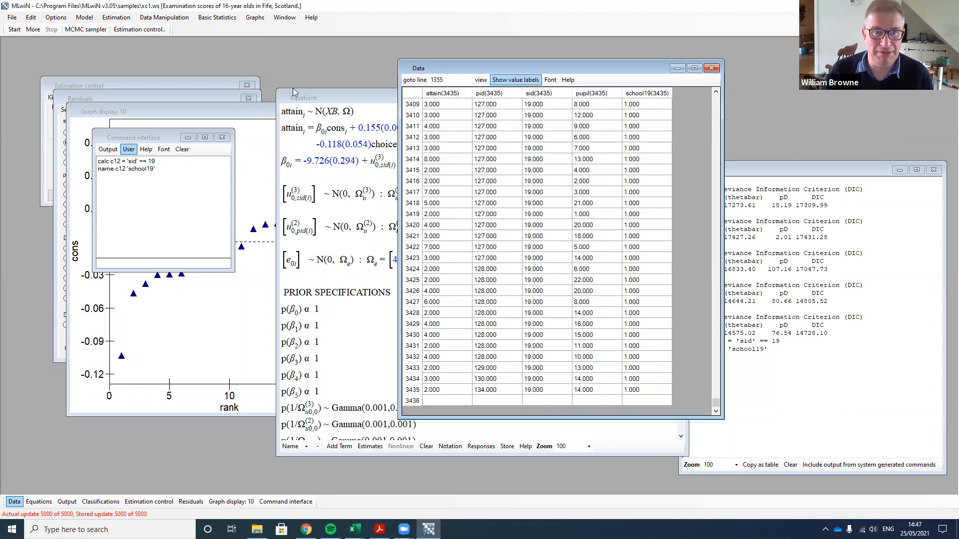
Switch estimation to IGLS and remove the sid level 3 random effect from the cons term
{"action": "left_click", "coordinate": [327, 95]}
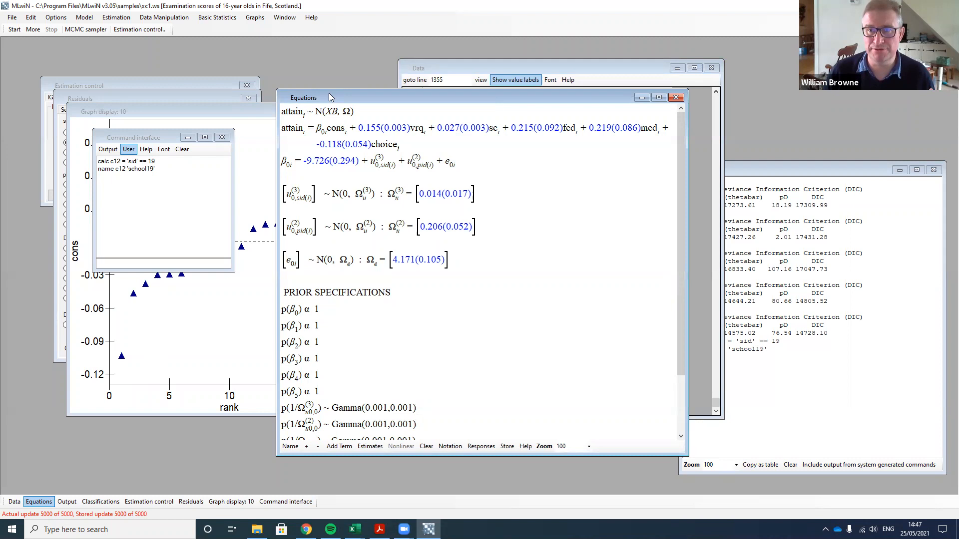
{"action": "left_click", "coordinate": [119, 20]}
{"action": "left_click", "coordinate": [121, 29]}
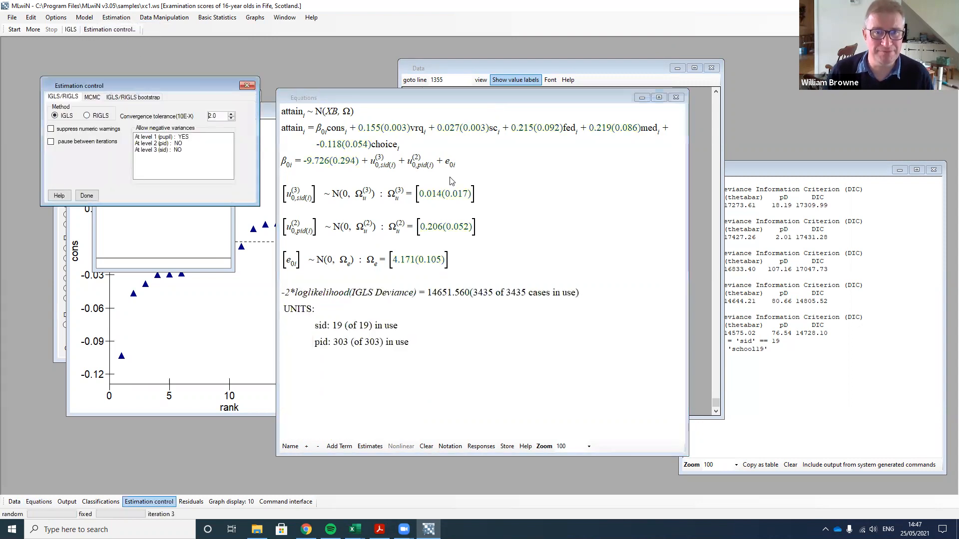
{"action": "left_click", "coordinate": [335, 131]}
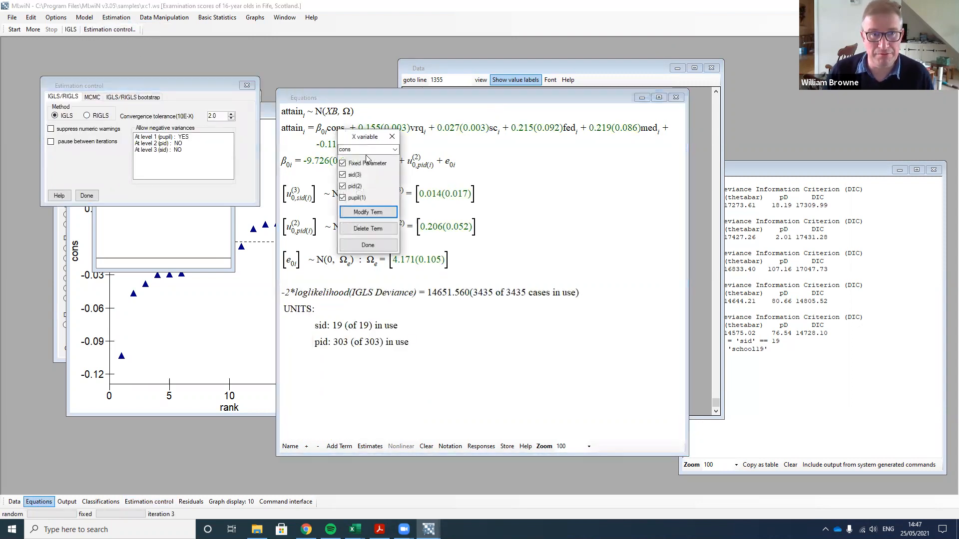
{"action": "left_click", "coordinate": [342, 174]}
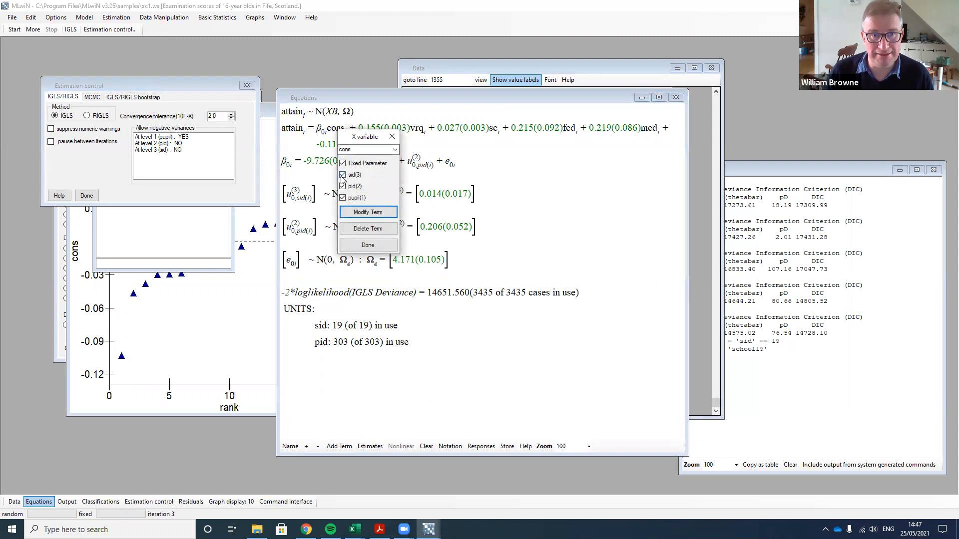
{"action": "left_click", "coordinate": [367, 247]}
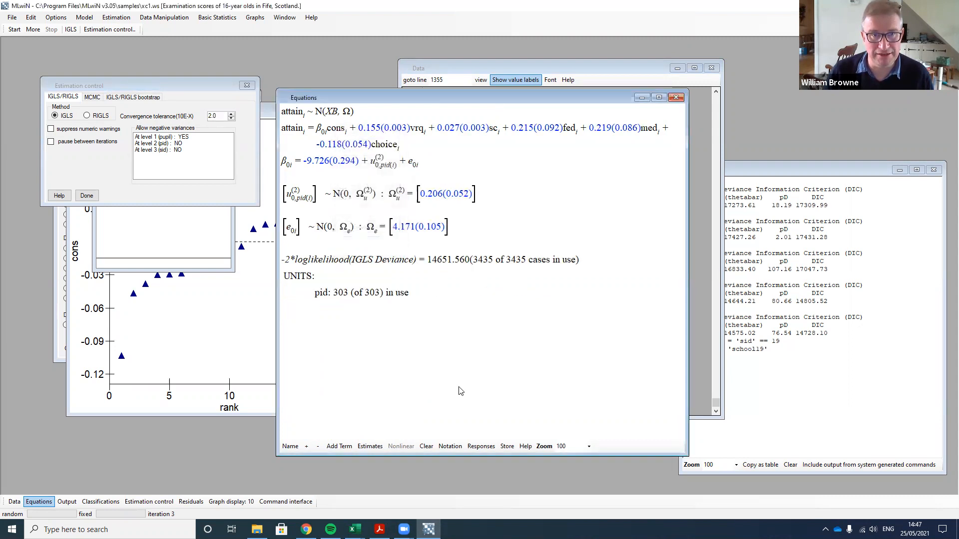
Add school19 as an uncentred predictor in the attain equation and fit the model with IGLS
{"action": "left_click", "coordinate": [341, 448]}
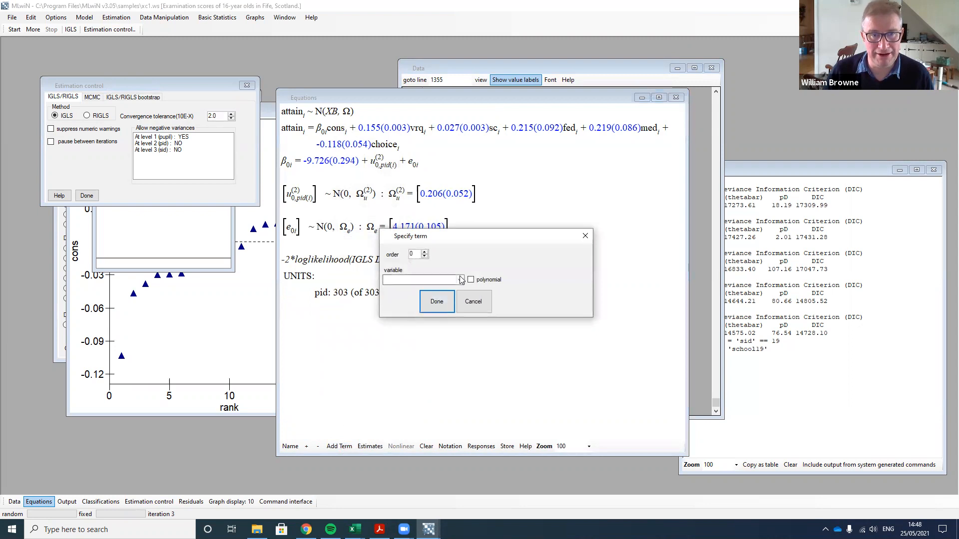
{"action": "left_click", "coordinate": [460, 279]}
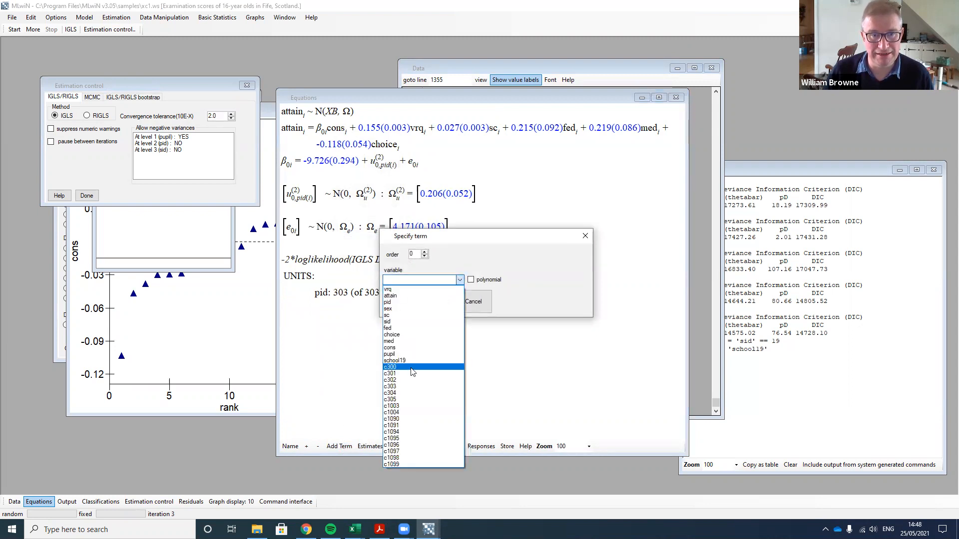
{"action": "left_click", "coordinate": [410, 361]}
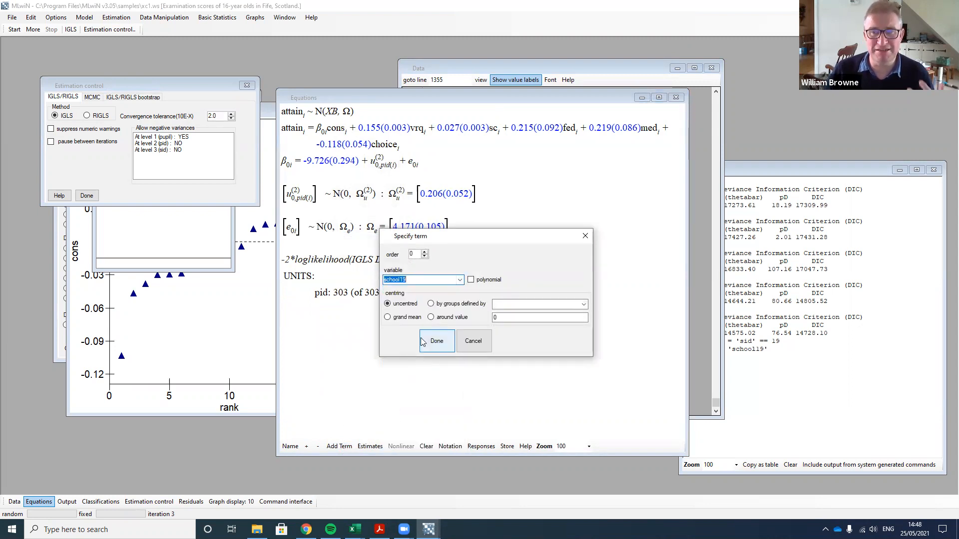
{"action": "left_click", "coordinate": [438, 344]}
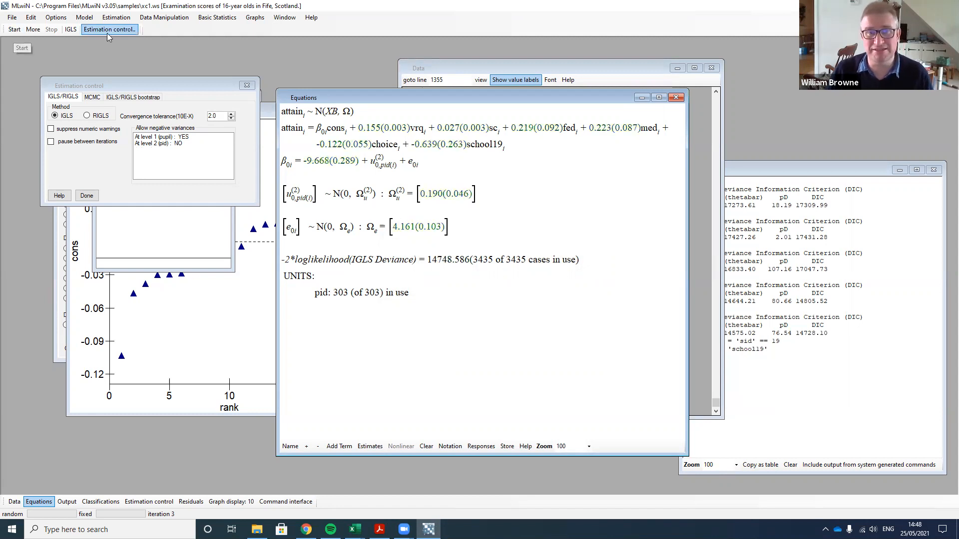
Run the school19 model by MCMC with burn-in 500 and chain length 5000, closing the residual plot and estimation settings
{"action": "left_click", "coordinate": [116, 17]}
{"action": "left_click", "coordinate": [128, 50]}
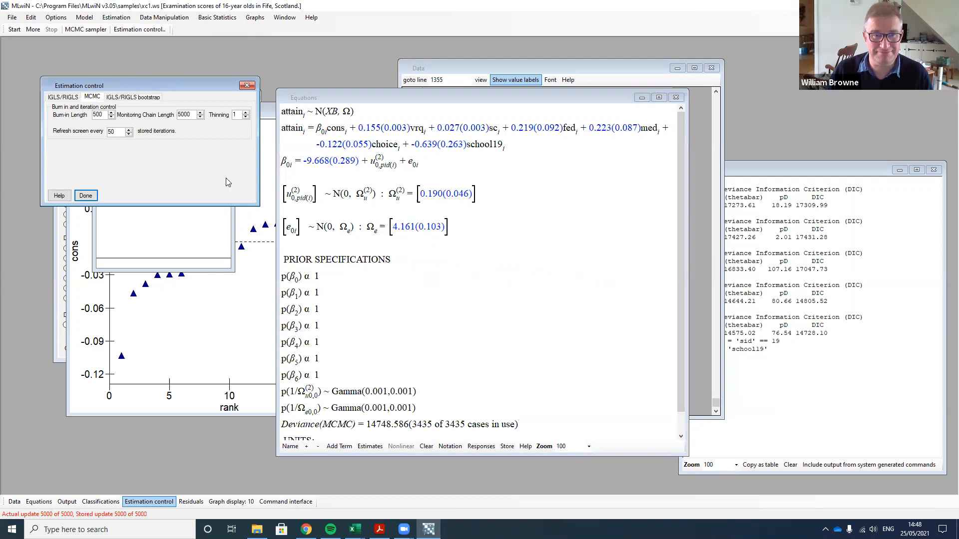
{"action": "scroll", "coordinate": [380, 262], "scroll_direction": "down", "scroll_amount": 1}
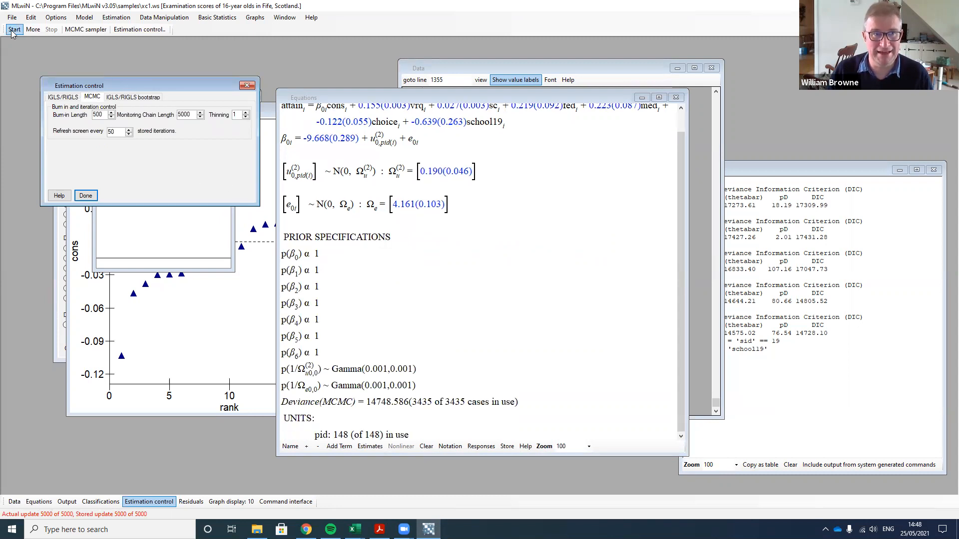
{"action": "scroll", "coordinate": [395, 252], "scroll_direction": "up", "scroll_amount": 1}
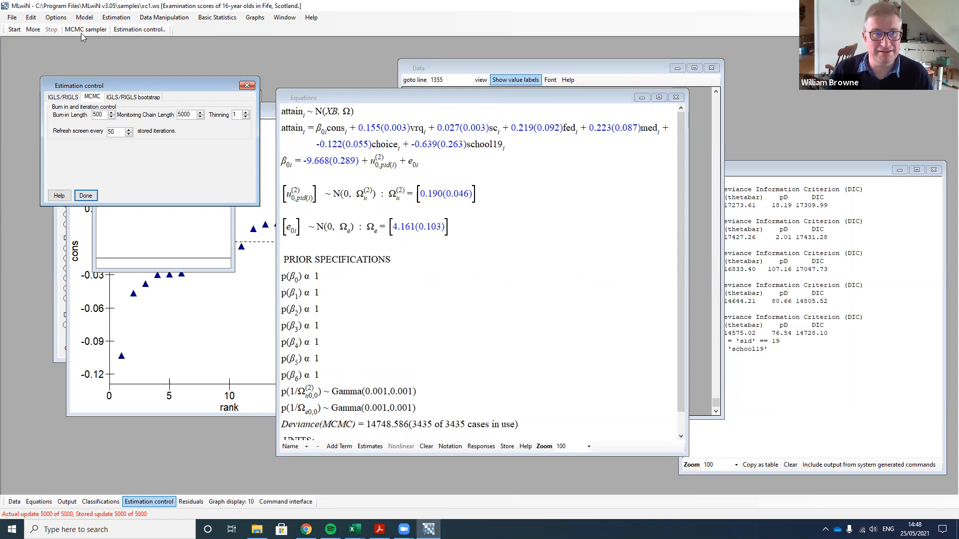
{"action": "left_click", "coordinate": [15, 29]}
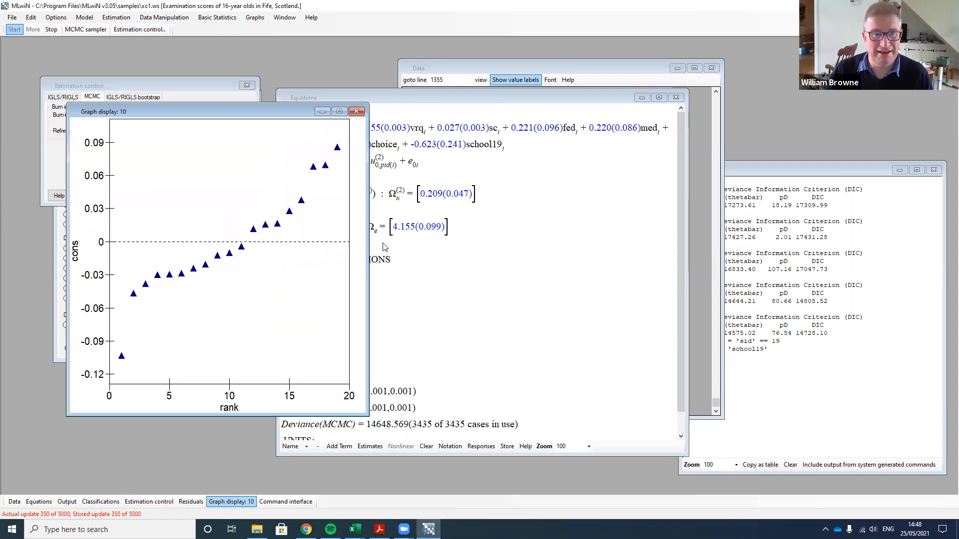
{"action": "left_click", "coordinate": [356, 112]}
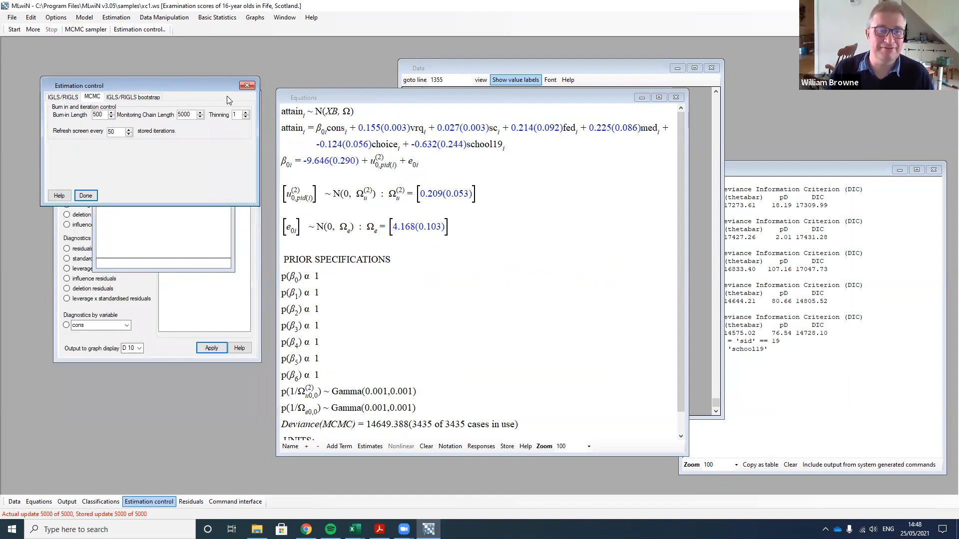
{"action": "left_click", "coordinate": [248, 87]}
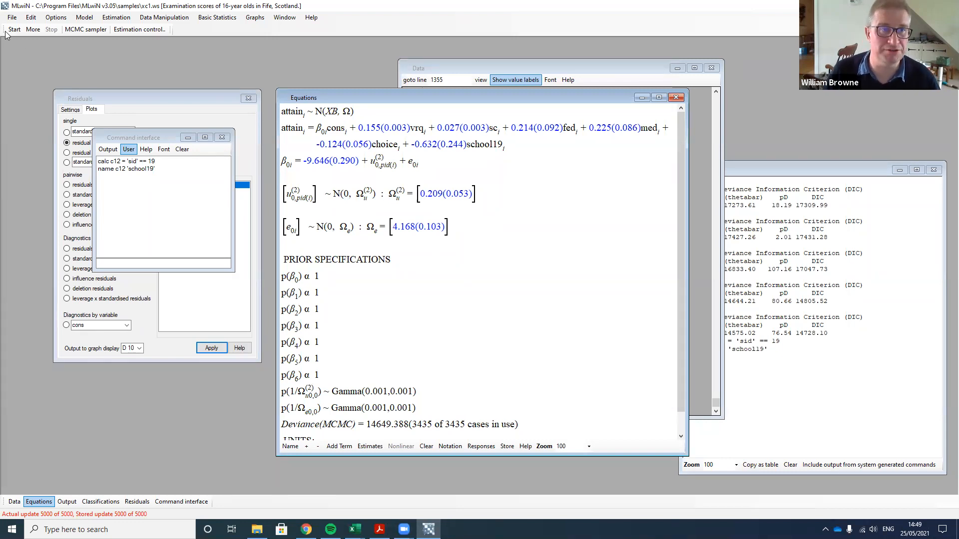
Calculate the DIC diagnostic for the MCMC model with the school19 predictor
{"action": "left_click", "coordinate": [87, 21]}
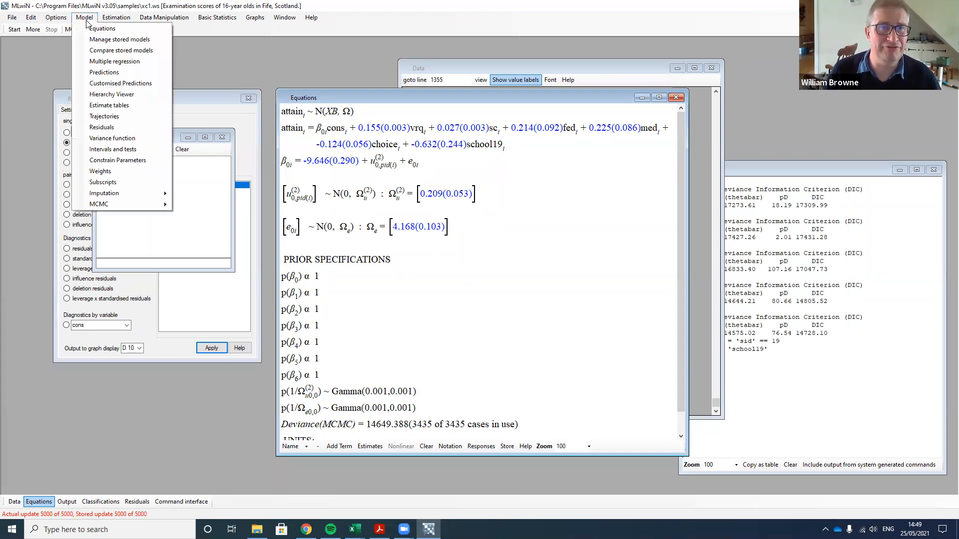
{"action": "mouse_move", "coordinate": [139, 205]}
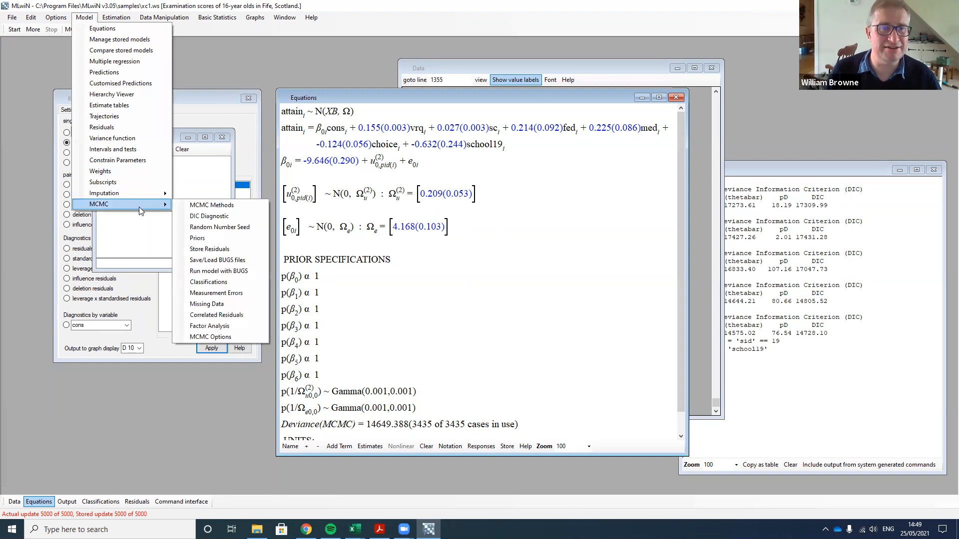
{"action": "left_click", "coordinate": [215, 215]}
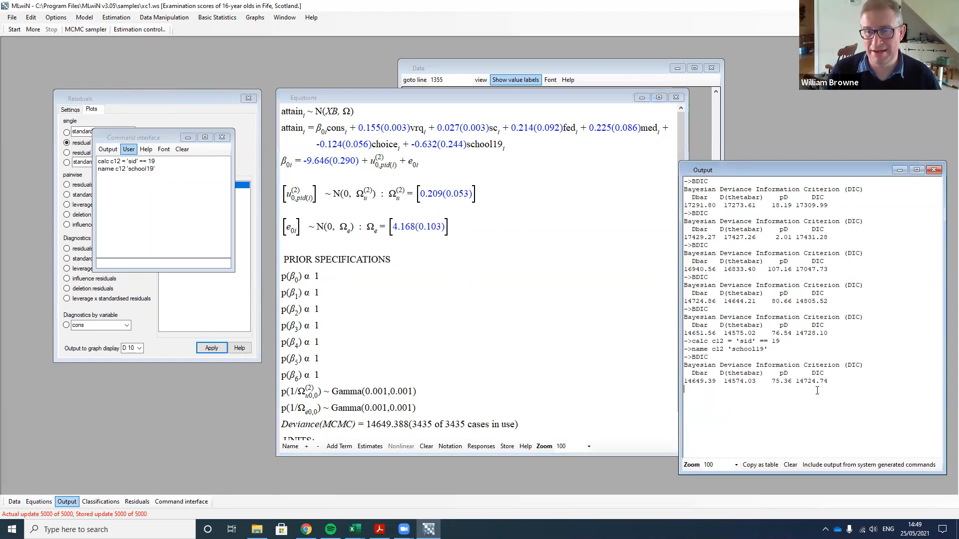